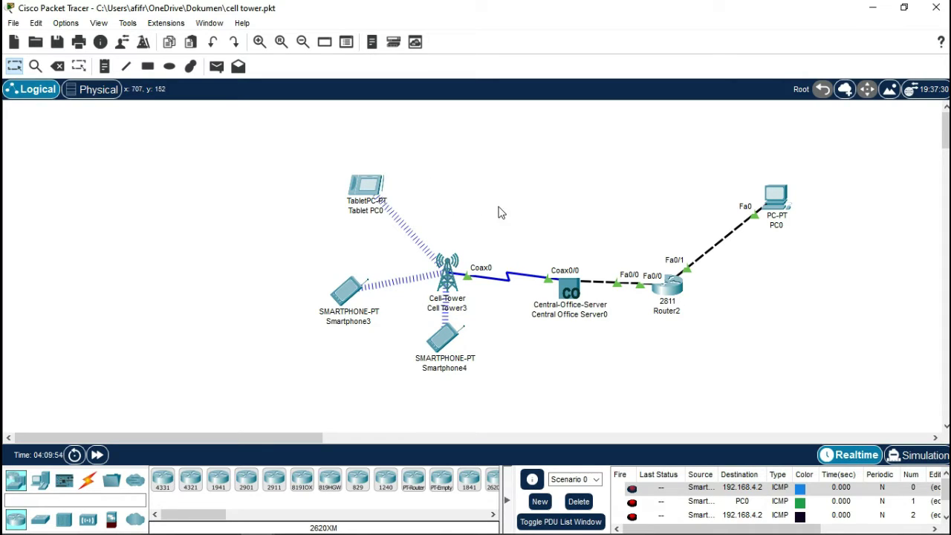
- Reposition Router2 slightly farther from the Central Office Server, level with it in the topology
left_click_drag(668, 295, 664, 289)
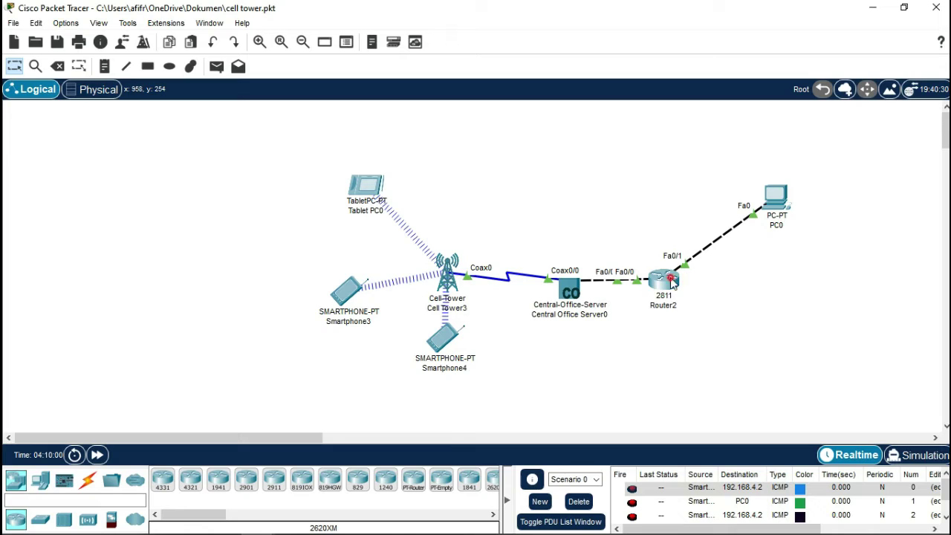
left_click_drag(671, 281, 694, 292)
left_click(762, 303)
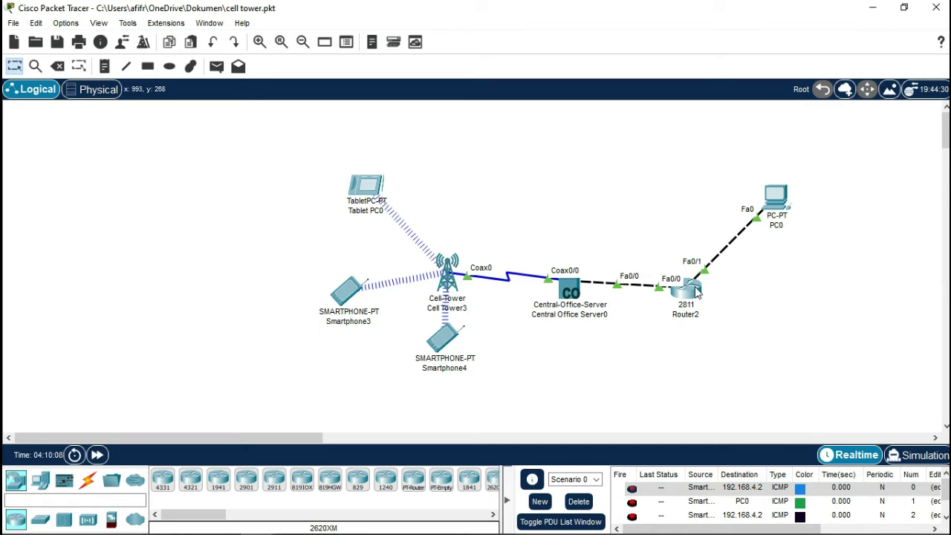
mouse_move(696, 292)
left_click_drag(694, 293, 689, 284)
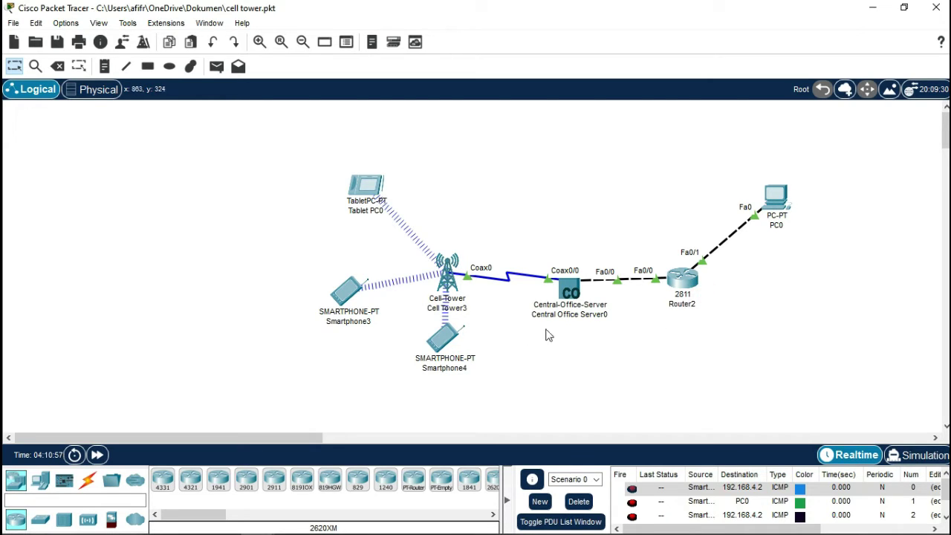
- Add a server device to the workspace below PC0, to the lower right of Router2
left_click(42, 479)
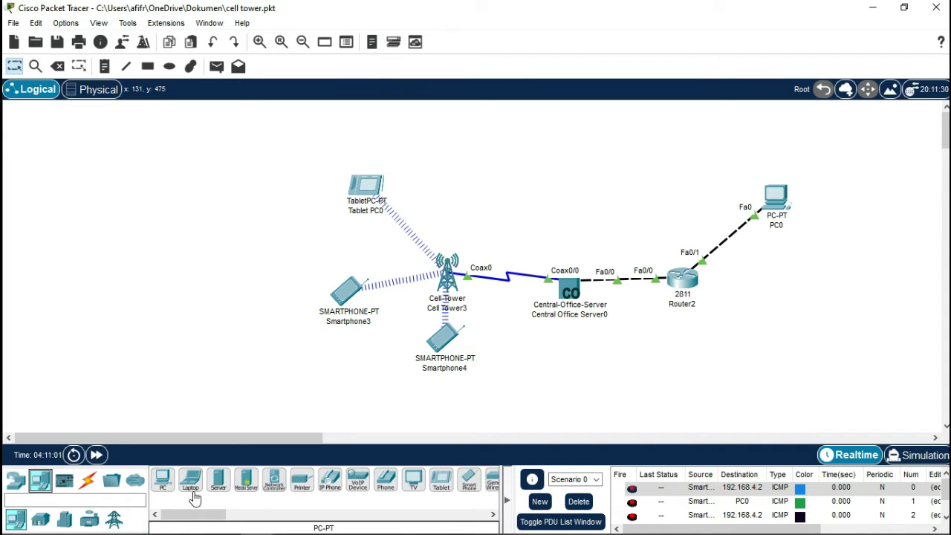
left_click(219, 480)
left_click(784, 323)
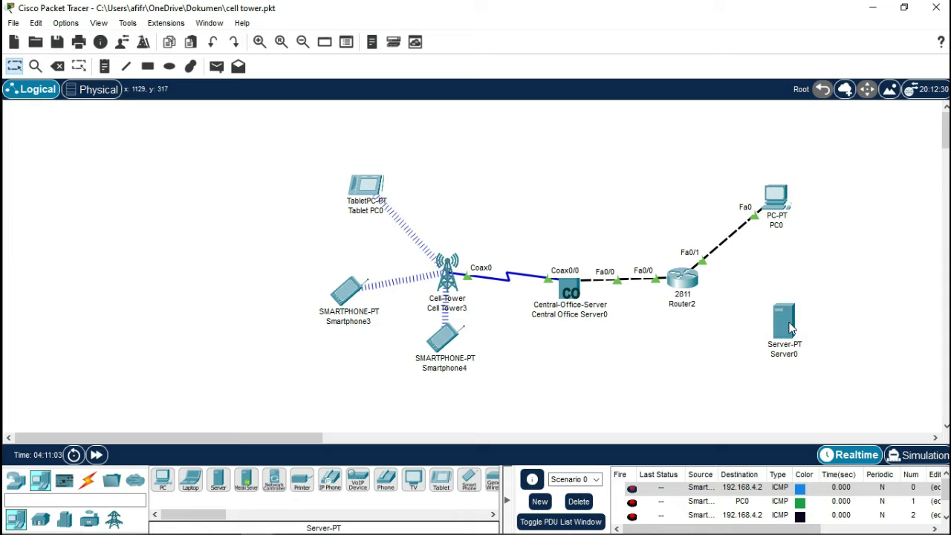
left_click_drag(793, 327, 804, 338)
left_click(869, 322)
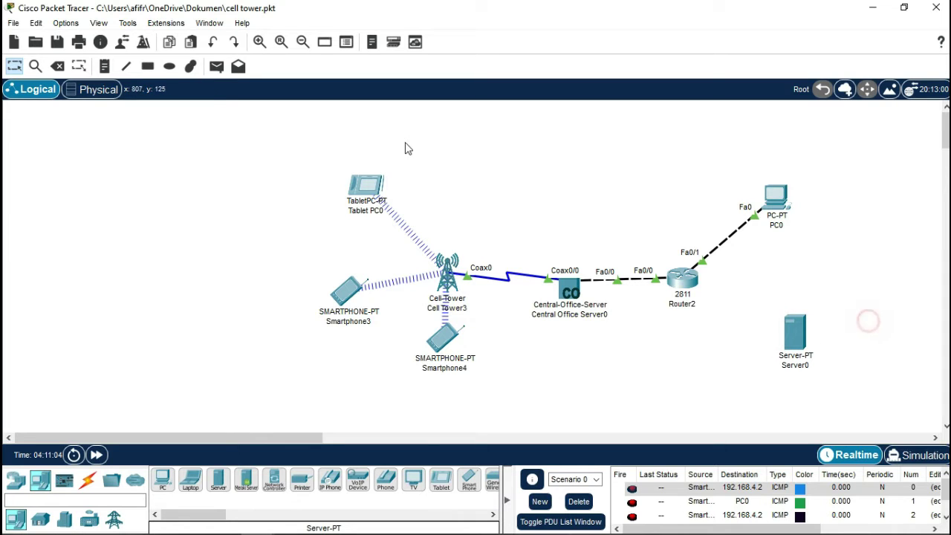
- Add a text note reading 192.168.4.1 and place it just above Server0
left_click(104, 66)
left_click(773, 291)
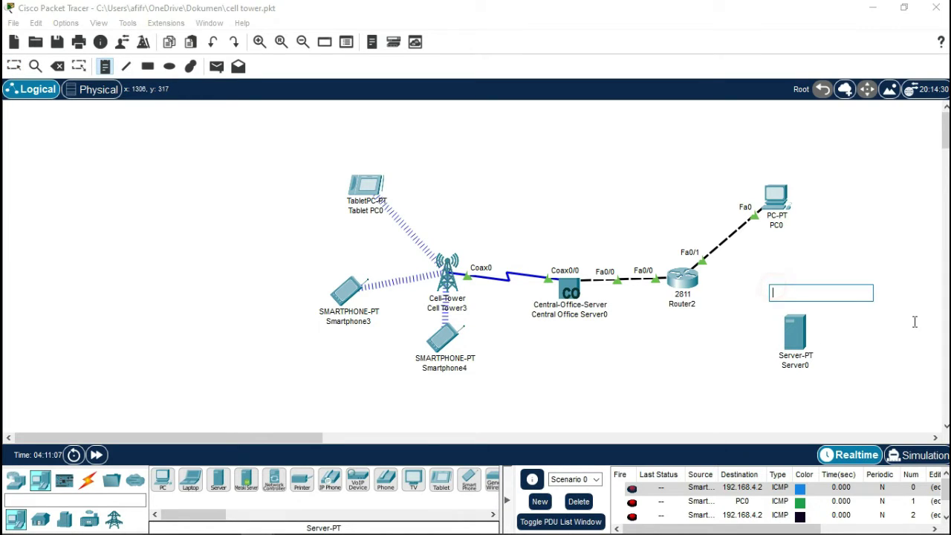
type("192.1")
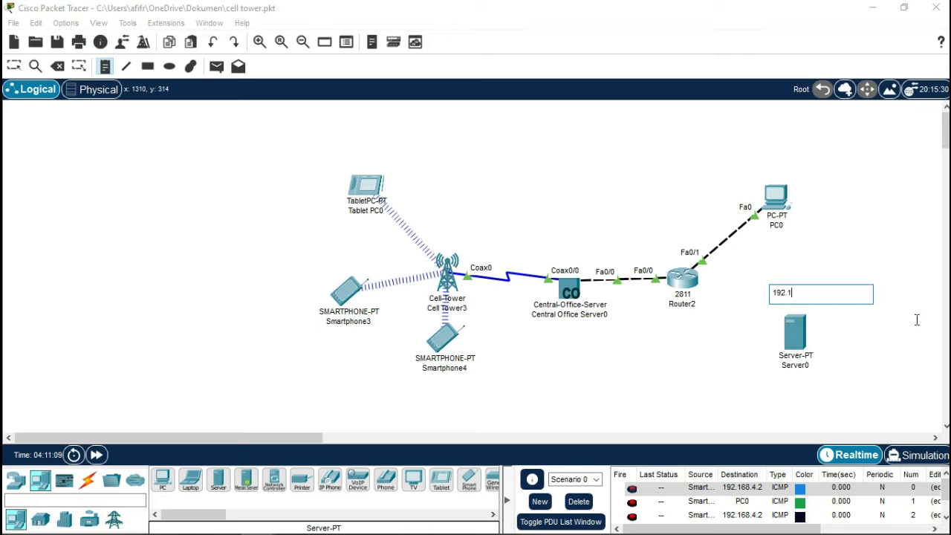
type("68.4")
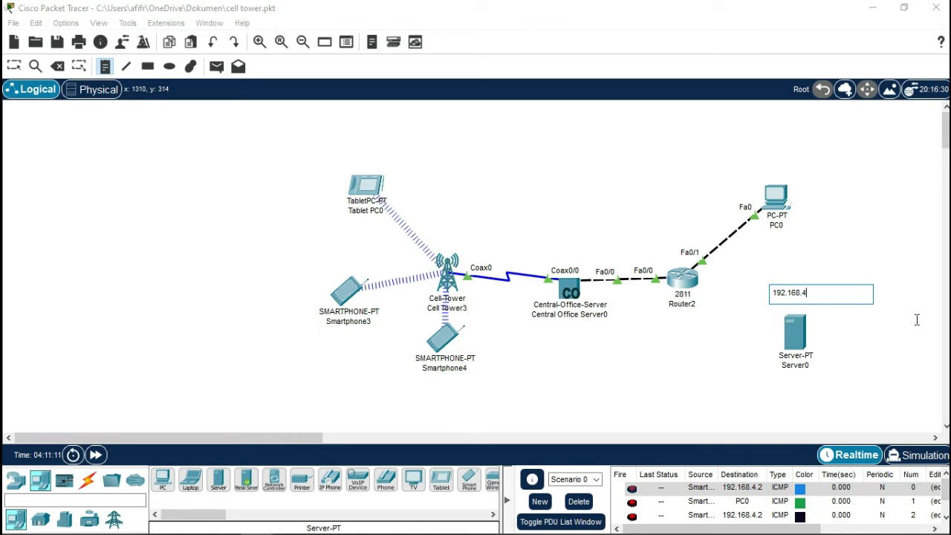
type(".1")
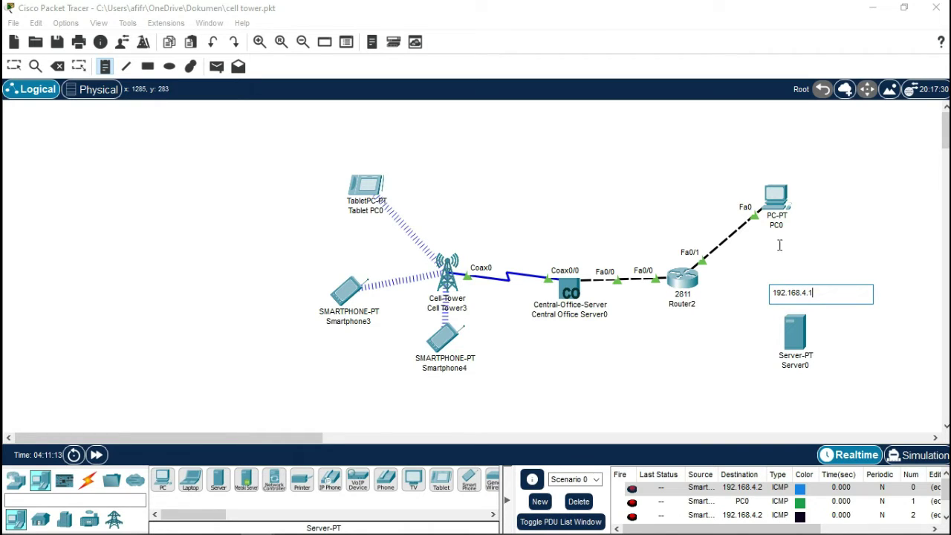
left_click(14, 66)
left_click(84, 186)
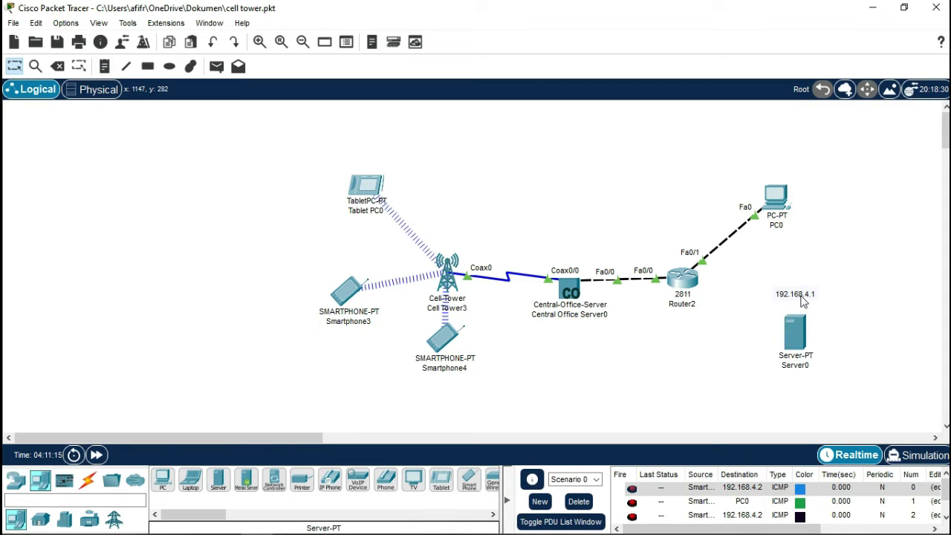
left_click_drag(802, 296, 801, 304)
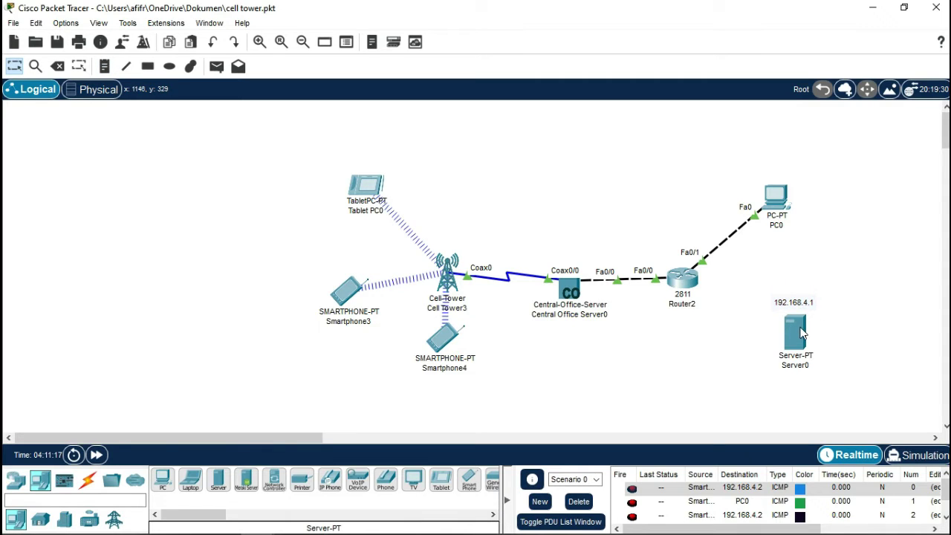
- Connect Router2 FastEthernet1/0 to Server0 FastEthernet0 with a copper cross-over cable, and move the server and its address note farther from the router
left_click(91, 480)
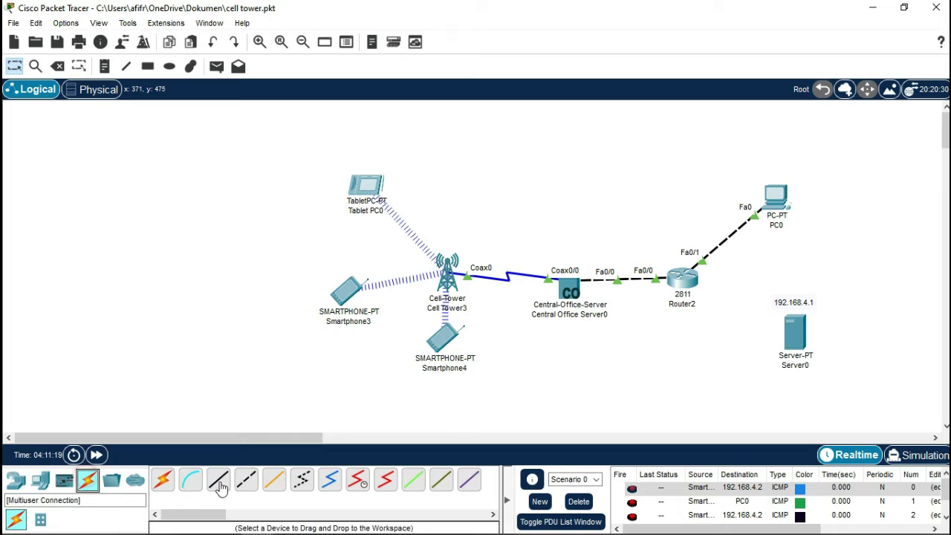
left_click(246, 479)
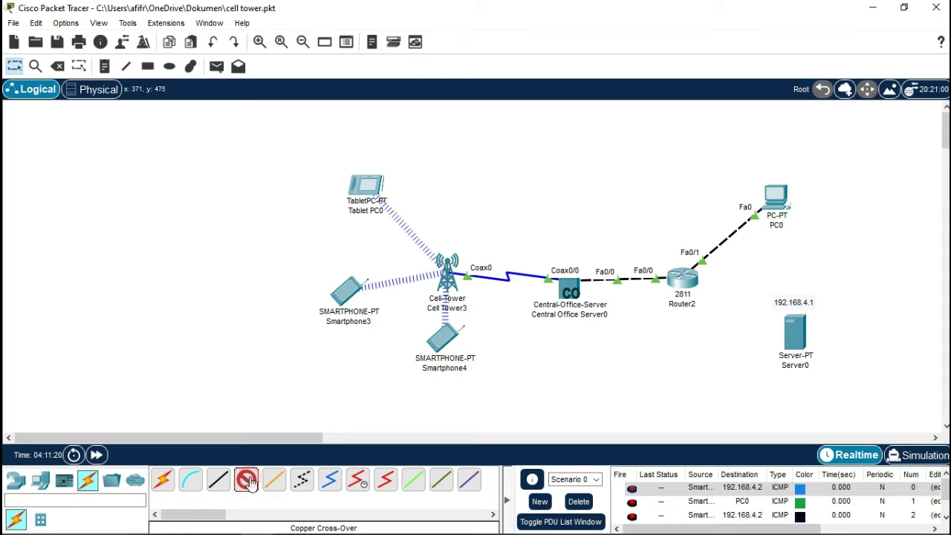
left_click(690, 281)
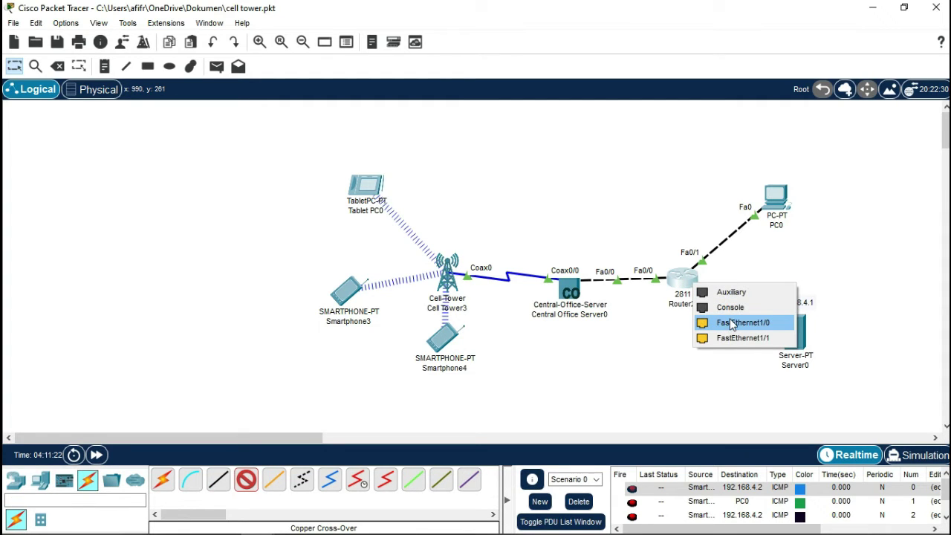
left_click(743, 323)
left_click(809, 341)
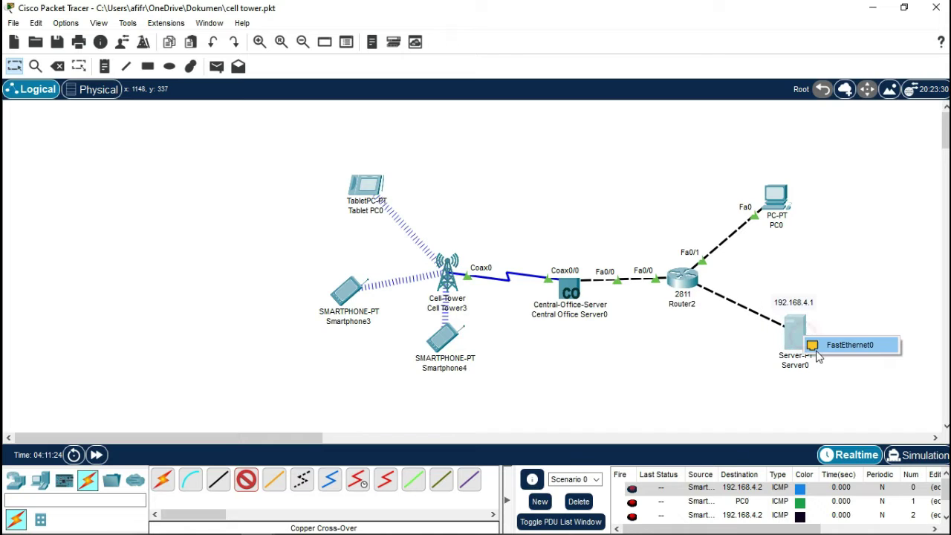
left_click(840, 344)
left_click_drag(813, 325, 842, 345)
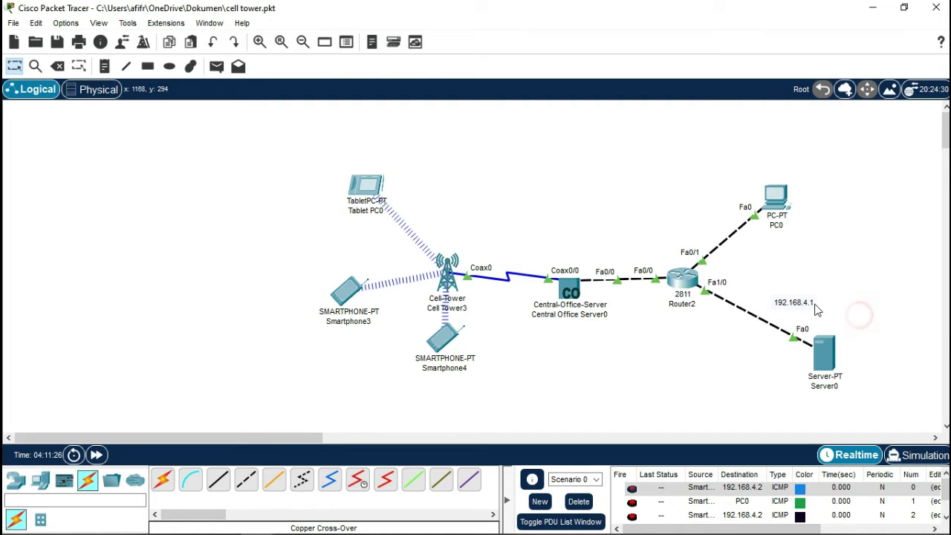
left_click_drag(794, 303, 847, 339)
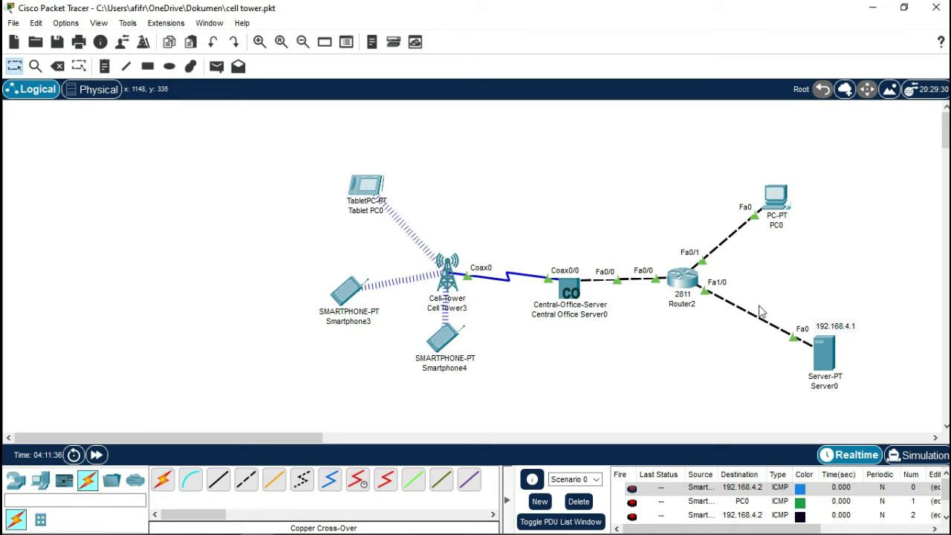
- Give Server0 the static IPv4 address 192.168.4.1 with subnet mask 255.255.255.0
mouse_move(696, 282)
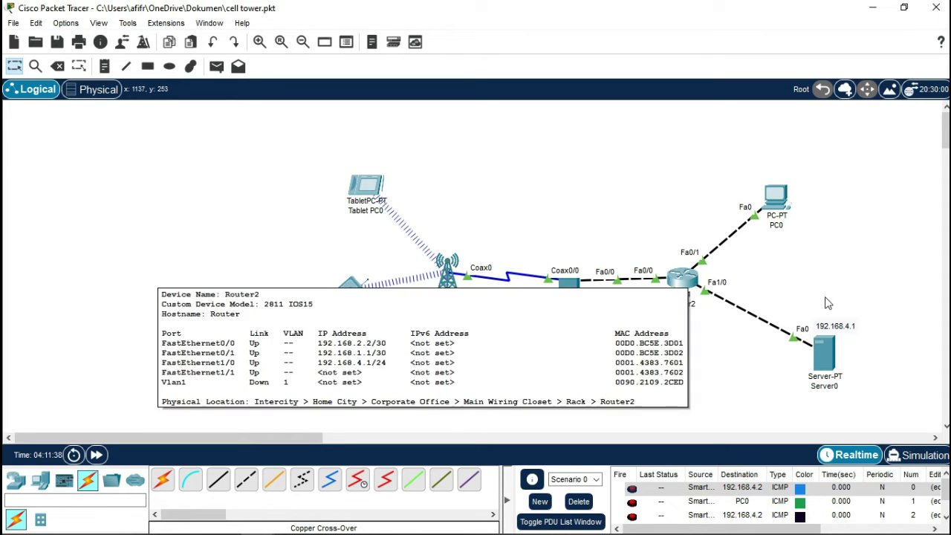
left_click(827, 350)
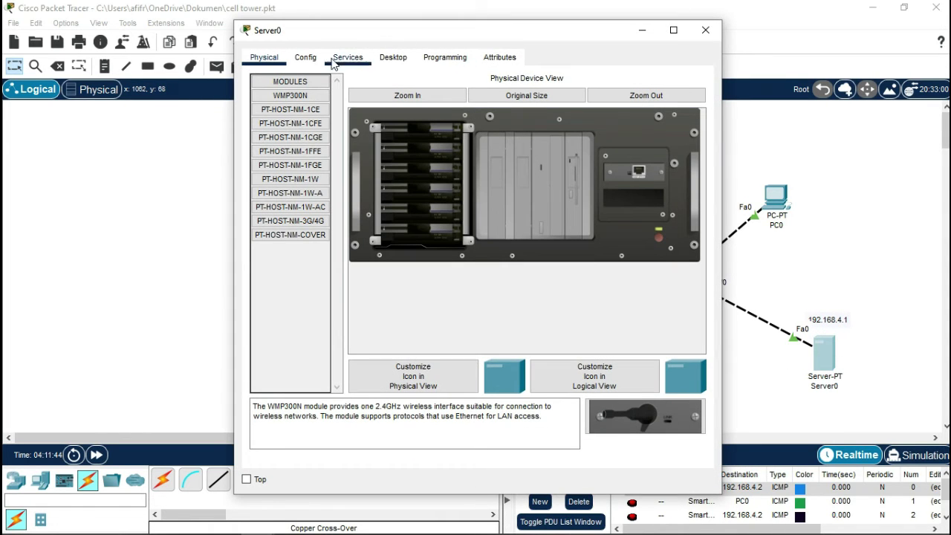
left_click(402, 62)
left_click(325, 106)
left_click(437, 140)
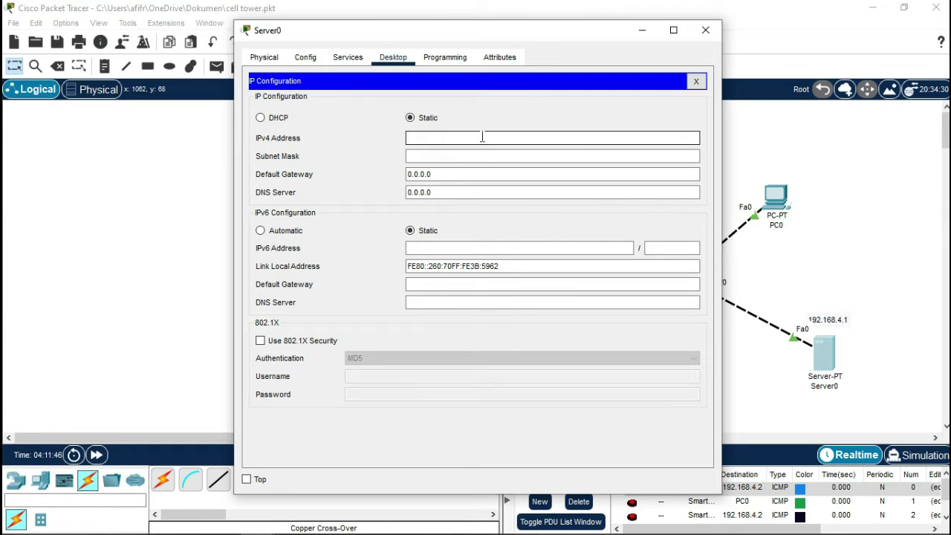
type("192.168.4.1")
left_click(488, 155)
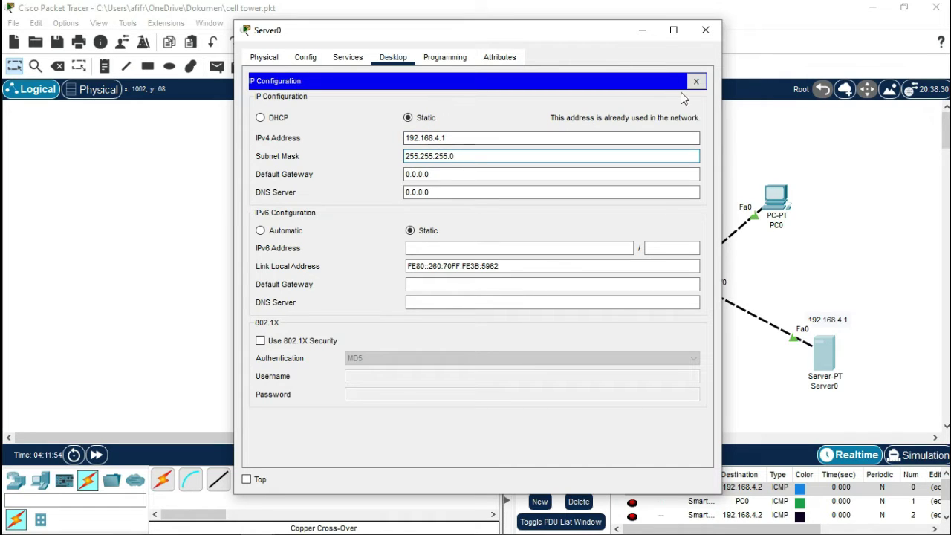
left_click(696, 82)
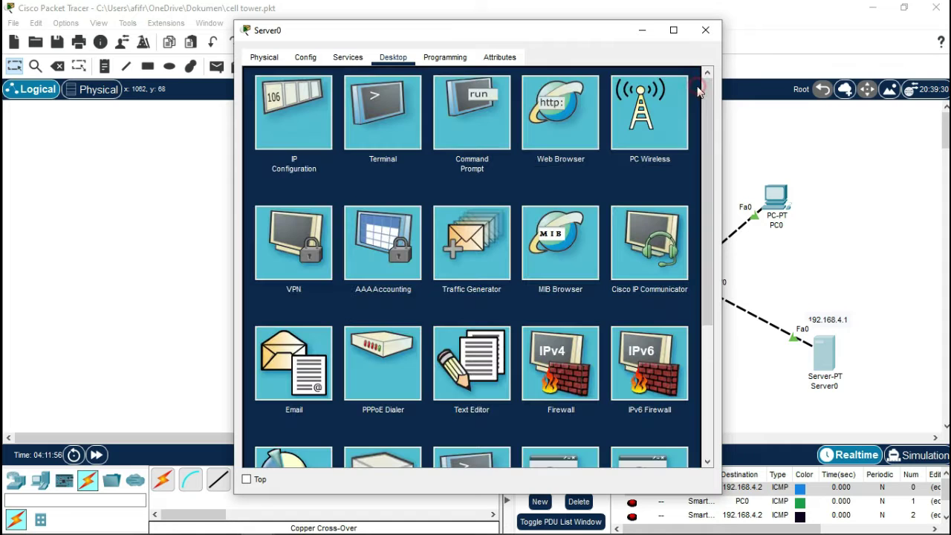
left_click(705, 29)
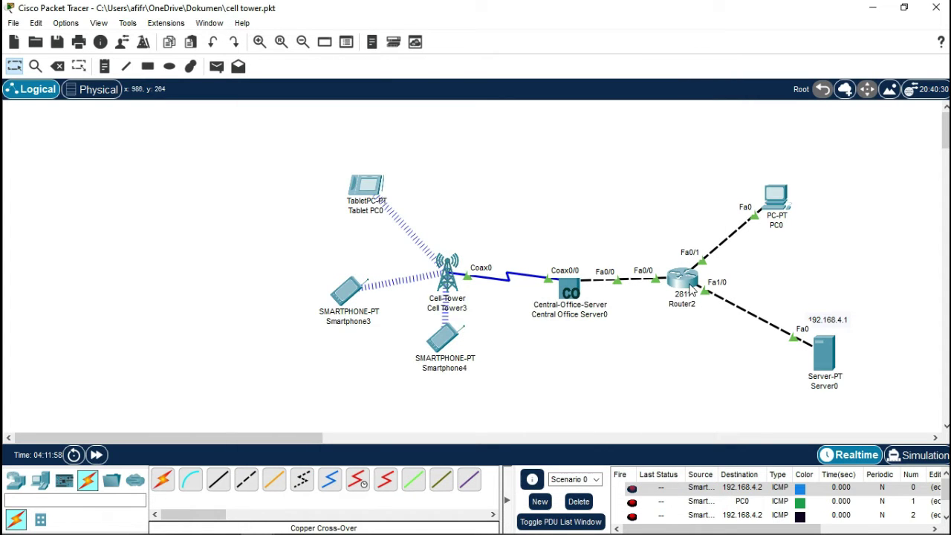
- Check the Central Office Server's backbone interface settings and the IP configurations of PC0 and Server0
left_click(570, 287)
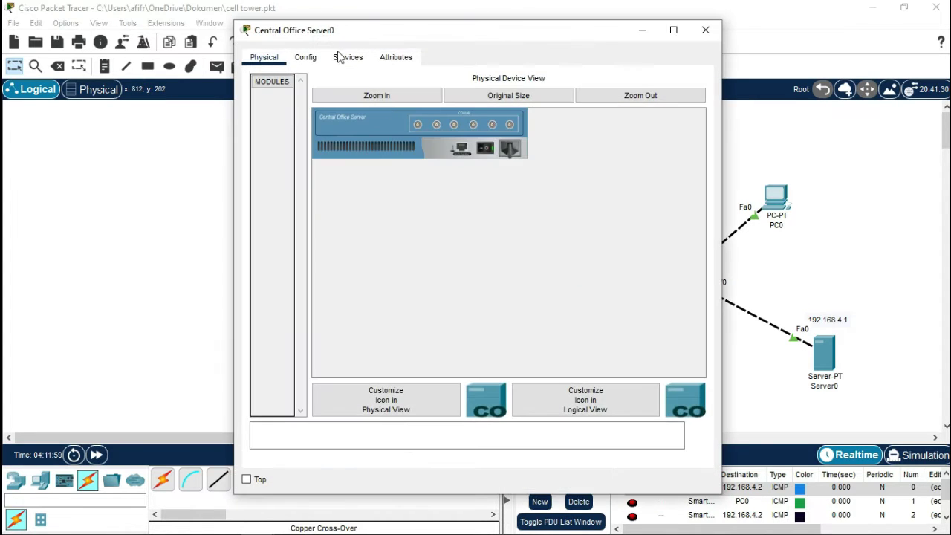
left_click(305, 57)
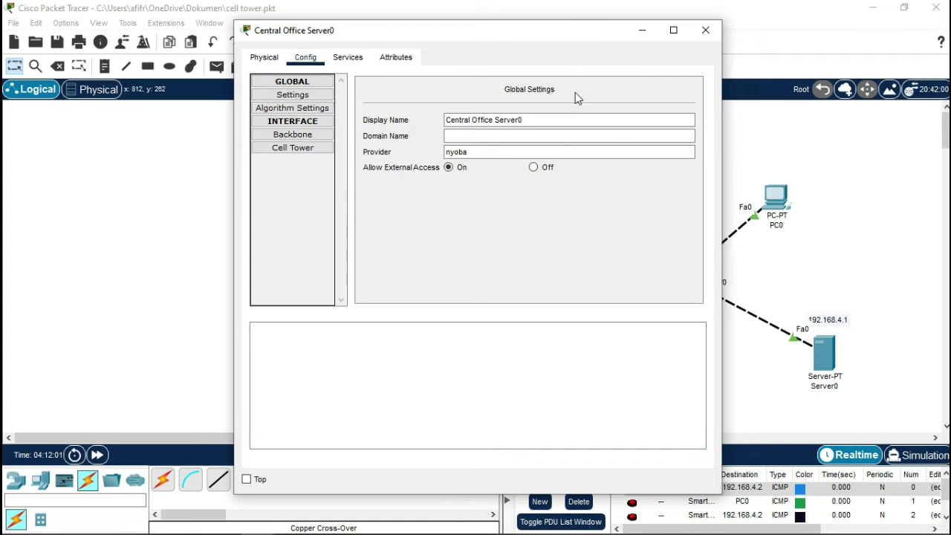
left_click(293, 135)
left_click(705, 30)
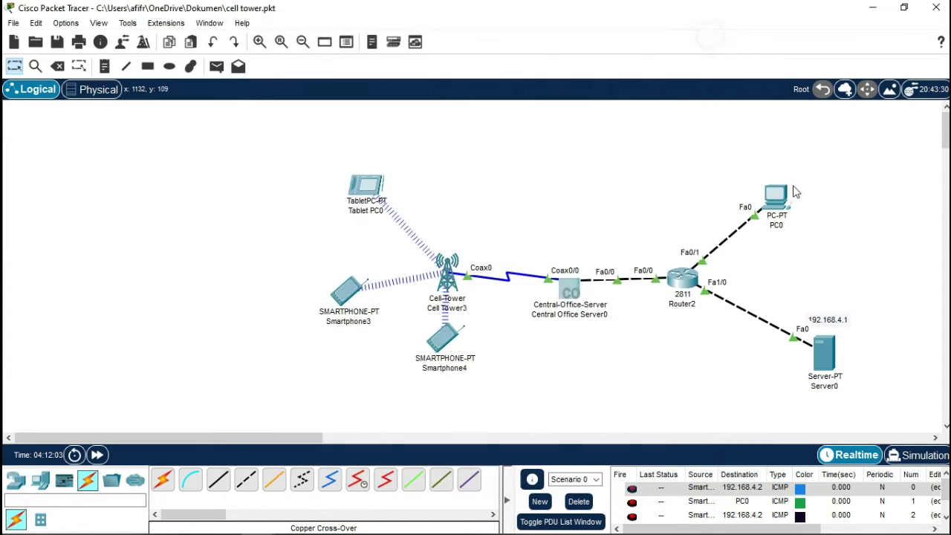
left_click(776, 194)
left_click(347, 58)
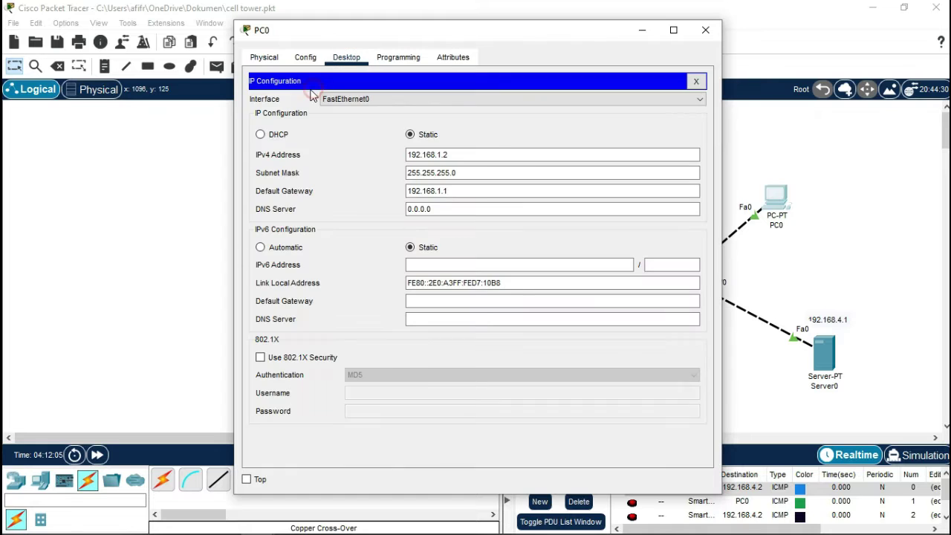
left_click(696, 77)
left_click(707, 32)
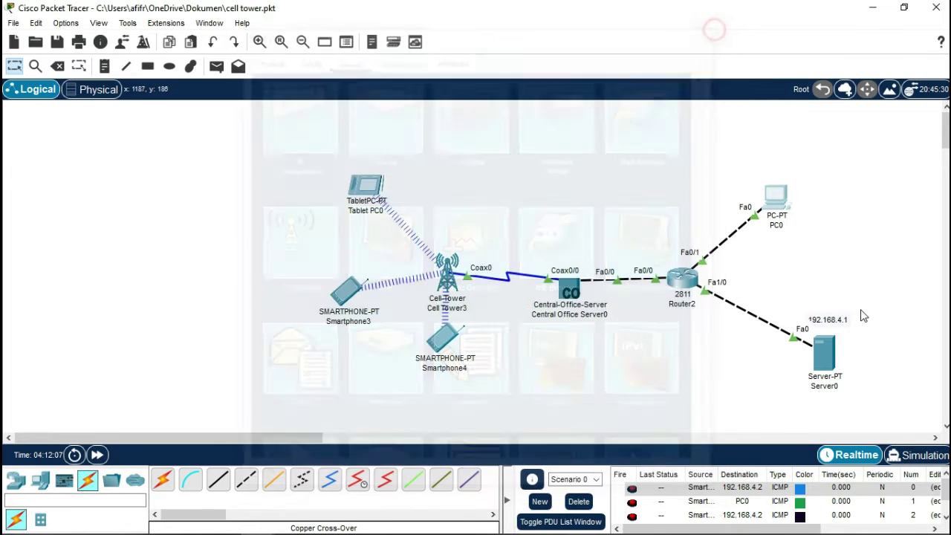
left_click(825, 353)
left_click(318, 144)
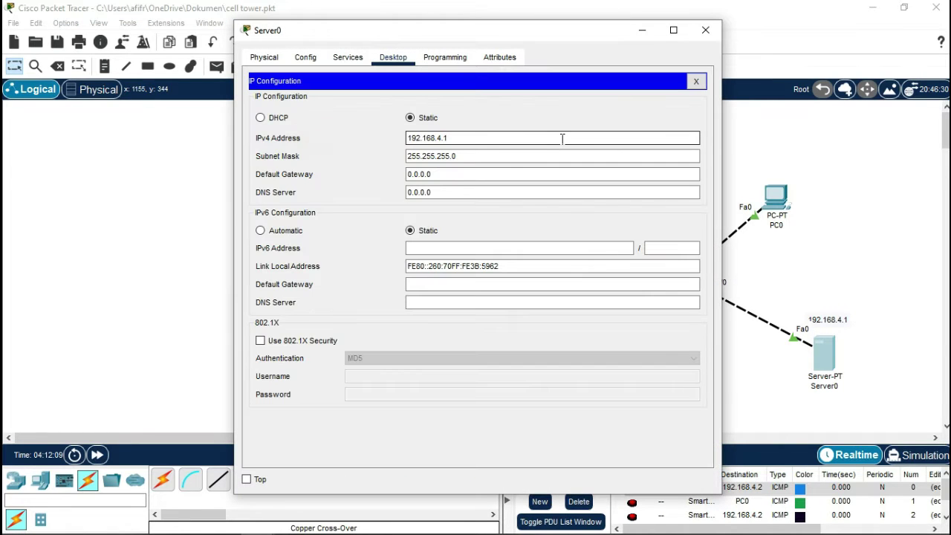
left_click(696, 81)
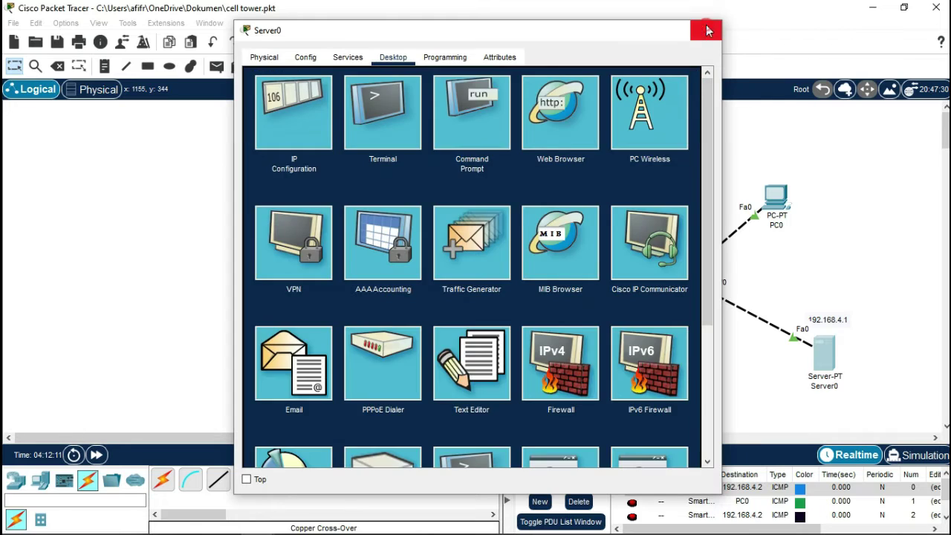
left_click(706, 29)
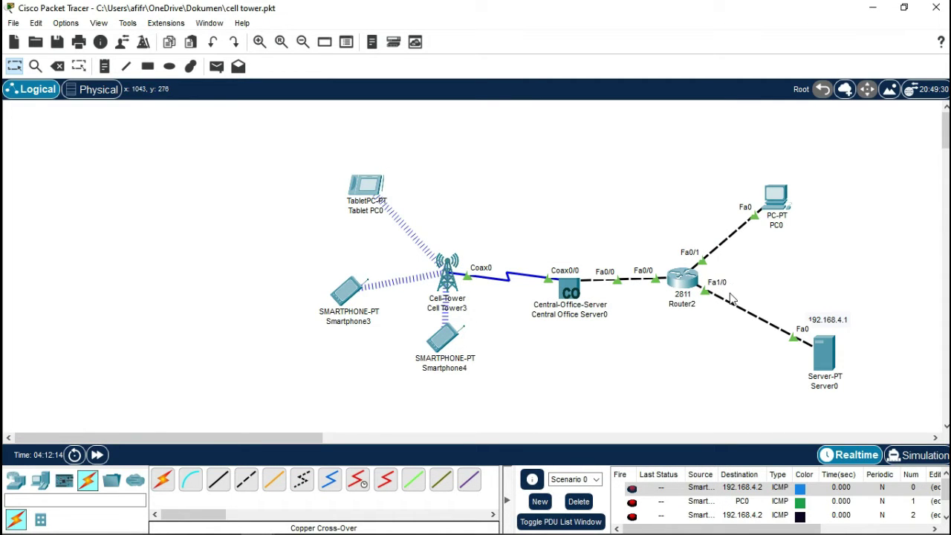
- Open Router2's command line and enter interface configuration mode for fa1/0 using enable, conf t and int fa1/0
left_click(685, 281)
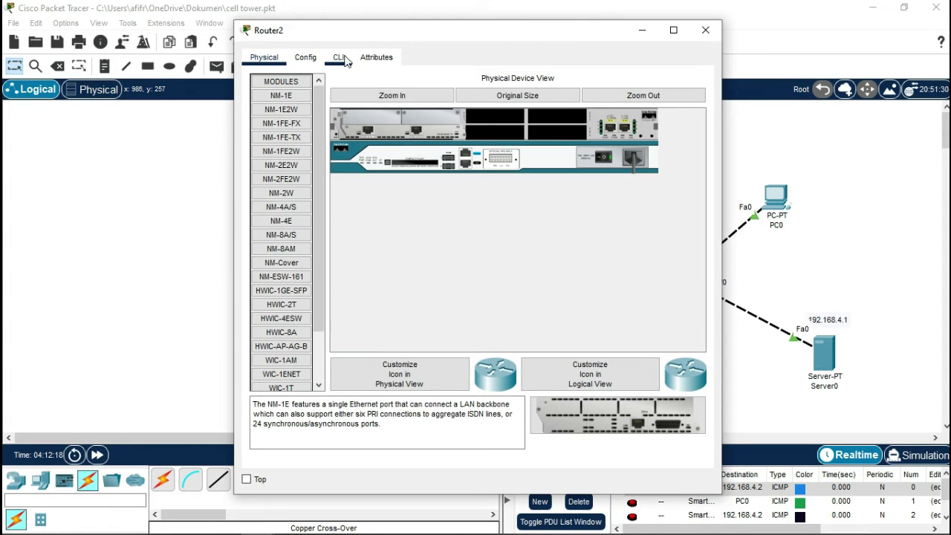
left_click(339, 59)
left_click(491, 418)
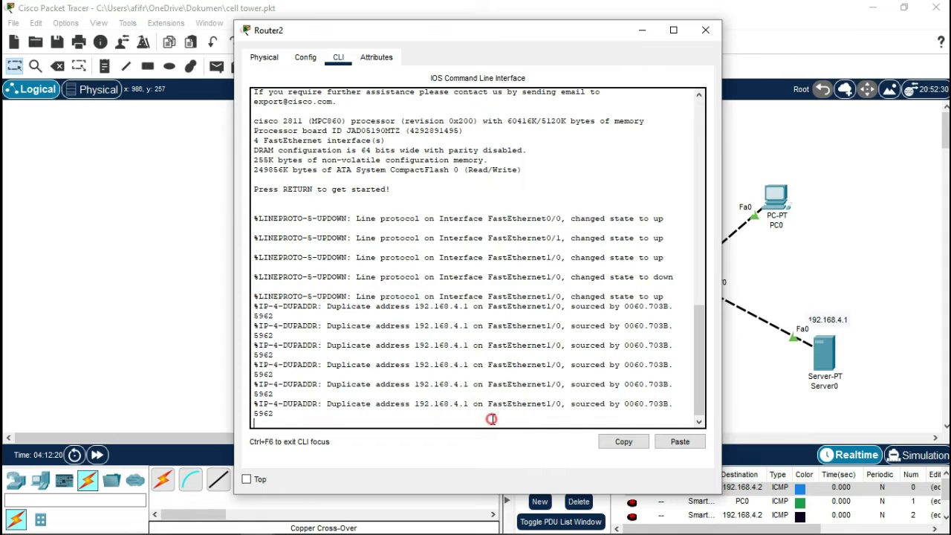
key("Return")
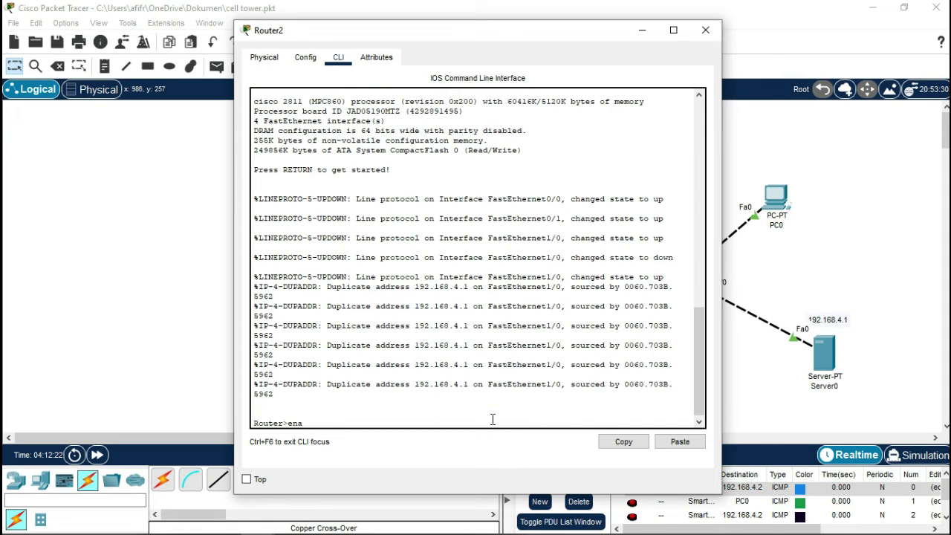
type("enable")
key("Return")
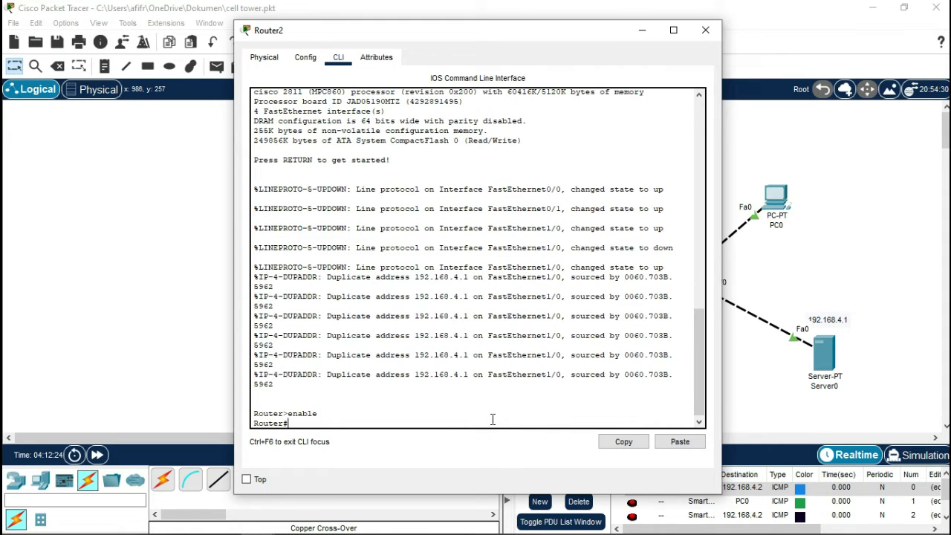
type("conf t")
key("Return")
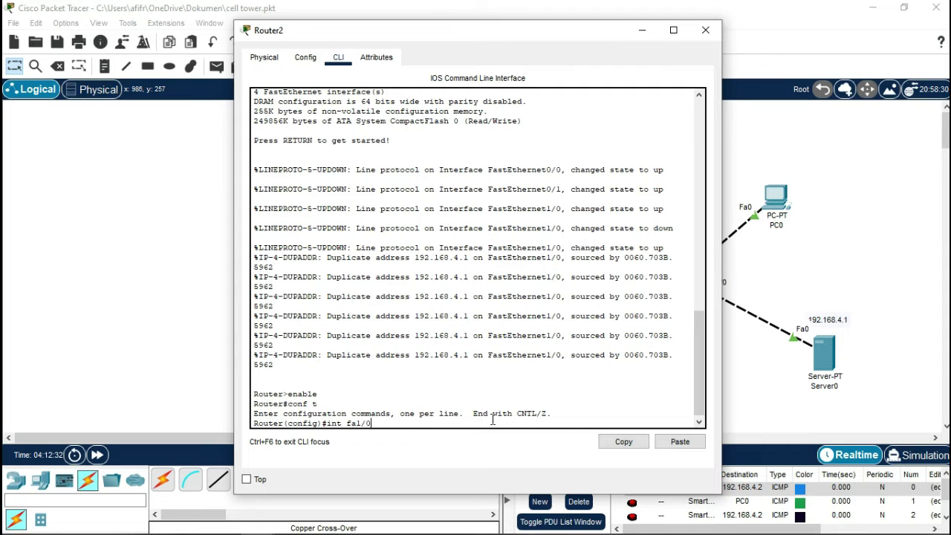
key("Return")
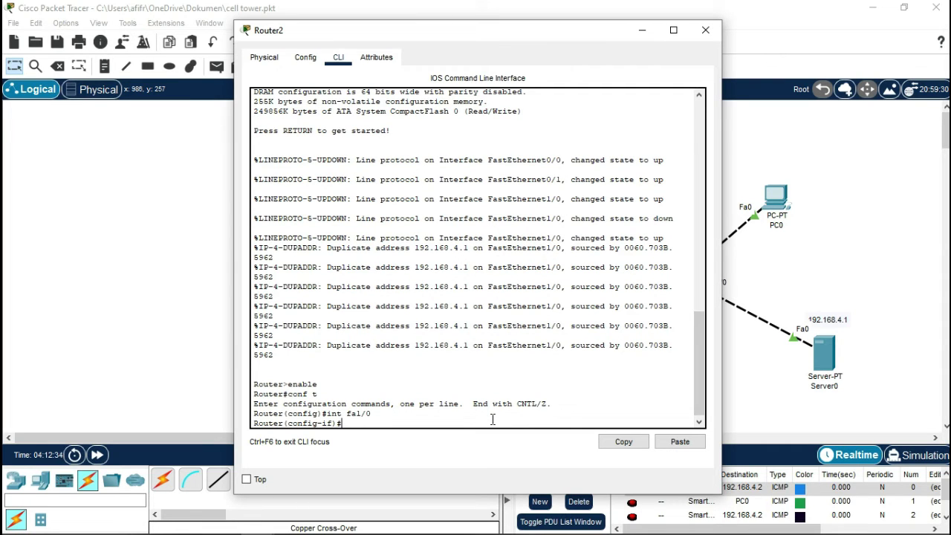
- Assign IP address 192.168.4.2 with mask 255.255.255.0 to Router2's fa1/0 interface and enable it with no shutdown
left_click_drag(510, 29, 427, 26)
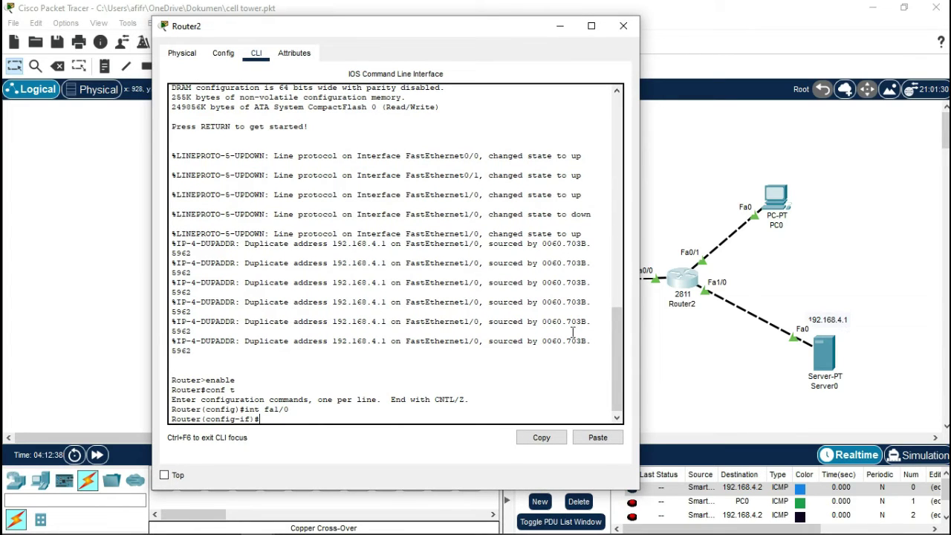
type("ip address 192.168")
type(".4.2 255.255.255.0")
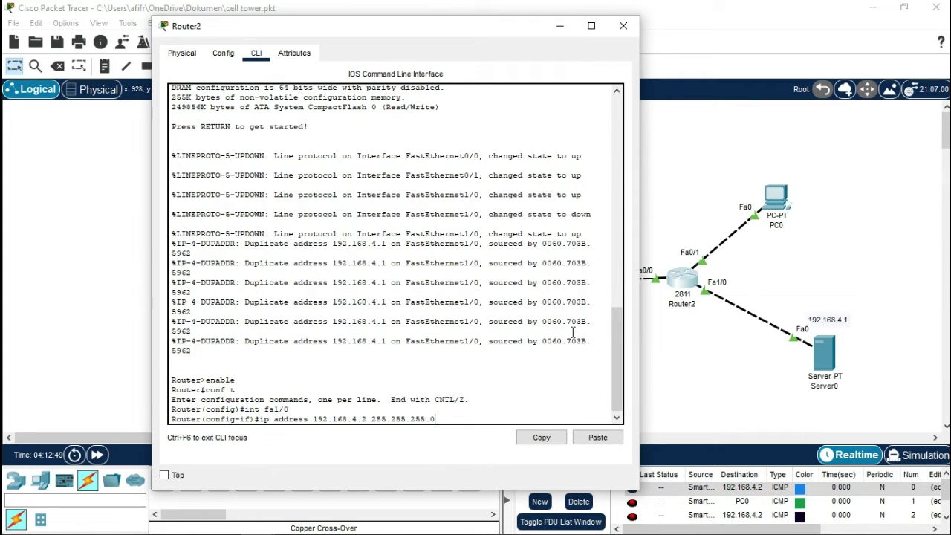
key("Return")
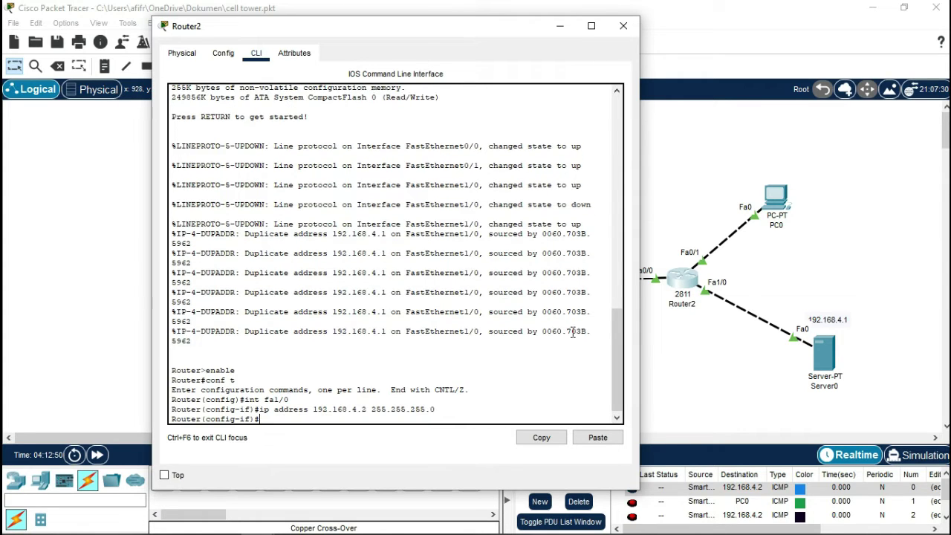
type("no shutdown")
key("Return")
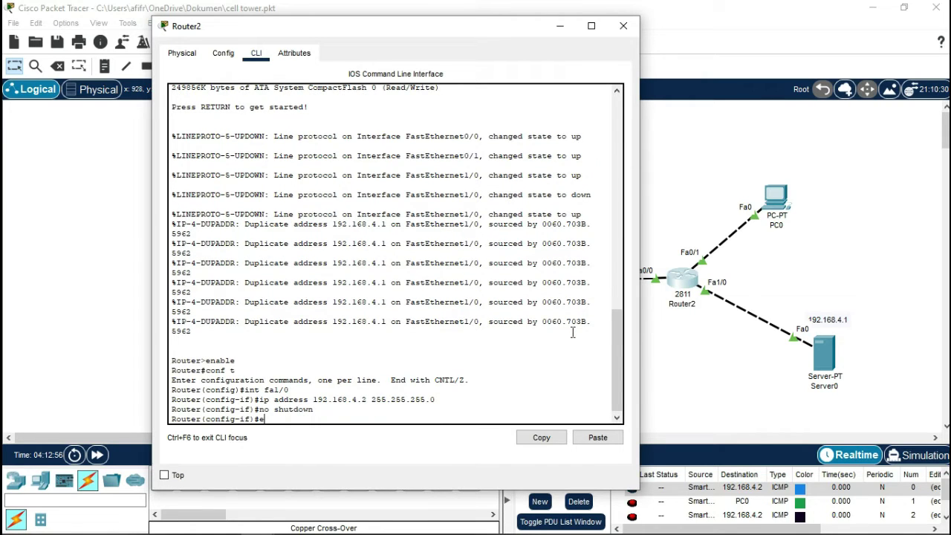
- Exit Router2's configuration mode and save the interface settings by copying running-config to startup-config
type("exit")
key("Return")
type("exi")
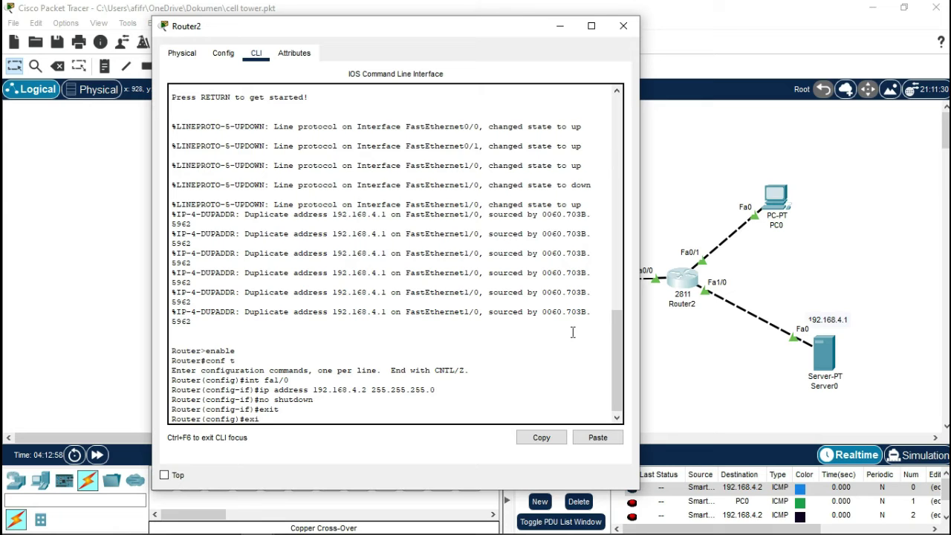
type("t")
key("Return")
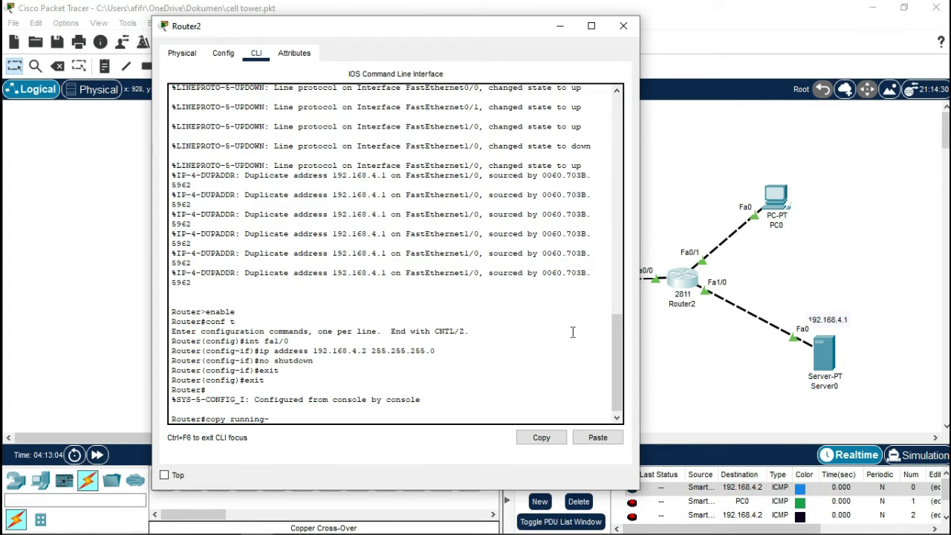
key("Tab")
type("sta")
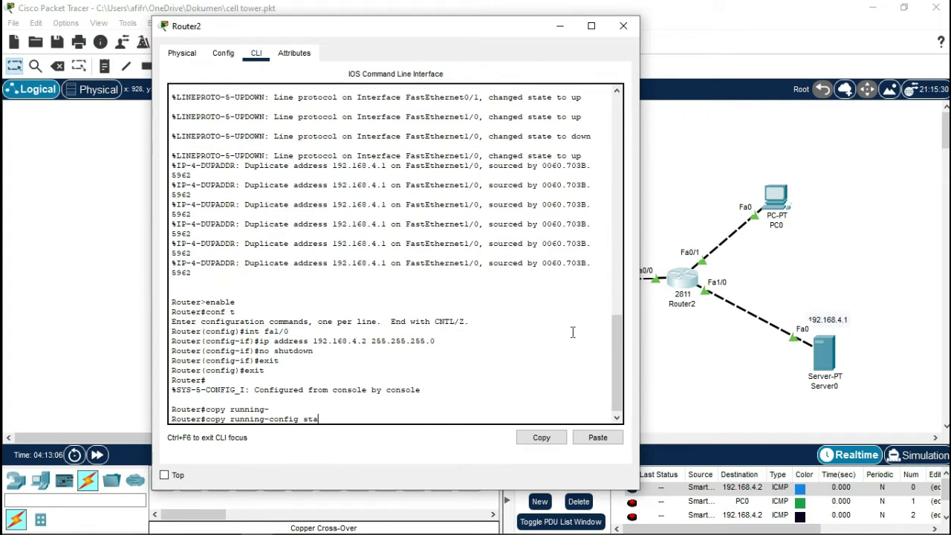
type("rt")
key("Tab")
key("Return")
key("Return")
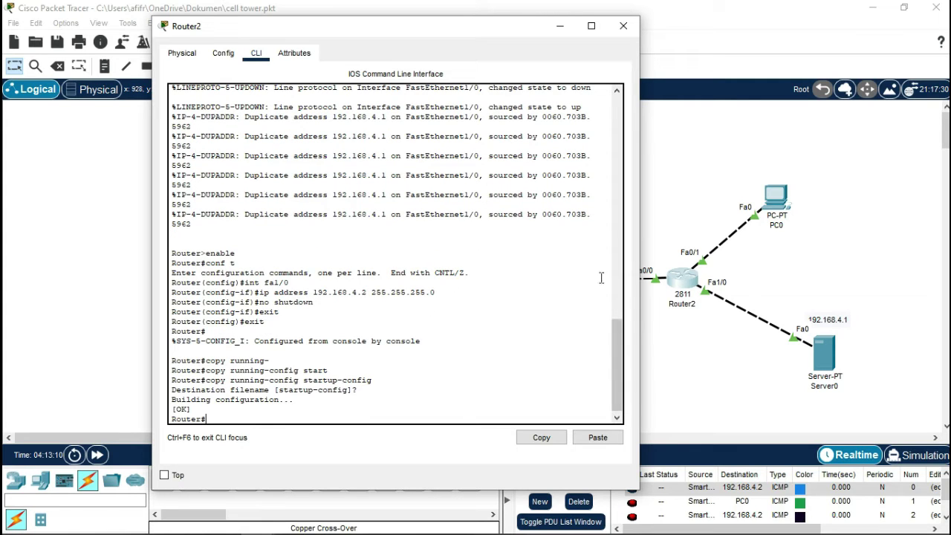
left_click(695, 355)
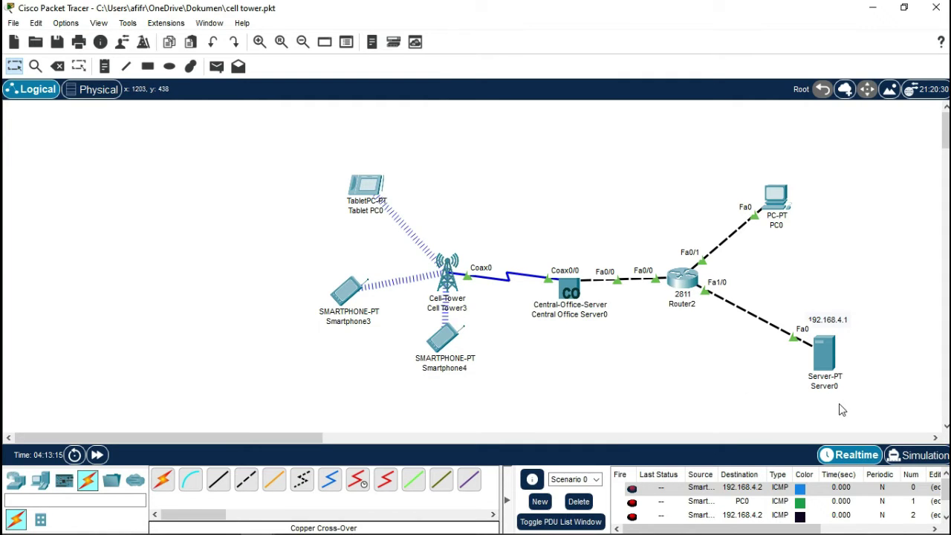
- Add a static route on Router2 to network 192.168.2.0 with mask 255.255.255.0 through next hop 192.168.4.1
mouse_move(683, 289)
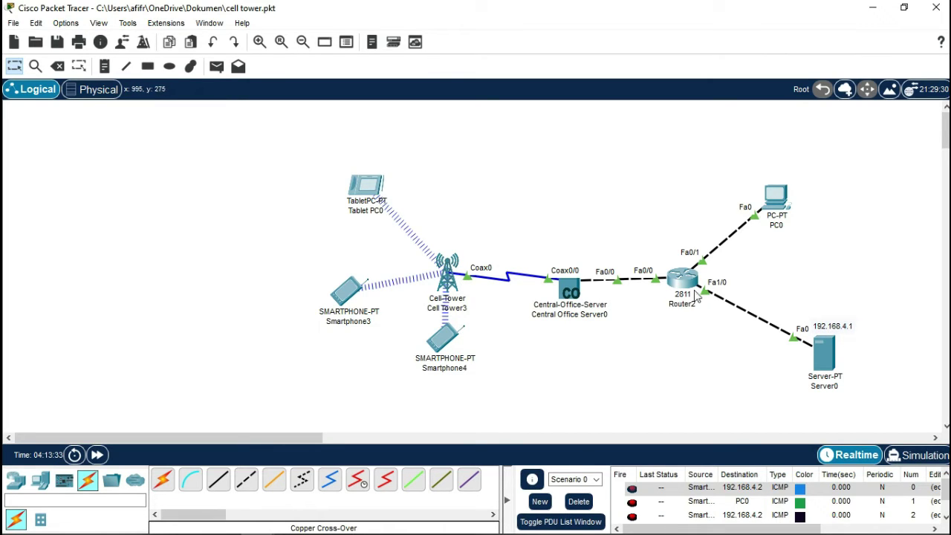
left_click(683, 280)
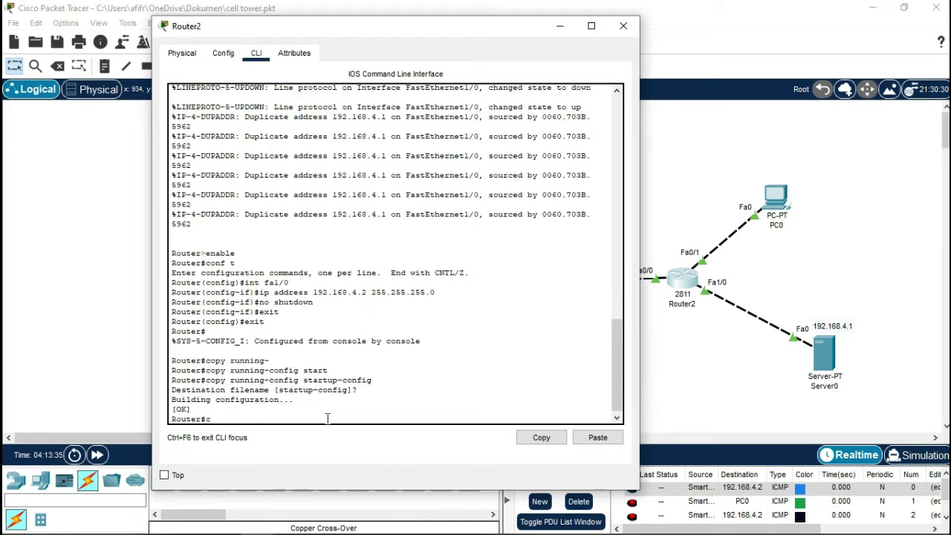
type("conf t")
key("Return")
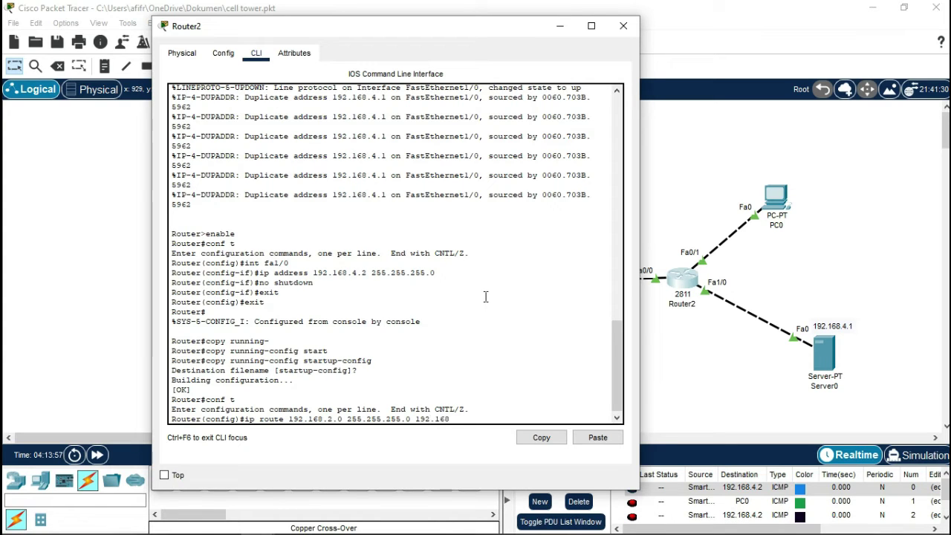
type(".255.0 1")
key("Return")
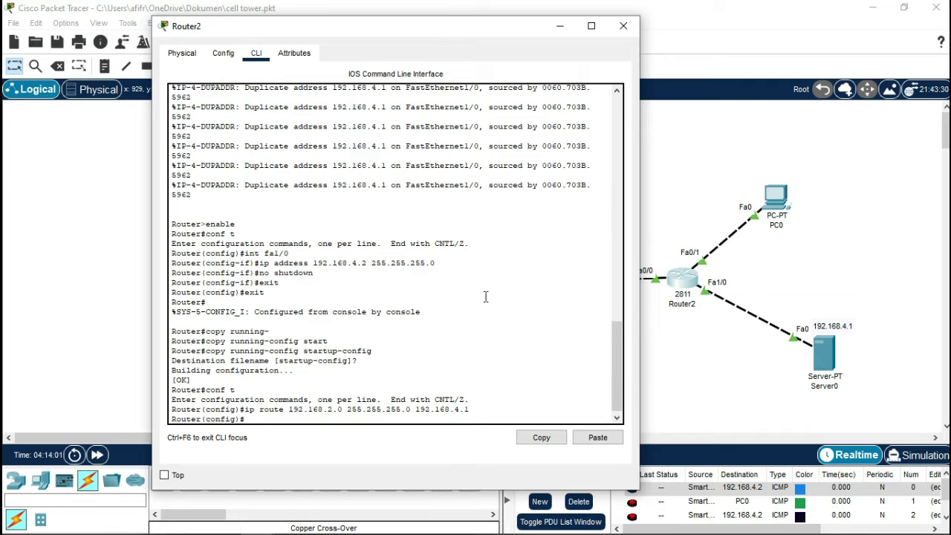
- Leave Router2's global configuration mode and copy running-config with the new static route to startup-config
type("ex")
key("Return")
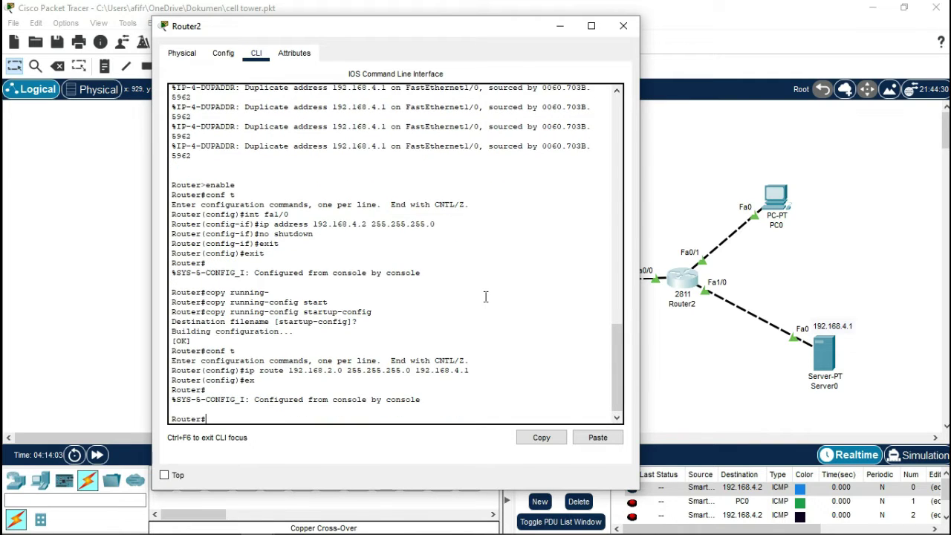
type("copy")
key("Tab")
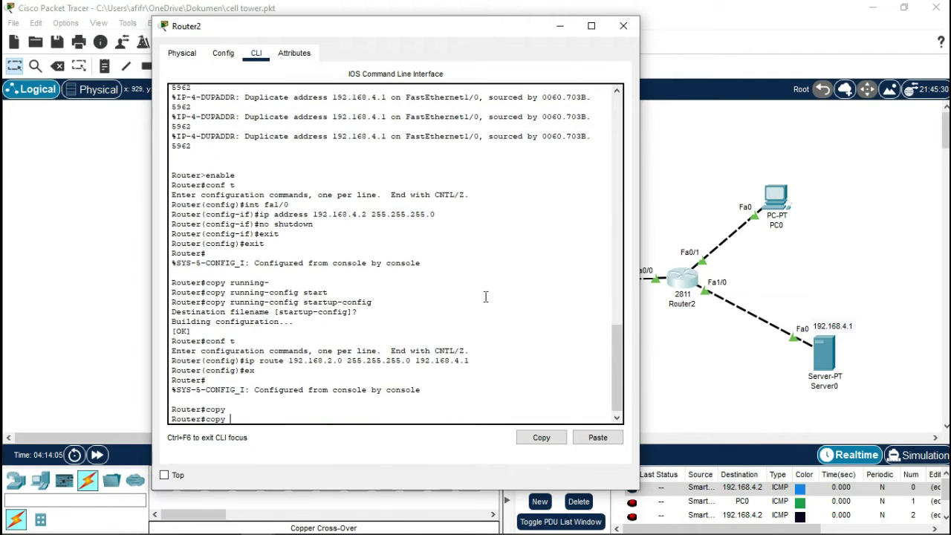
type("ru")
key("Tab")
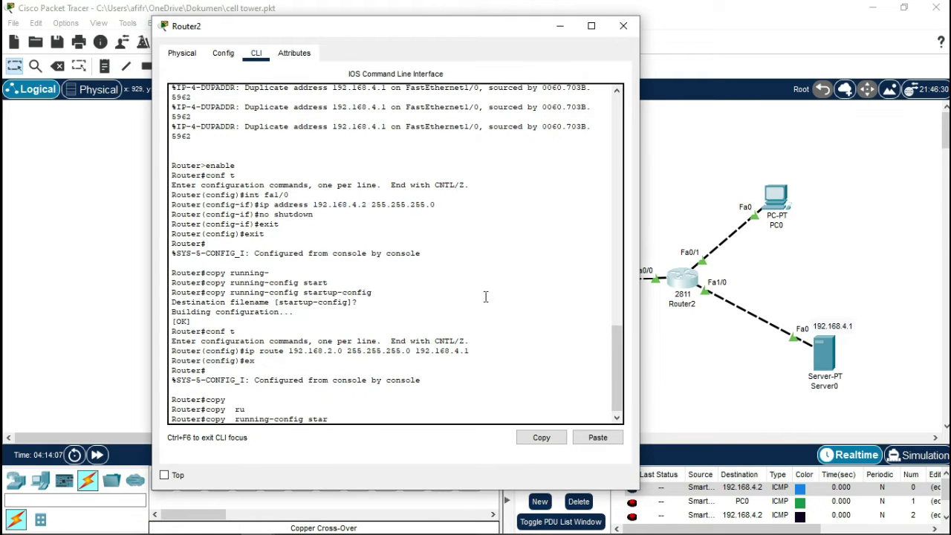
type("star")
key("Tab")
key("Return")
key("Return")
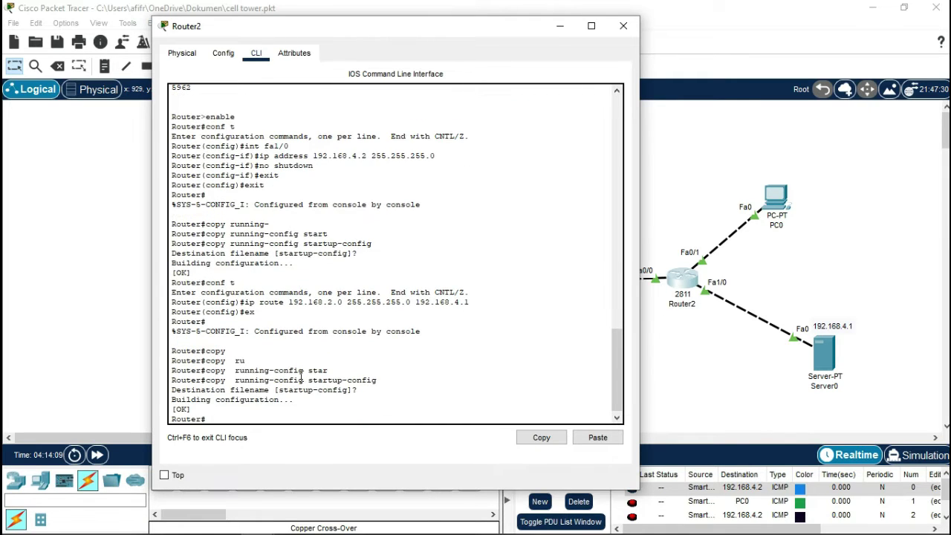
left_click(706, 399)
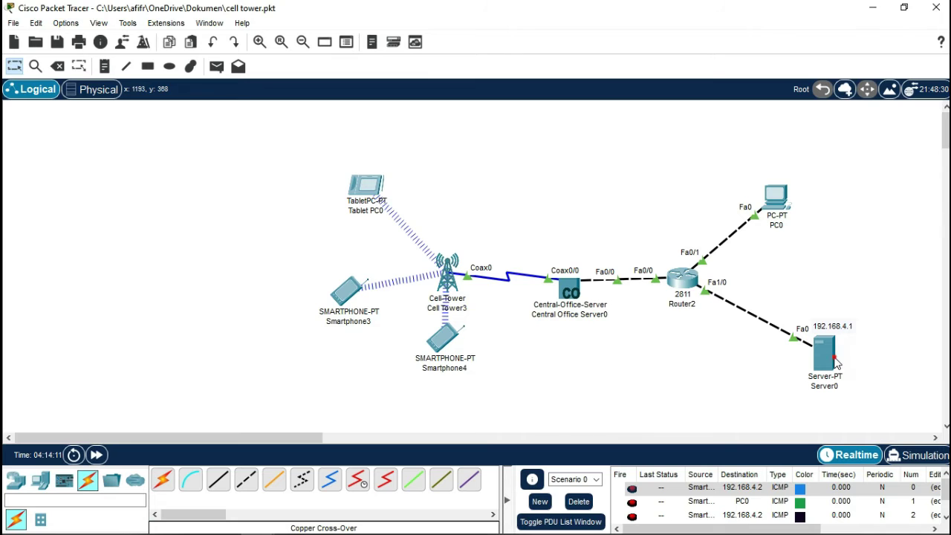
- Set the IPv4 default gateway of Server0 to 192.168.4.2 in its IP configuration
left_click(825, 355)
mouse_move(312, 34)
left_mouse_down()
mouse_move(489, 81)
mouse_move(79, 20)
mouse_move(100, 43)
left_mouse_up()
left_click(83, 104)
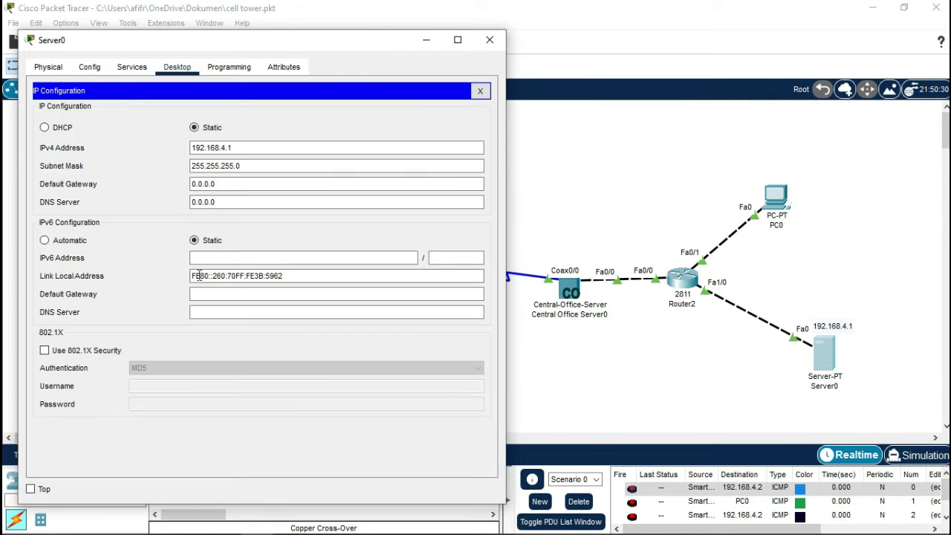
double_click(235, 185)
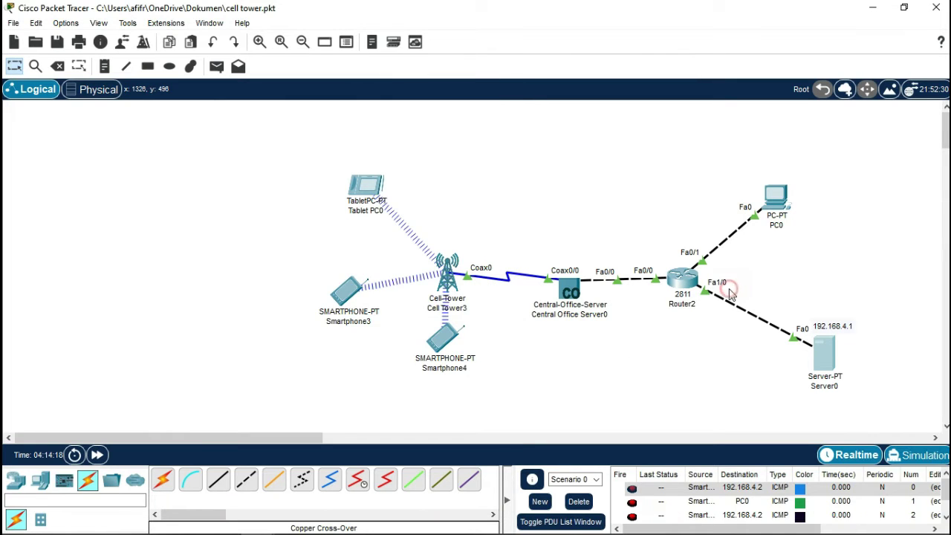
left_click(830, 361)
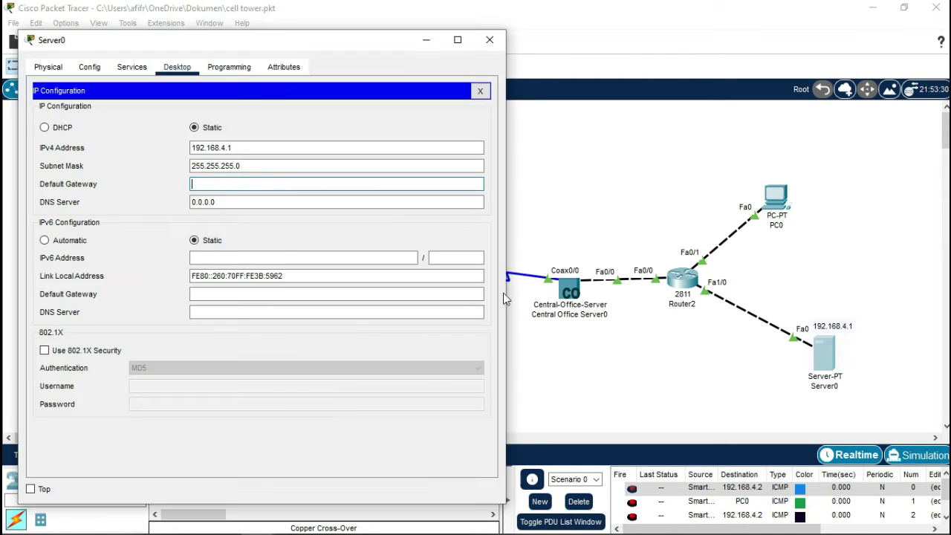
left_click(285, 183)
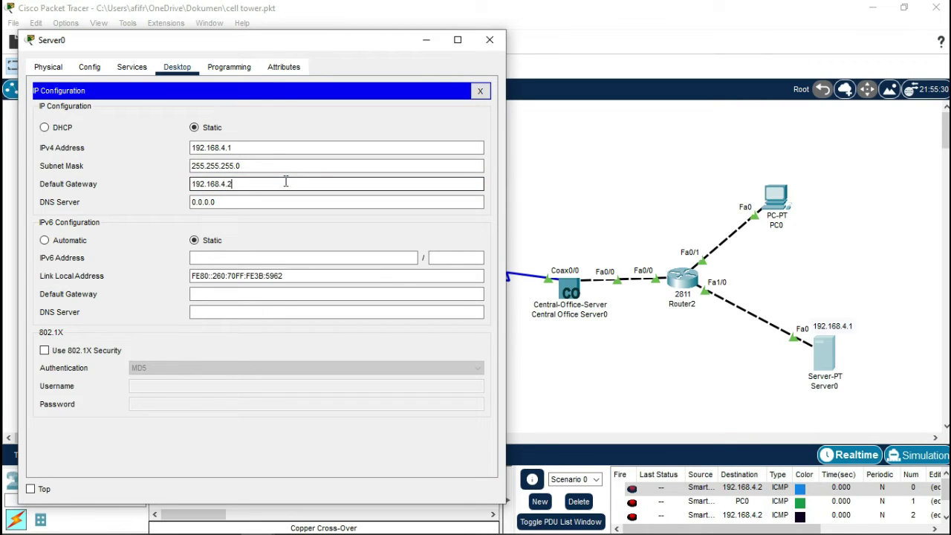
type("192.168.4.2")
- Copy Server0's default gateway address into its IPv4 DNS server setting and close the server's window
triple_click(285, 183)
key("ctrl+c")
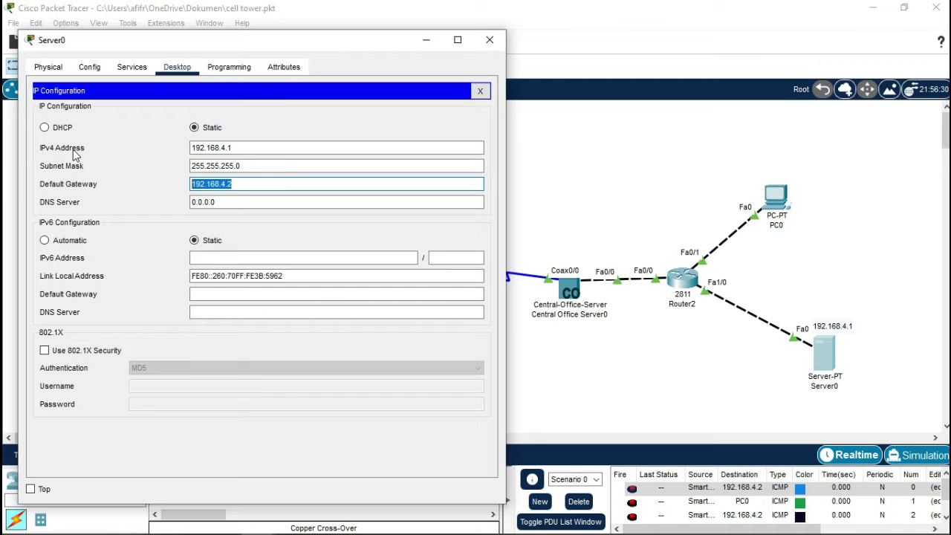
left_click(244, 202)
triple_click(244, 201)
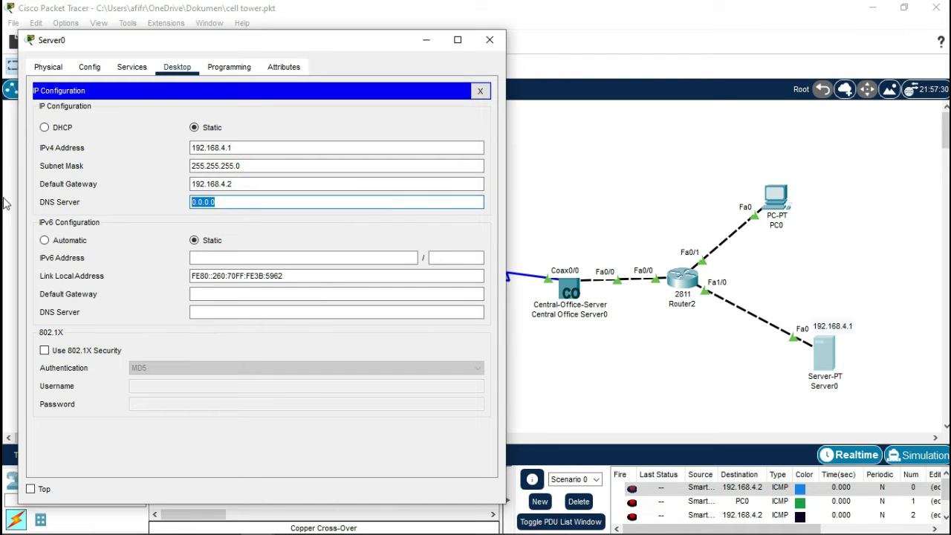
key("ctrl+v")
left_click(480, 91)
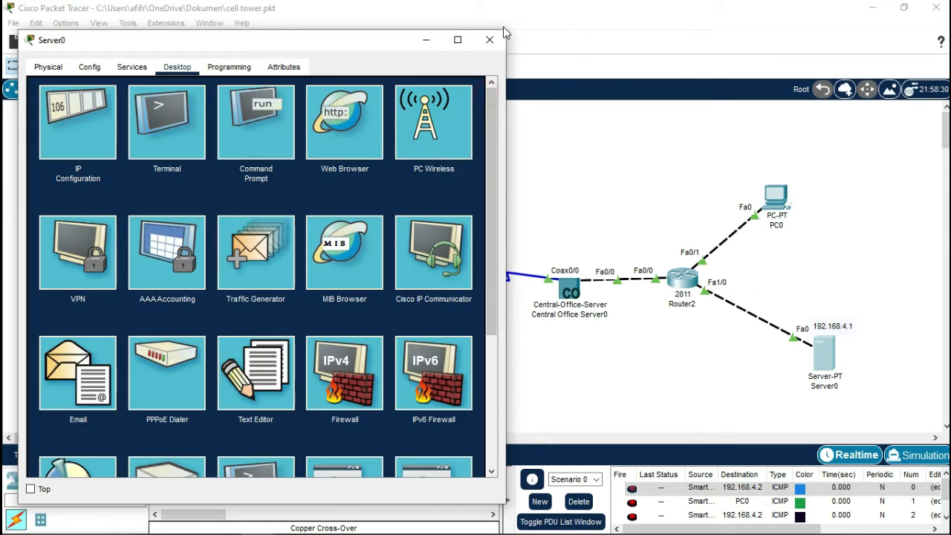
left_click(489, 39)
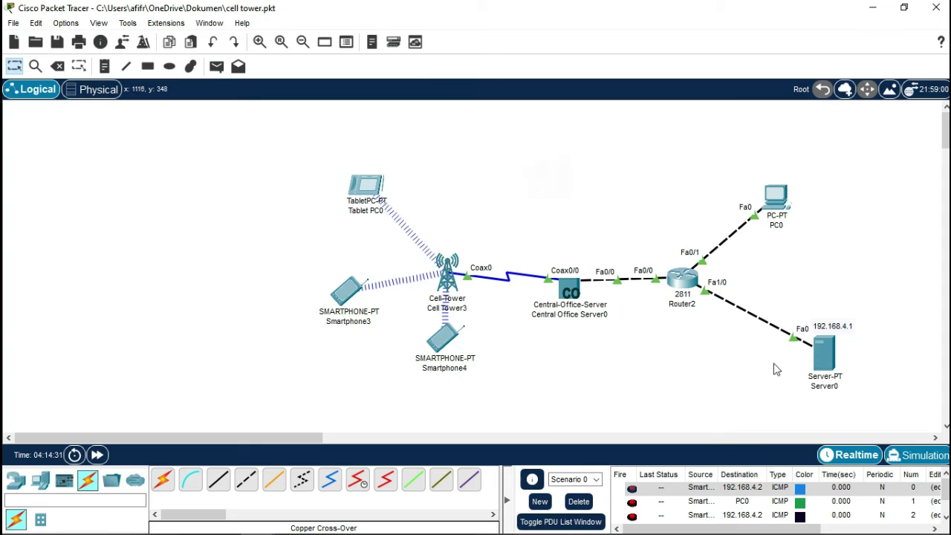
- Delete Scenario 0's existing PDUs and show the PDU list as a short pane below the workspace
left_click(578, 501)
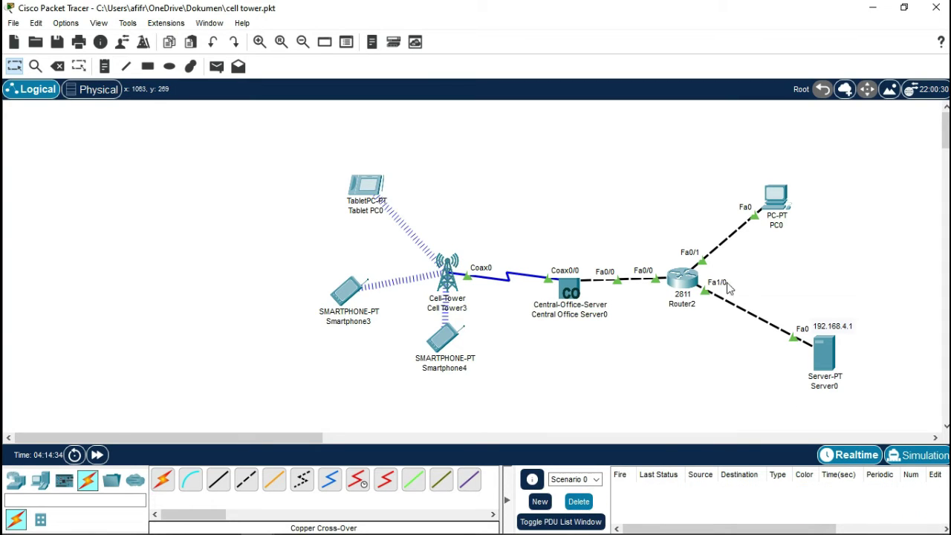
left_click(564, 521)
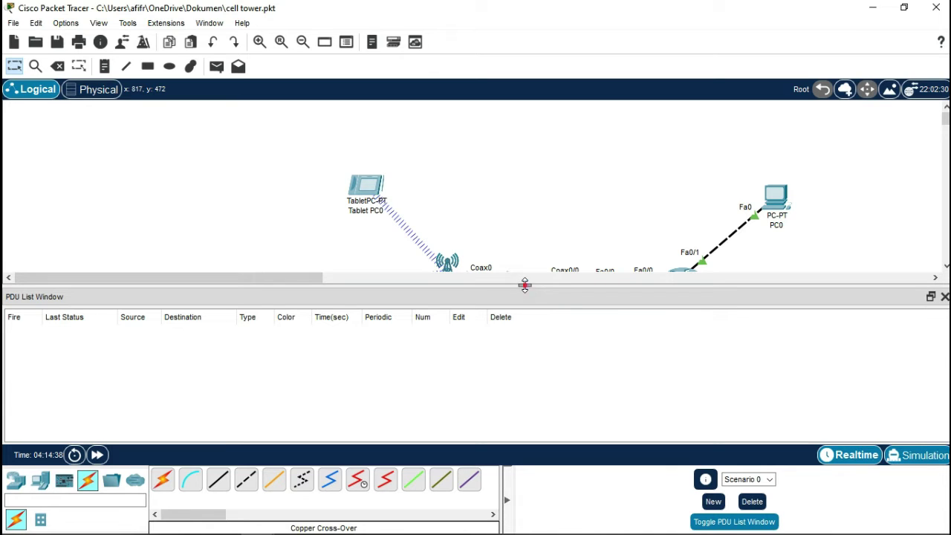
left_click_drag(525, 285, 517, 408)
- Test connectivity with simple PDUs from Server0 to Router2 and from Router2 to Server0, and clear Scenario 0's PDU list
key("p")
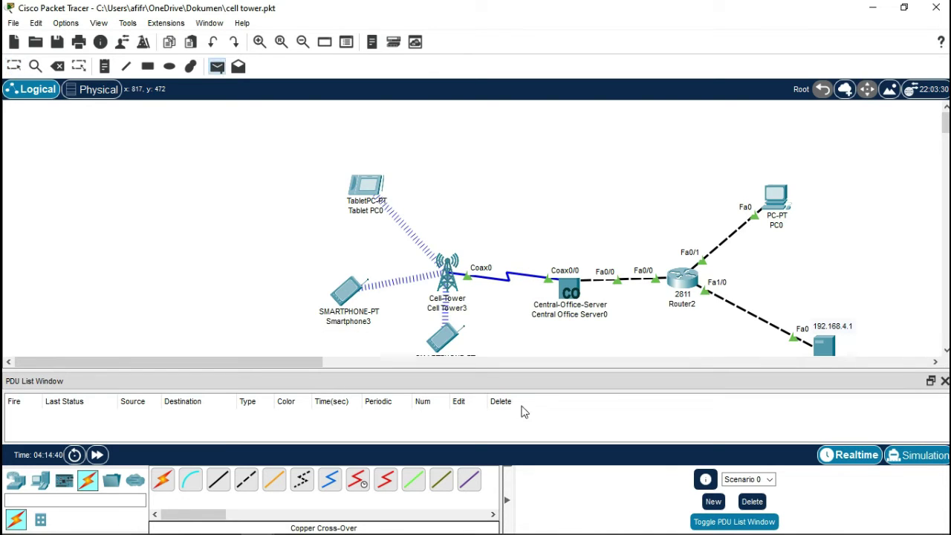
scroll(701, 314, "down", 2)
left_click(825, 281)
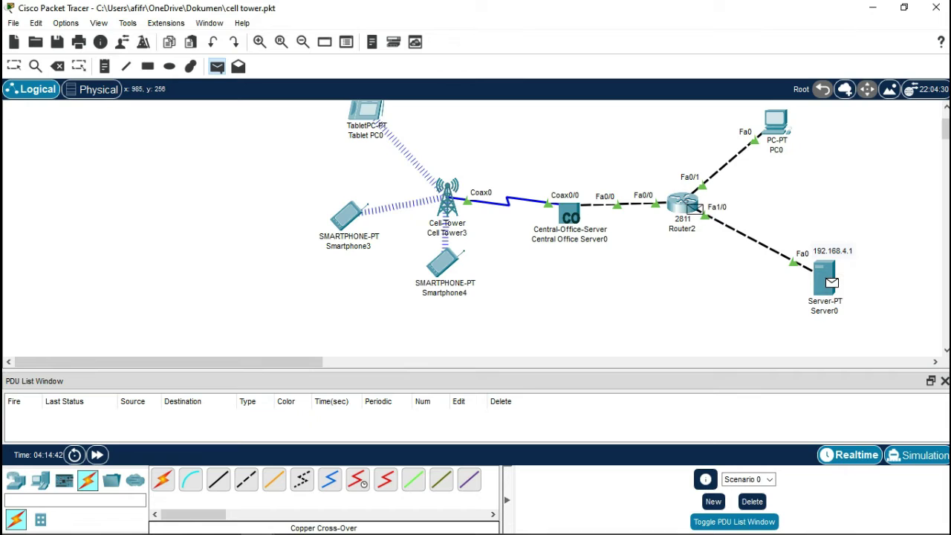
left_click(689, 205)
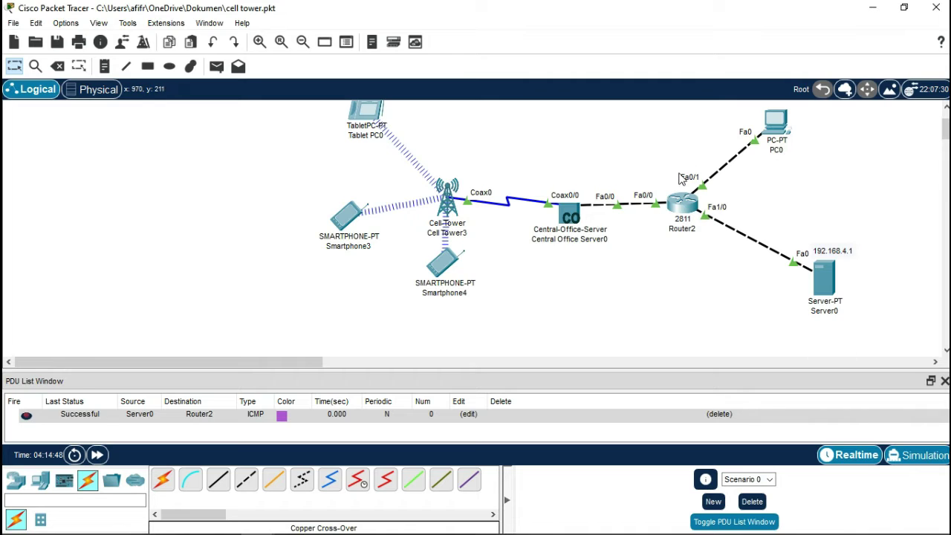
key("p")
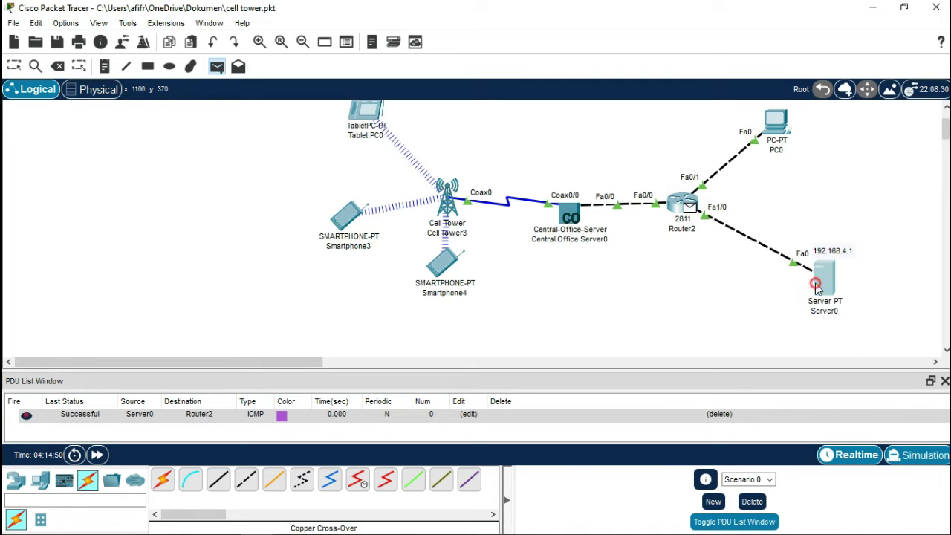
left_click(823, 278)
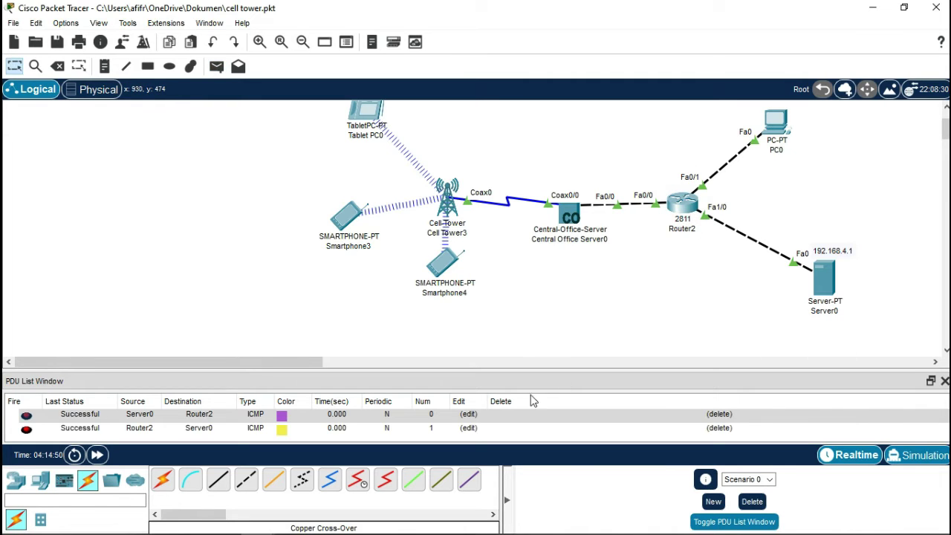
left_click(755, 502)
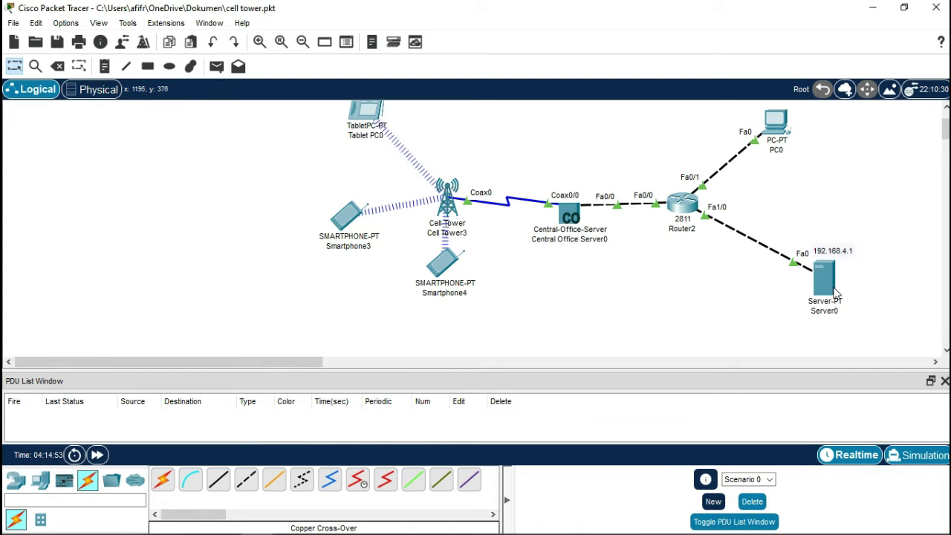
- Test connectivity between Server0 and PC0 with one simple PDU in each direction, starting from Server0
key("p")
left_click(817, 272)
left_click(786, 130)
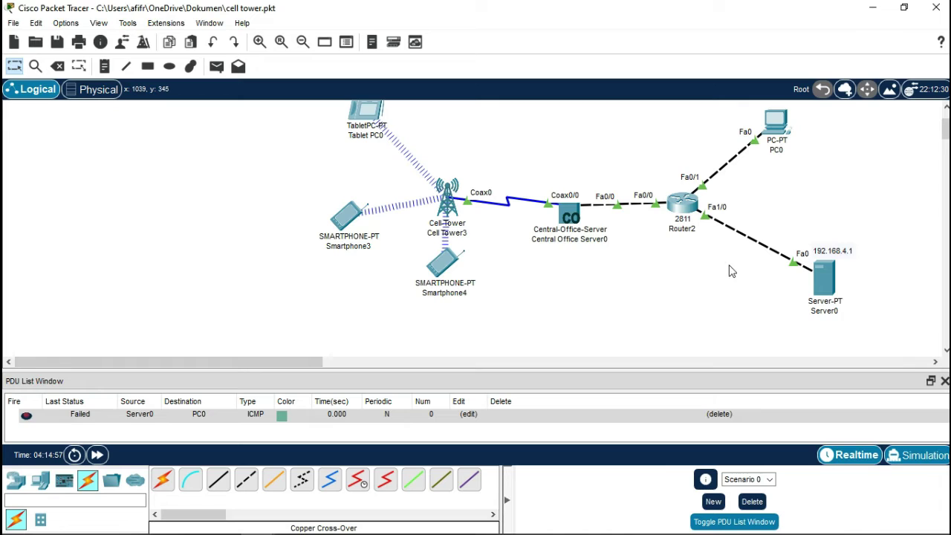
key("p")
left_click(776, 123)
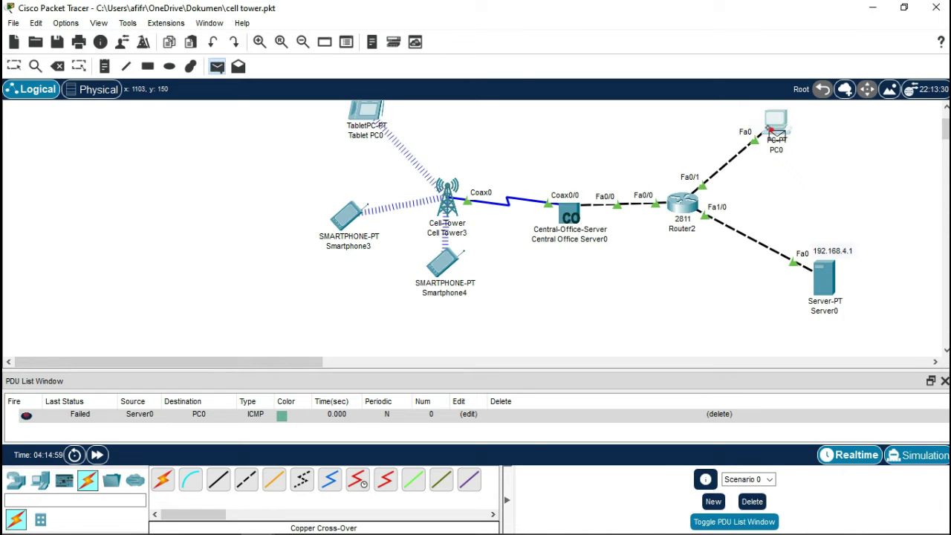
left_click(827, 280)
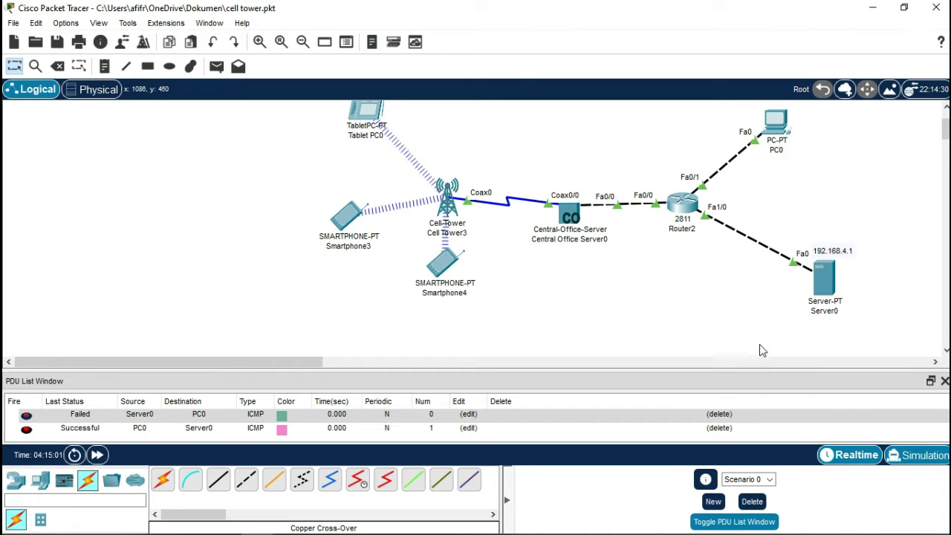
- Send another simple PDU from PC0 to Server0 and delete Scenario 0's PDUs
scroll(685, 257, "up", 1)
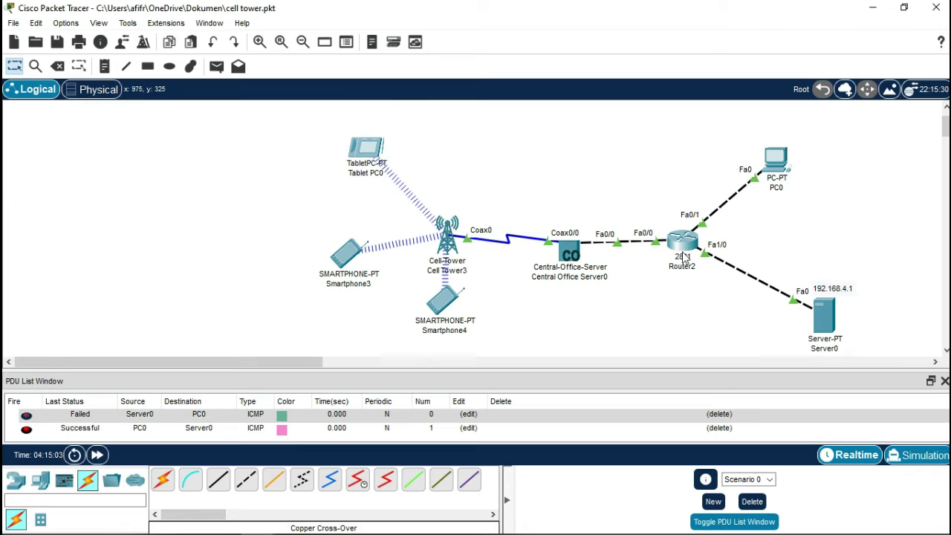
scroll(712, 266, "down", 1)
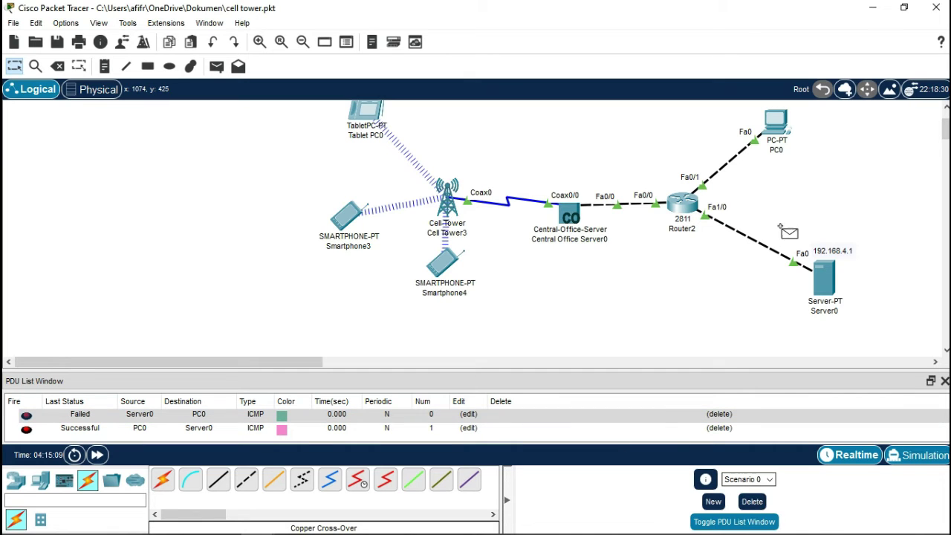
key("p")
left_click(776, 125)
left_click(825, 283)
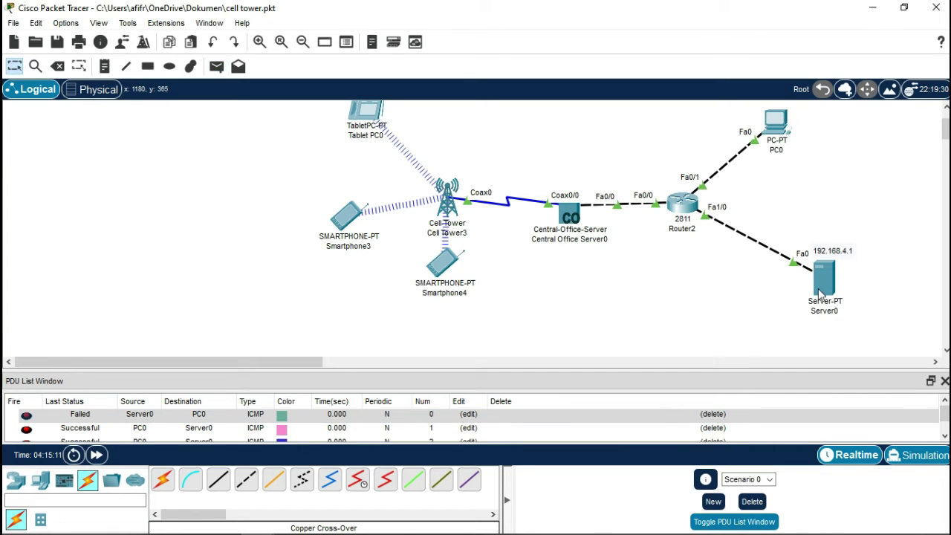
left_click(752, 501)
- Repeat the simple PDU test from Server0 to PC0 and clear the PDU list
left_click(825, 281)
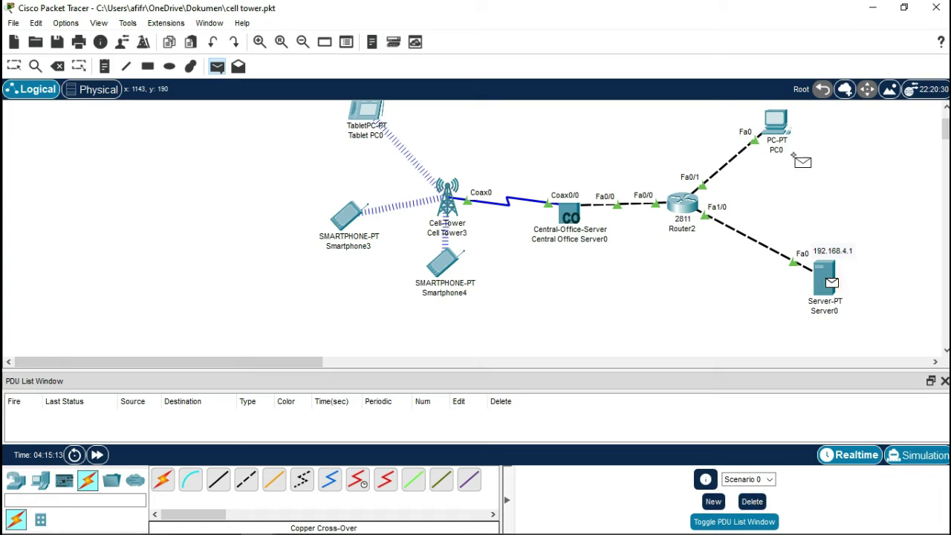
left_click(779, 124)
key("Escape")
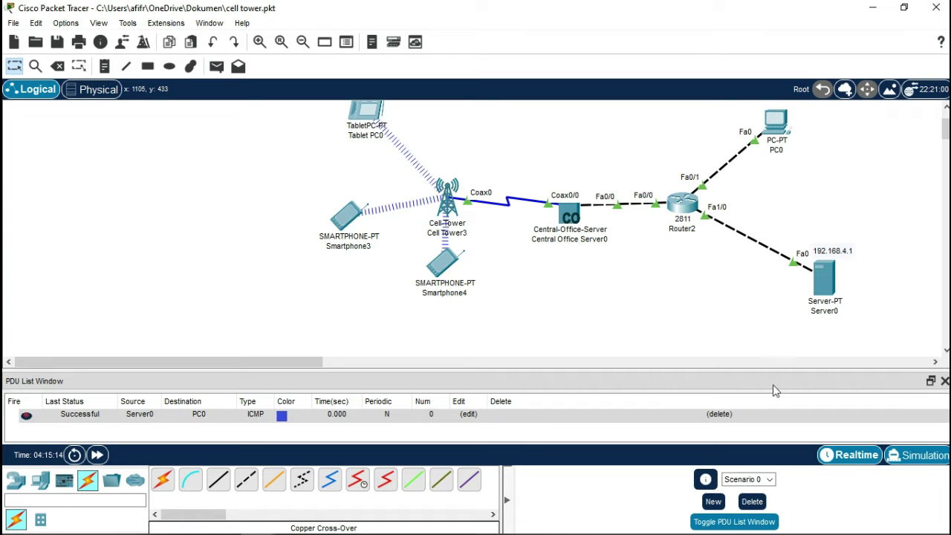
left_click(753, 504)
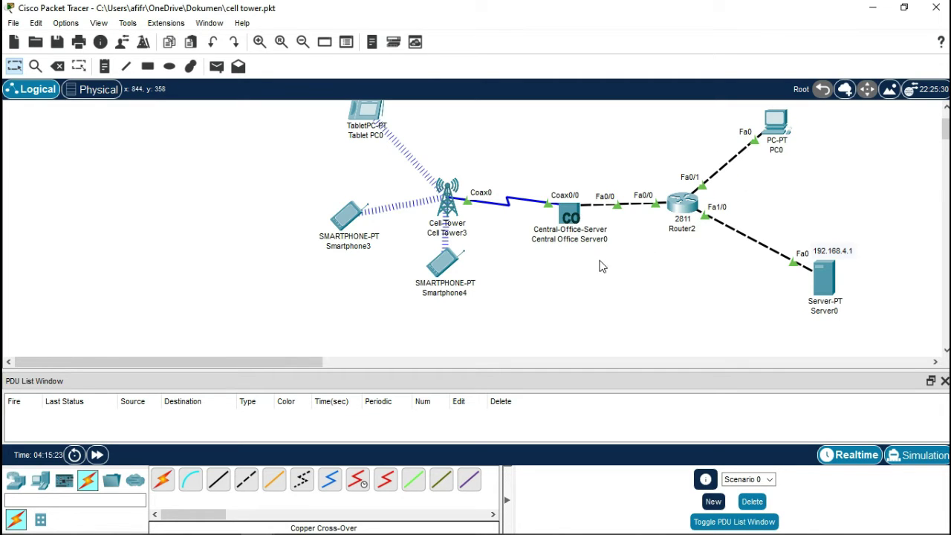
- Review the static routes in Router2's configuration and close the router's window
left_click(683, 202)
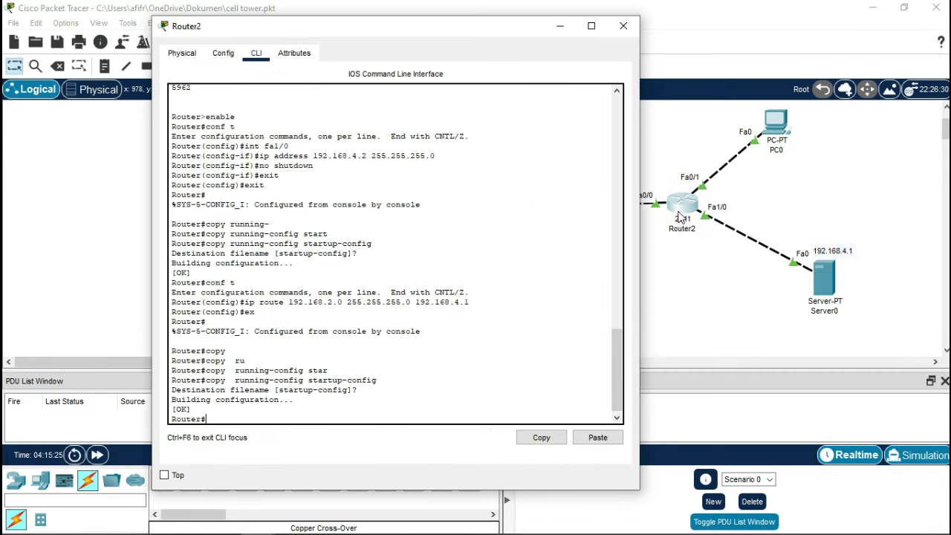
left_click(222, 53)
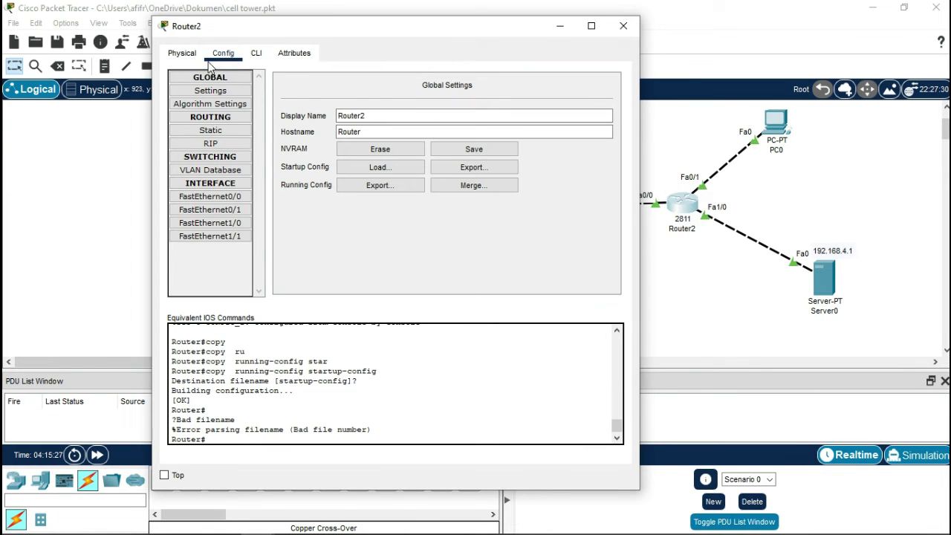
left_click(210, 130)
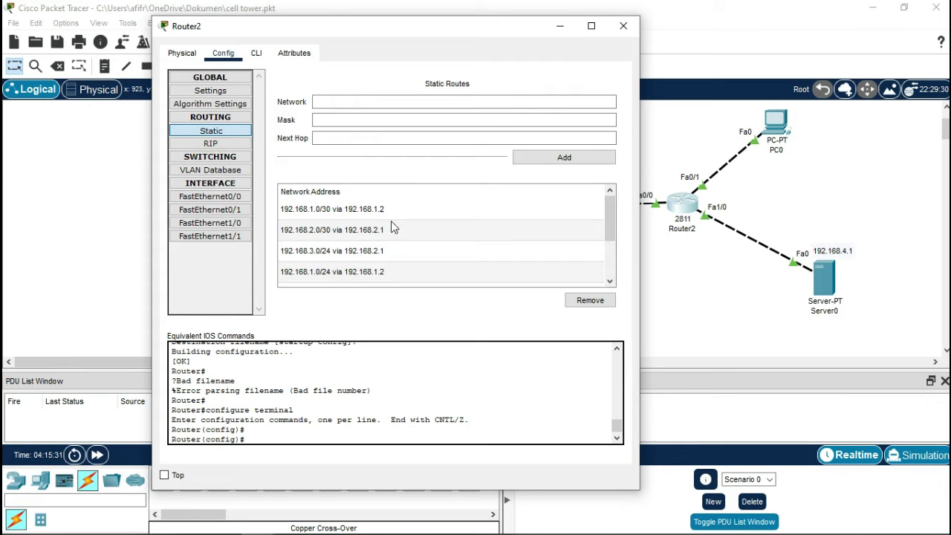
left_click(623, 25)
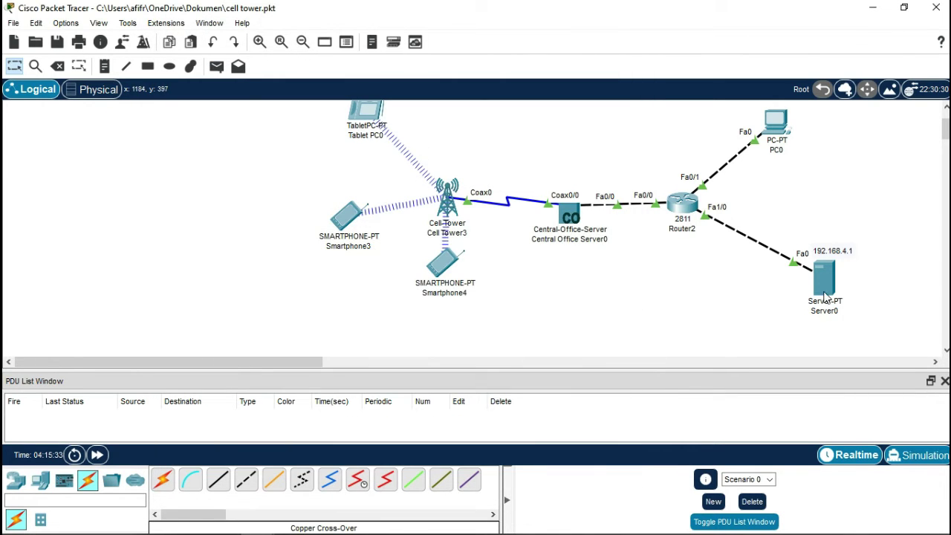
- Test connectivity with simple PDUs from Server0 to Central Office Server0 and in the reverse direction, and delete the scenario's PDUs
left_click(825, 274)
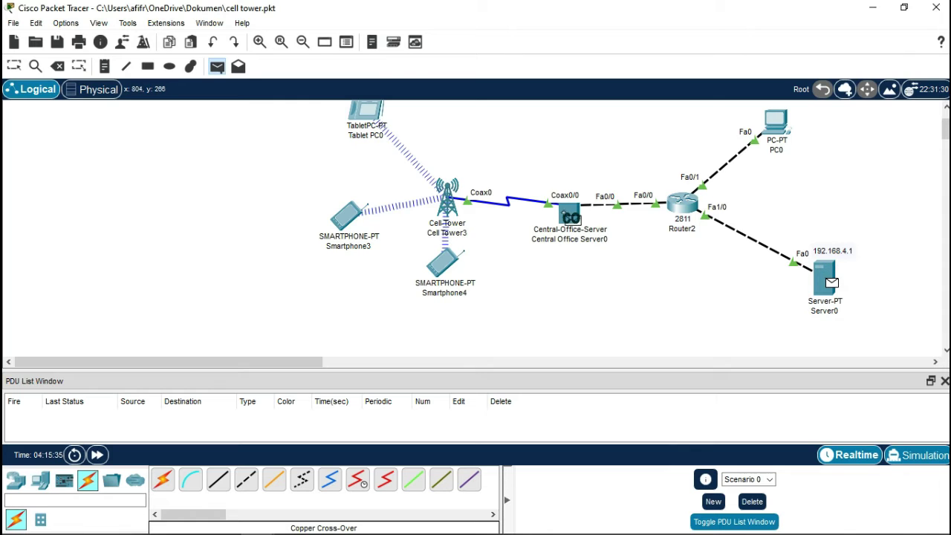
left_click(570, 216)
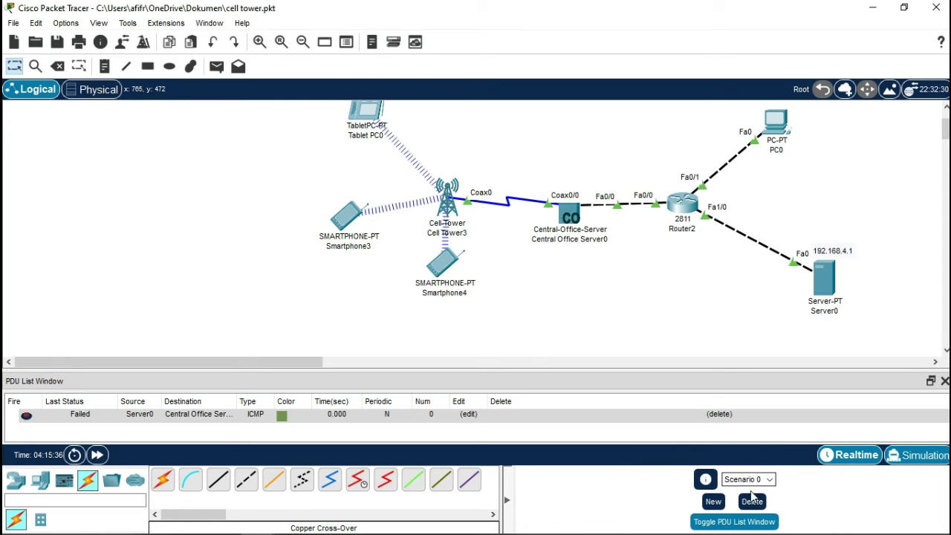
left_click(576, 223)
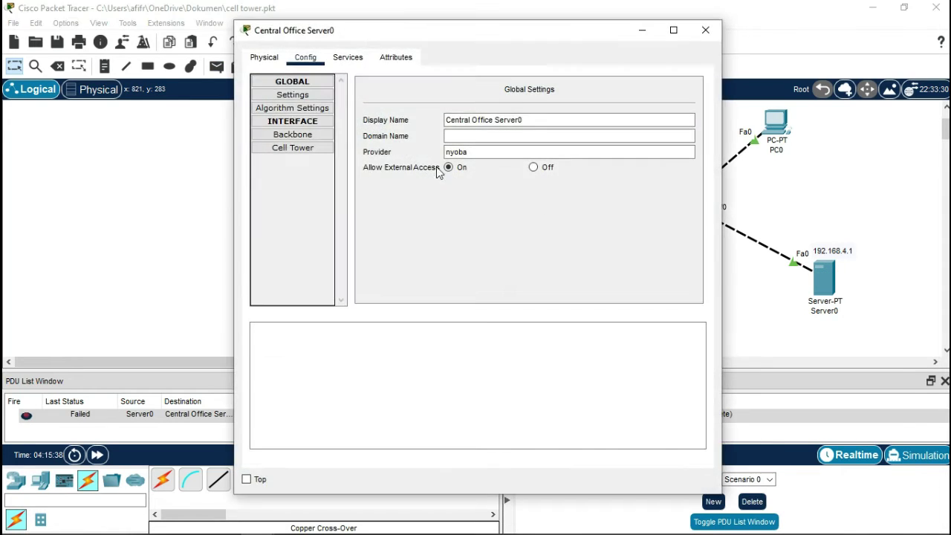
left_click(705, 30)
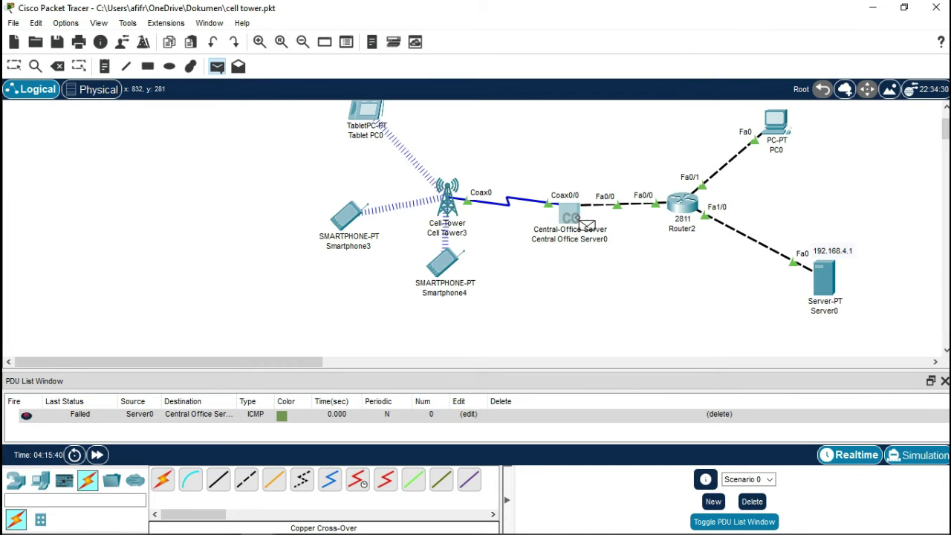
left_click(831, 285)
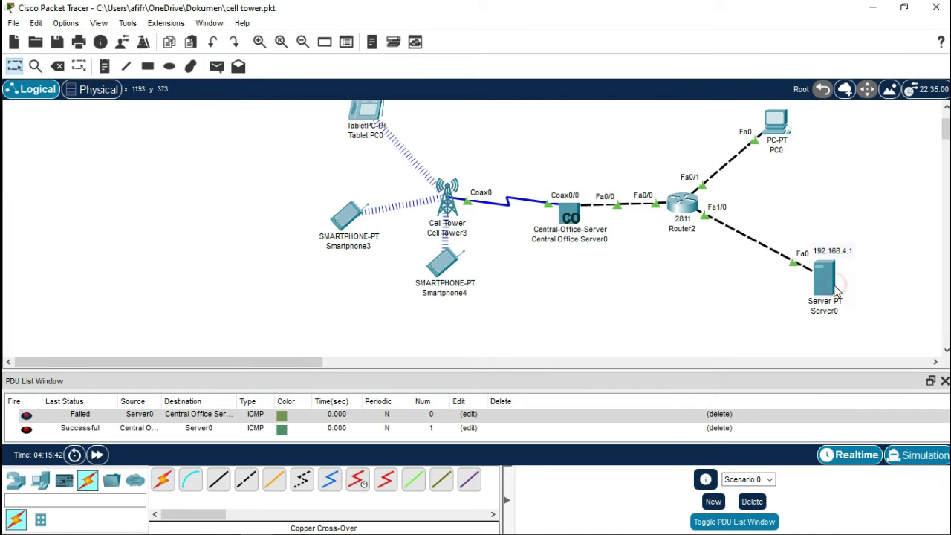
mouse_move(757, 518)
left_click(753, 500)
- Resend a simple PDU from Server0 to Central Office Server0 and clear the PDU list
key("p")
left_click(827, 281)
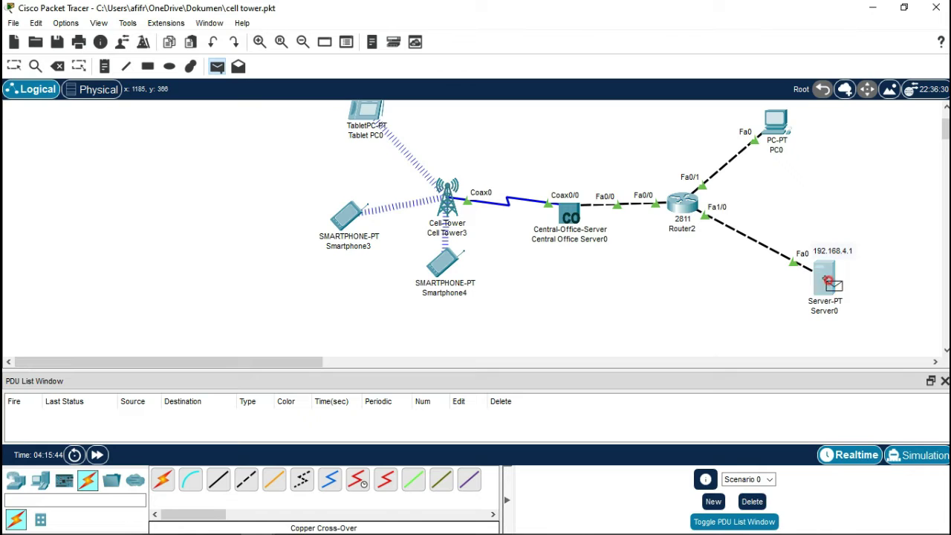
left_click(572, 214)
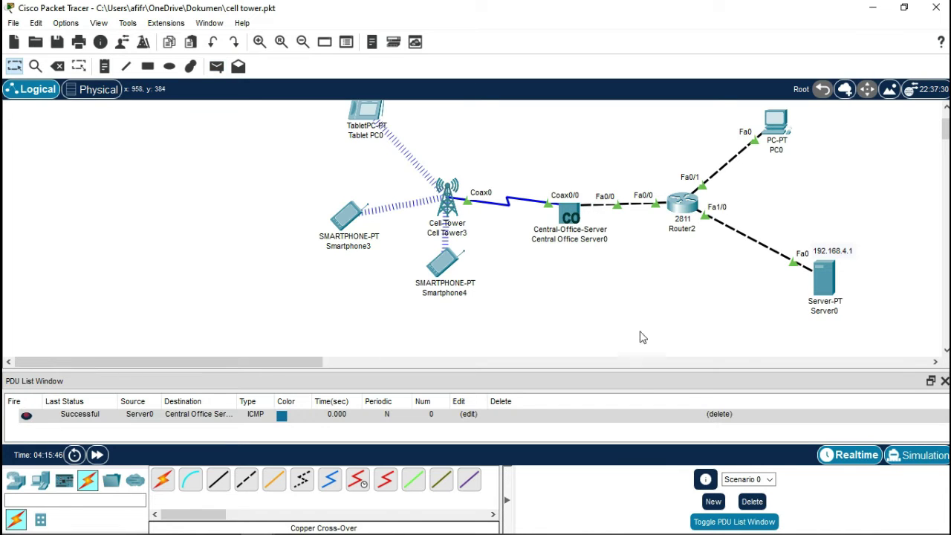
left_click(753, 501)
- Rearrange the topology by moving Router2 slightly down, PC0 slightly down, and Server0 closer to Router2
left_click_drag(698, 213, 684, 229)
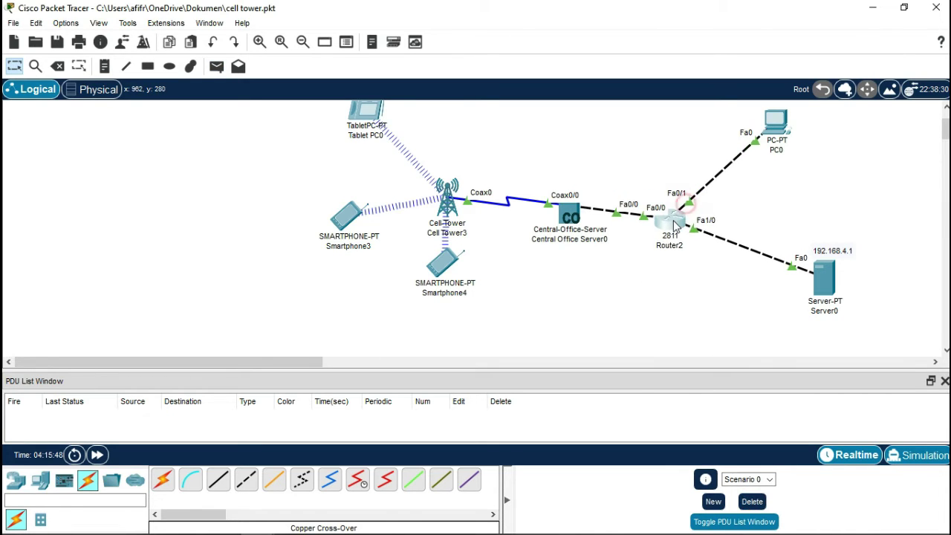
left_click_drag(786, 118, 778, 147)
left_click_drag(823, 276, 764, 275)
- Move the 192.168.4.1 address label so it sits directly beside Server0
double_click(833, 250)
key("Delete")
left_click(842, 298)
key("ctrl+z")
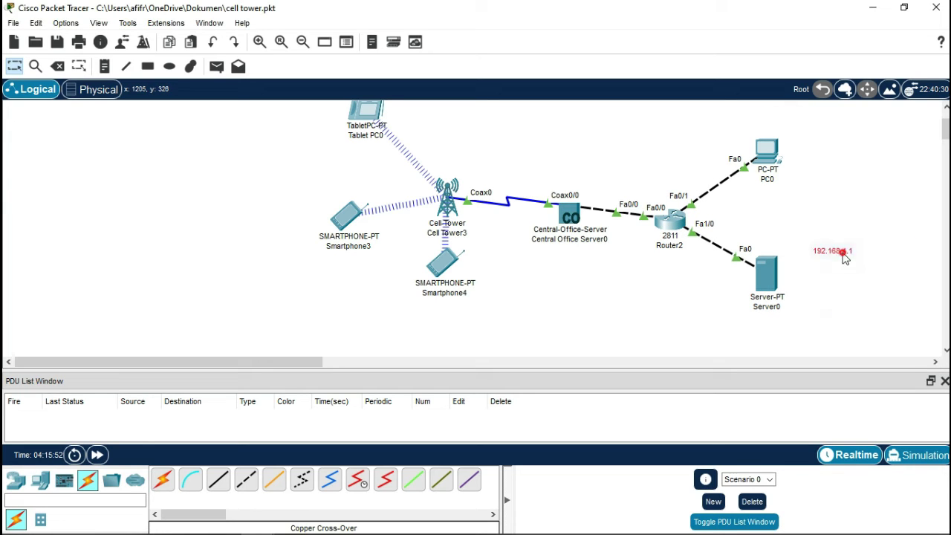
left_click_drag(840, 254, 822, 275)
left_click(833, 238)
- Add the text notes "kantor 1" above PC0 and "kantor 2" above Server0
scroll(449, 179, "up", 1)
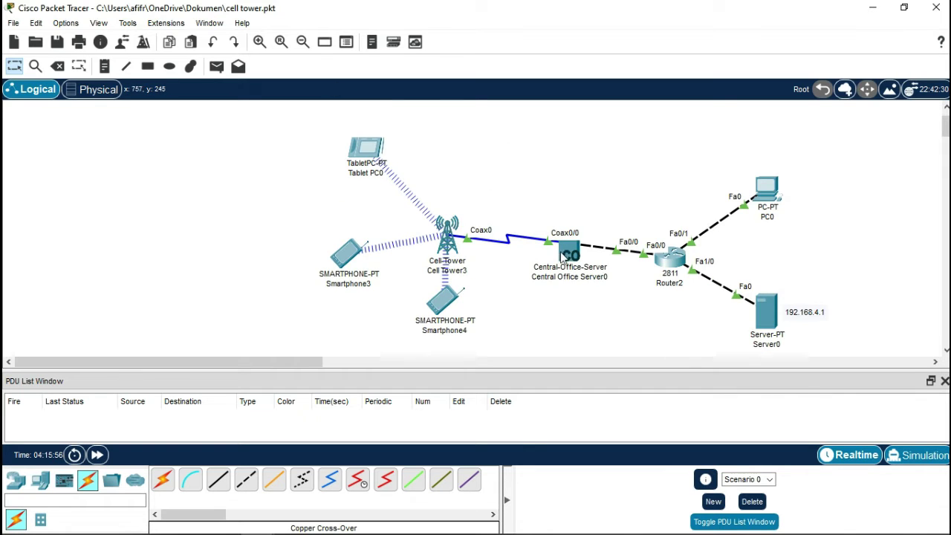
scroll(580, 245, "down", 1)
scroll(631, 264, "up", 1)
left_click(104, 66)
left_click(758, 162)
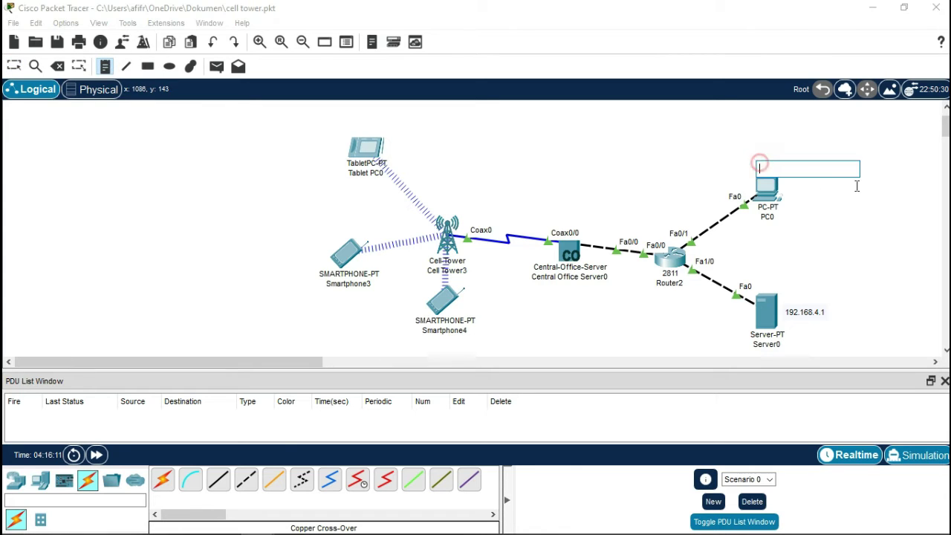
type("kat")
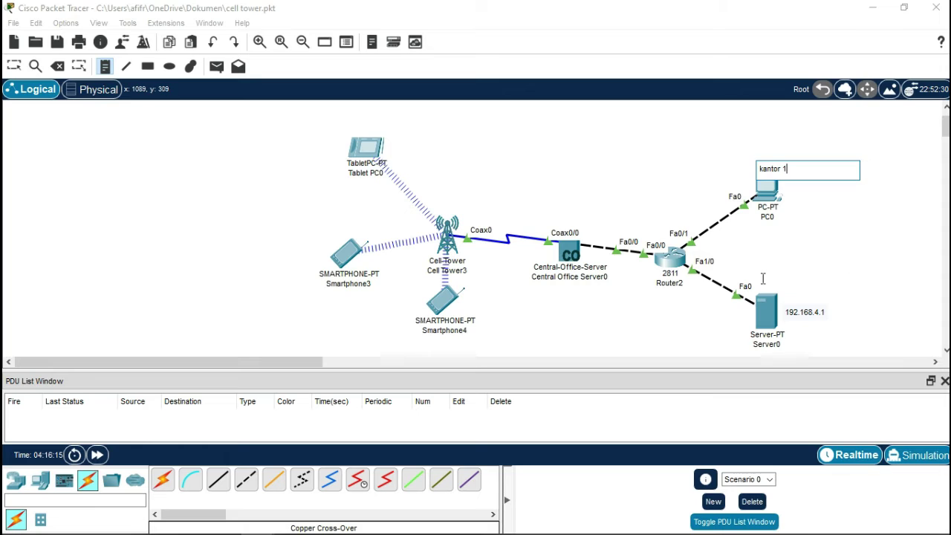
left_click(818, 281)
type("kantor 2")
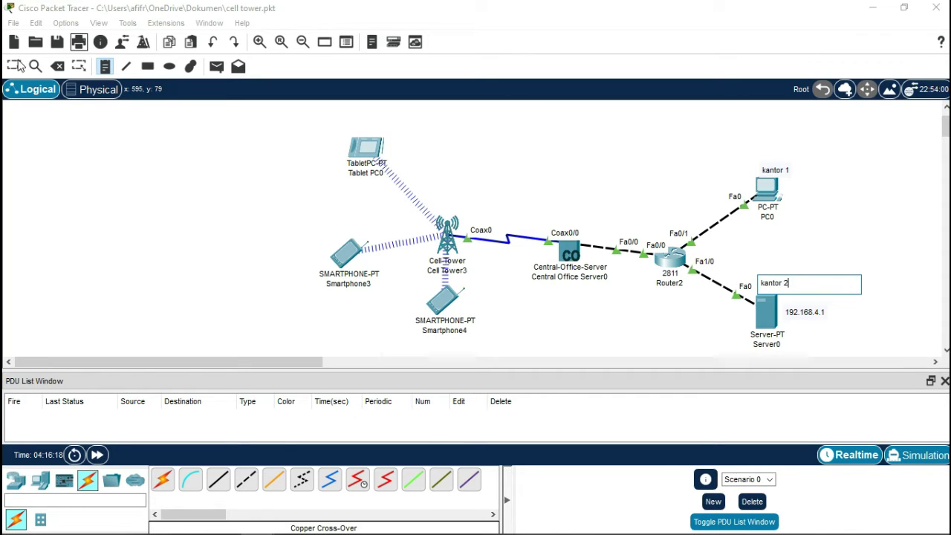
- Shift the "kantor 1" and "kantor 2" notes slightly upward above their devices
left_click(13, 66)
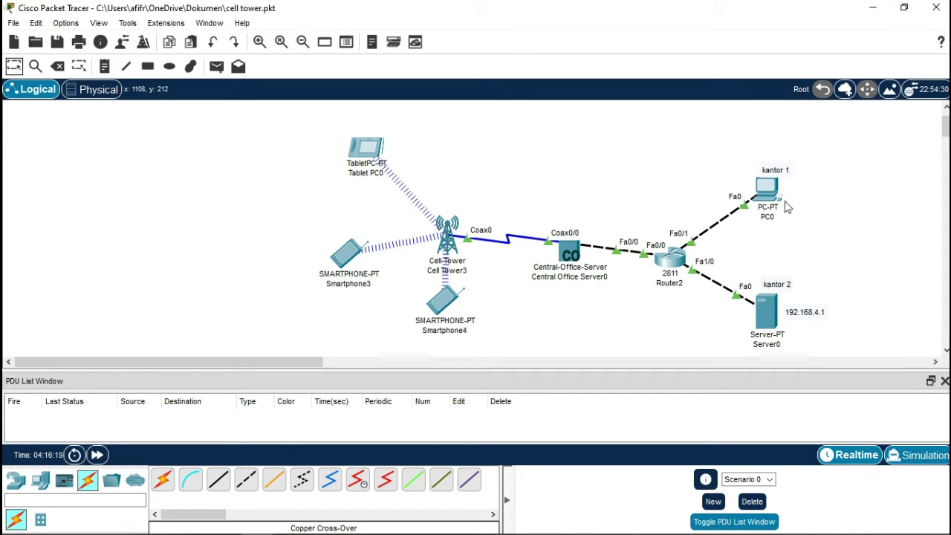
left_click_drag(791, 180, 785, 173)
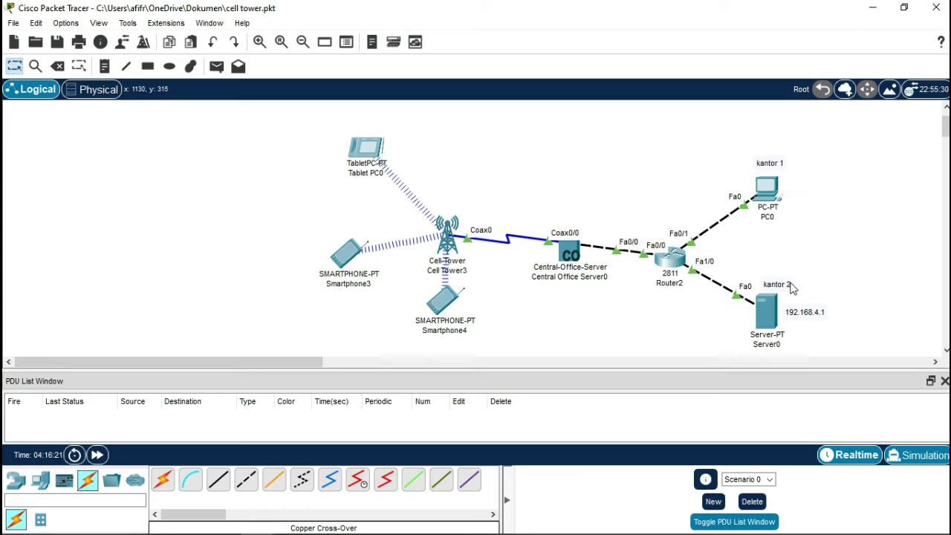
mouse_move(793, 288)
left_mouse_down()
mouse_move(780, 281)
mouse_move(793, 286)
left_mouse_up()
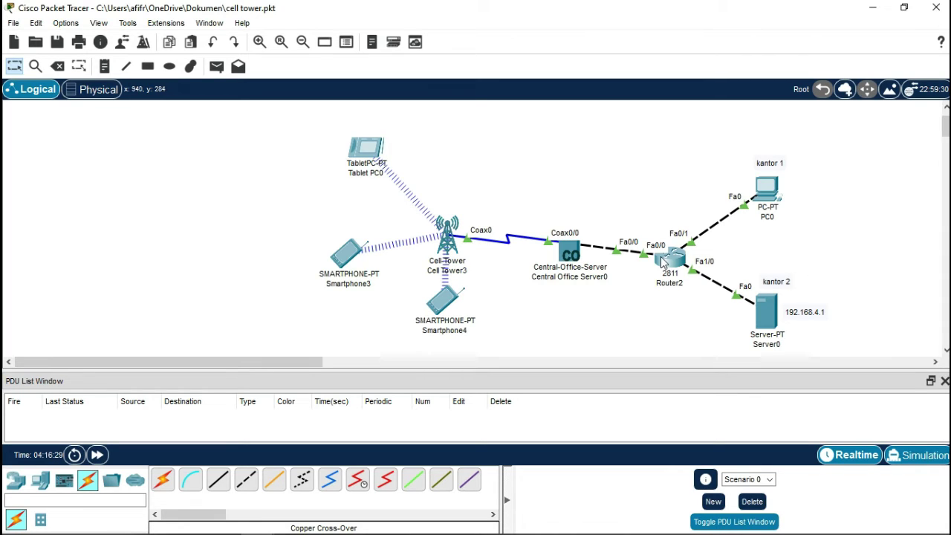
- Delete Router2 from the topology together with its links to the central office server, PC0 and Server0
left_click_drag(671, 261, 663, 255)
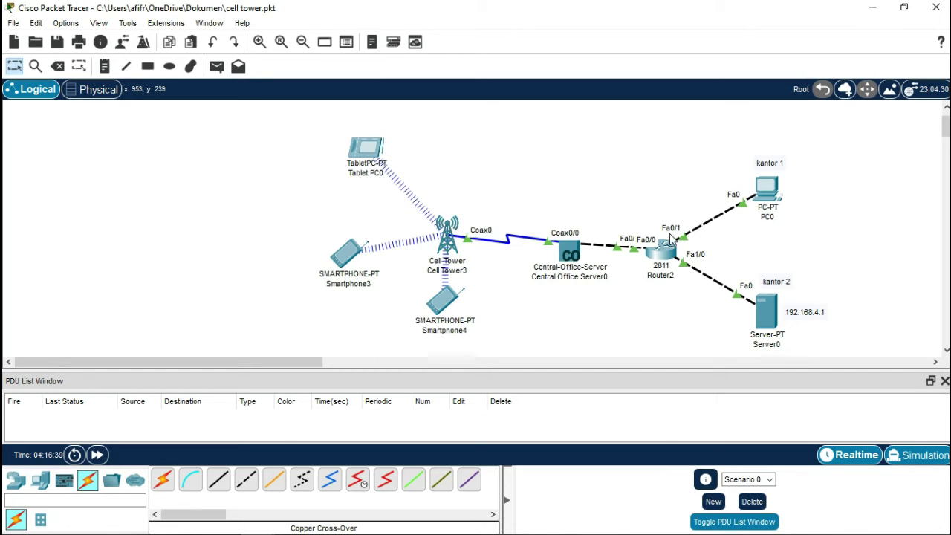
left_click(14, 481)
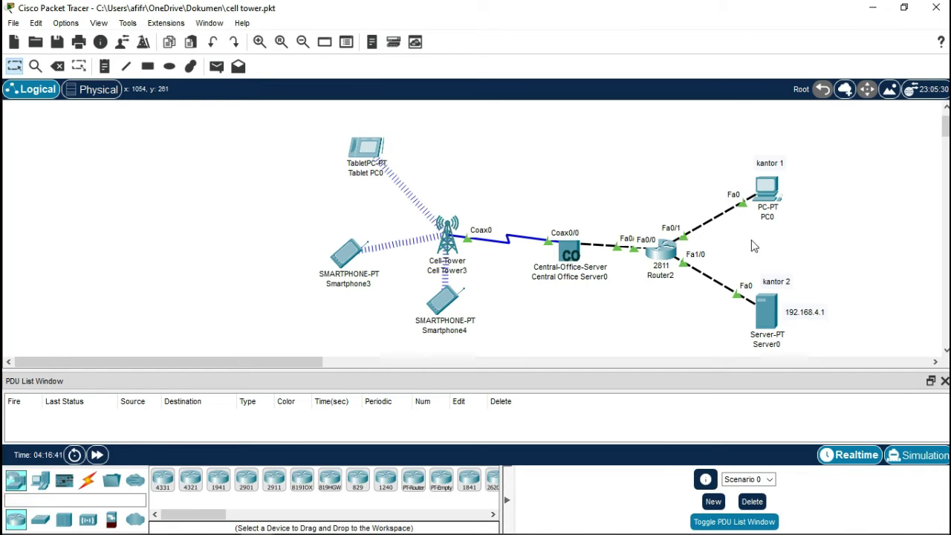
left_click(57, 66)
left_click(661, 260)
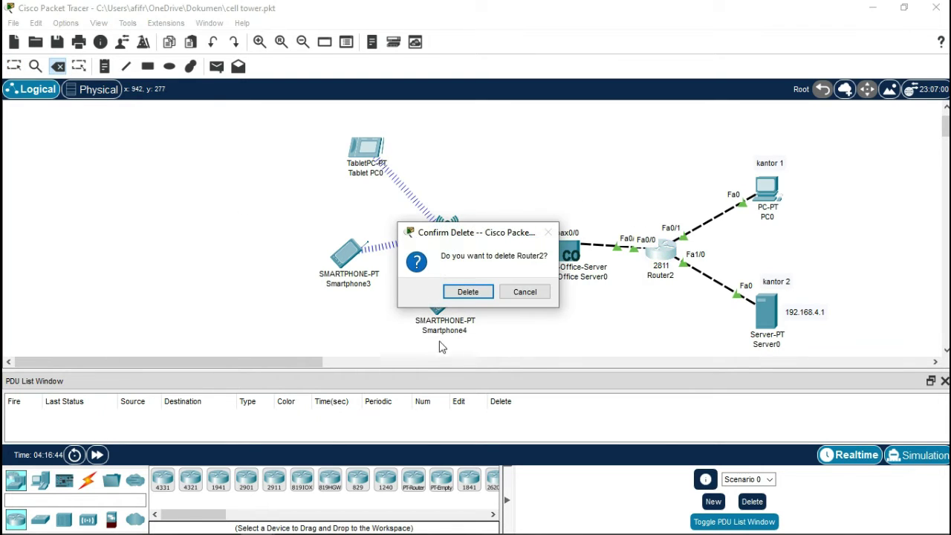
left_click(470, 293)
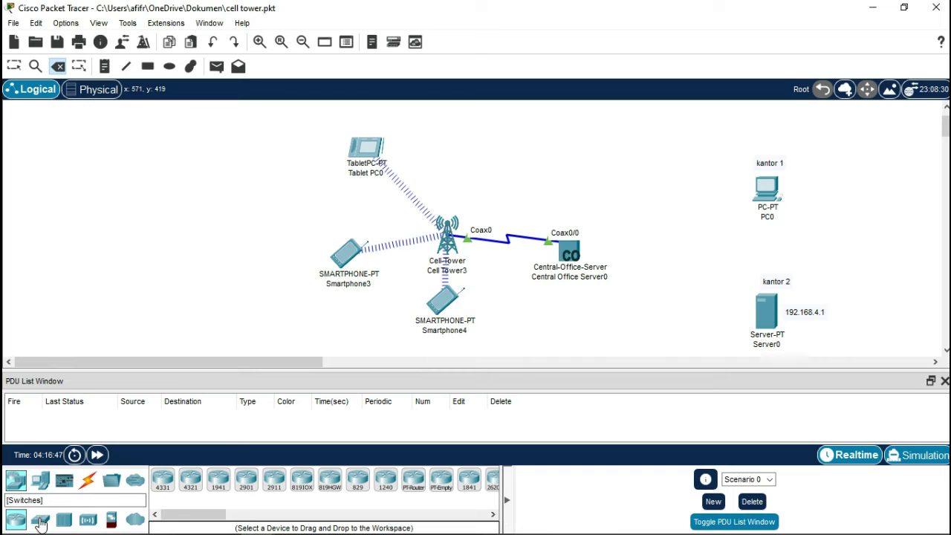
- Place a 2960 switch between Central Office Server0 and the two office devices
left_click(40, 520)
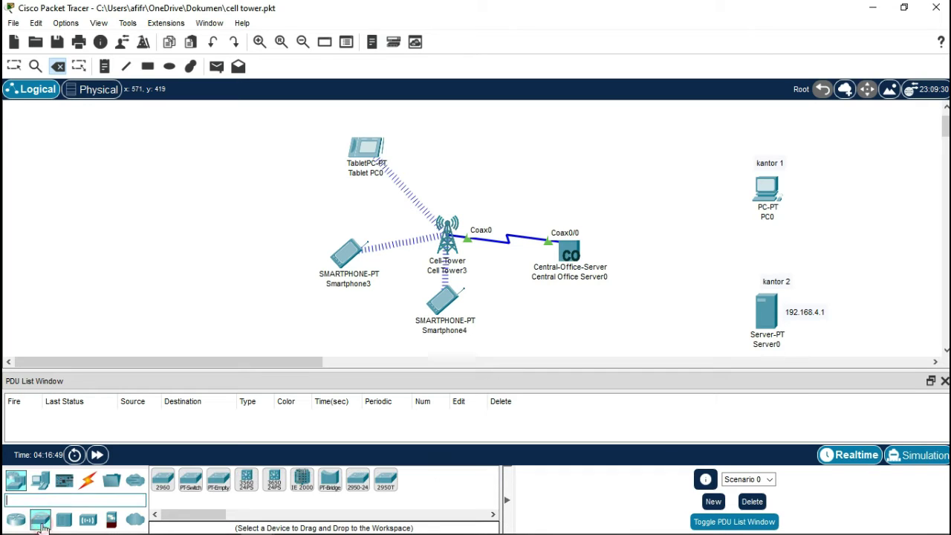
left_click(163, 483)
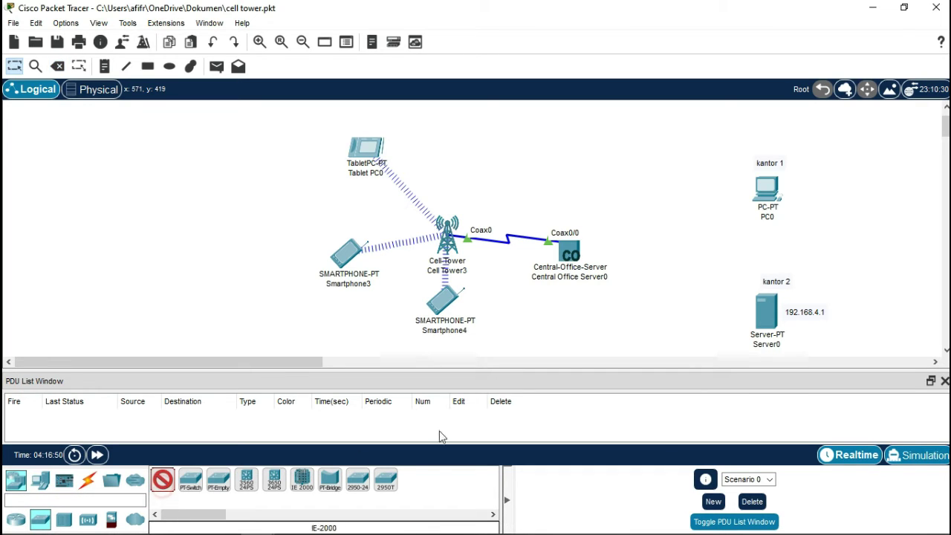
left_click(666, 250)
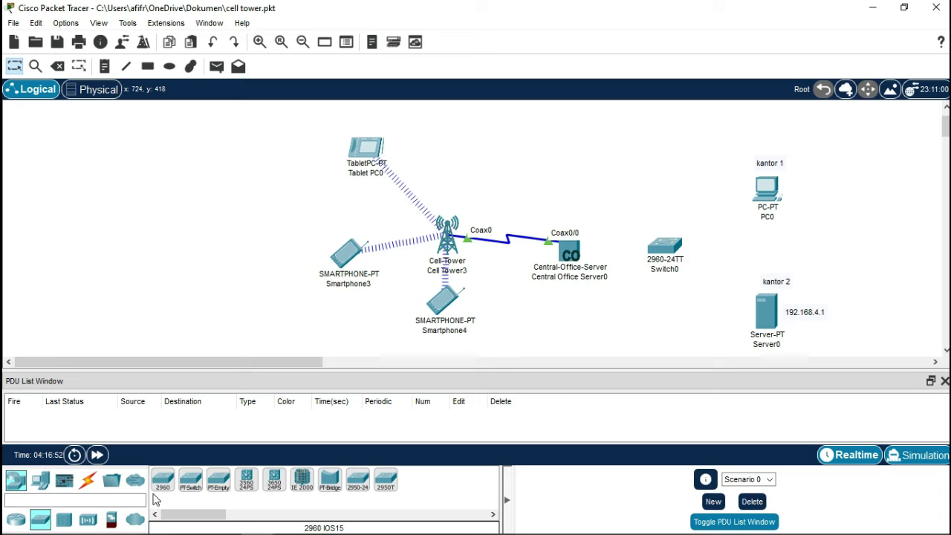
- Connect the Backbone port of Central Office Server0 to FastEthernet0/1 on the switch with a copper cross-over cable, and shift the switch toward the office devices
left_click(88, 479)
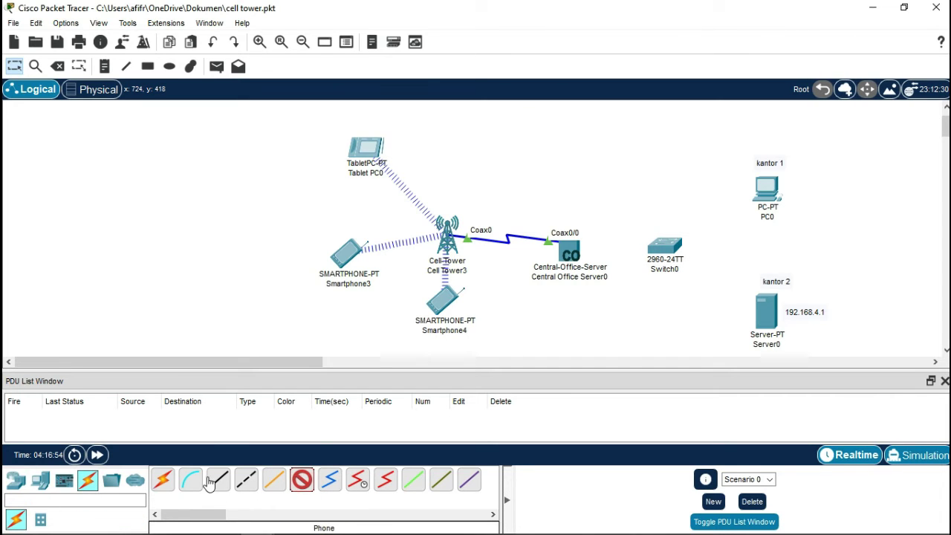
left_click(246, 480)
left_click(562, 243)
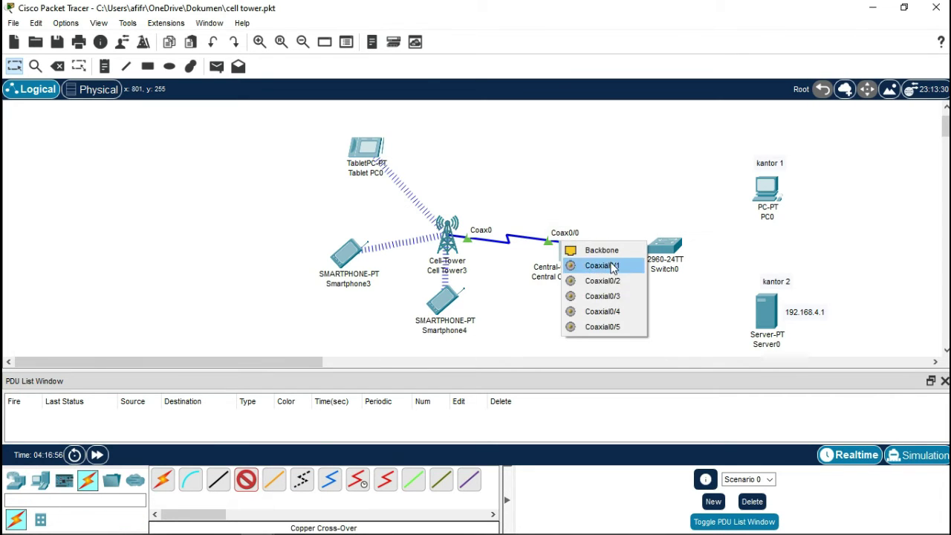
left_click(583, 251)
left_click(664, 246)
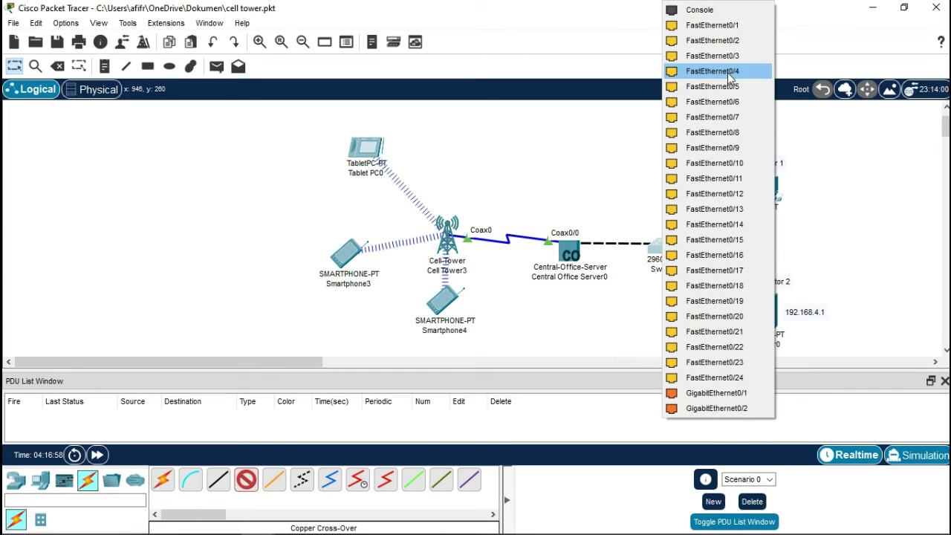
left_click(724, 25)
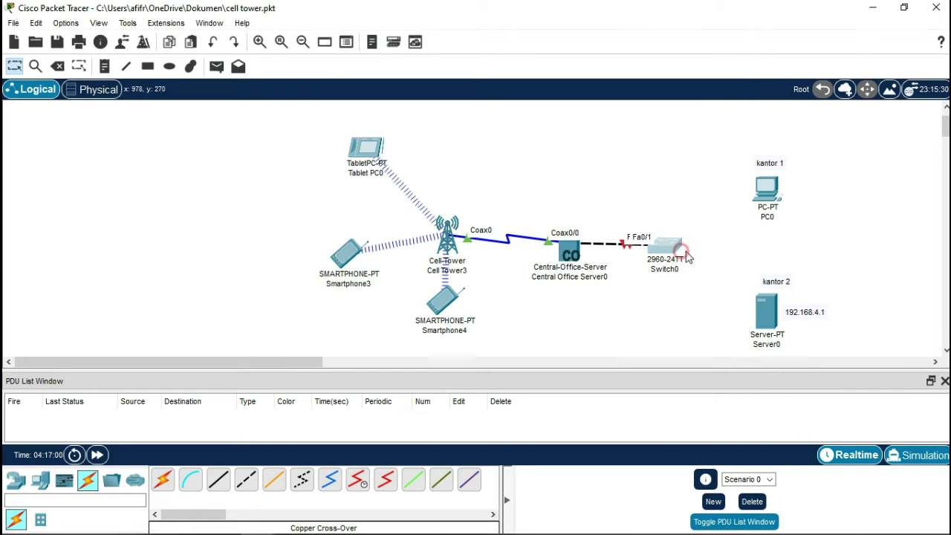
left_click_drag(678, 249, 703, 248)
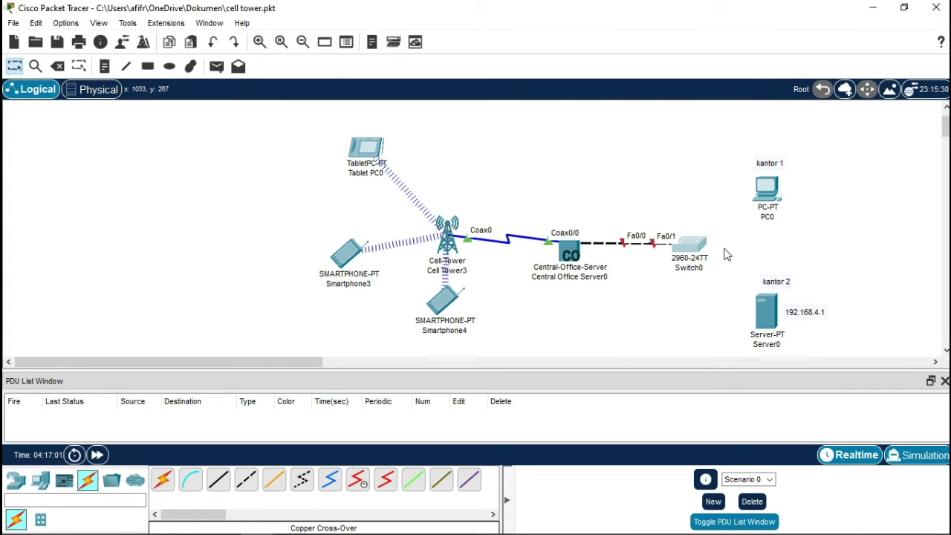
- Connect PC0's FastEthernet0 port to FastEthernet0/2 on Switch0 with a copper cross-over cable
left_click(246, 480)
left_click(777, 192)
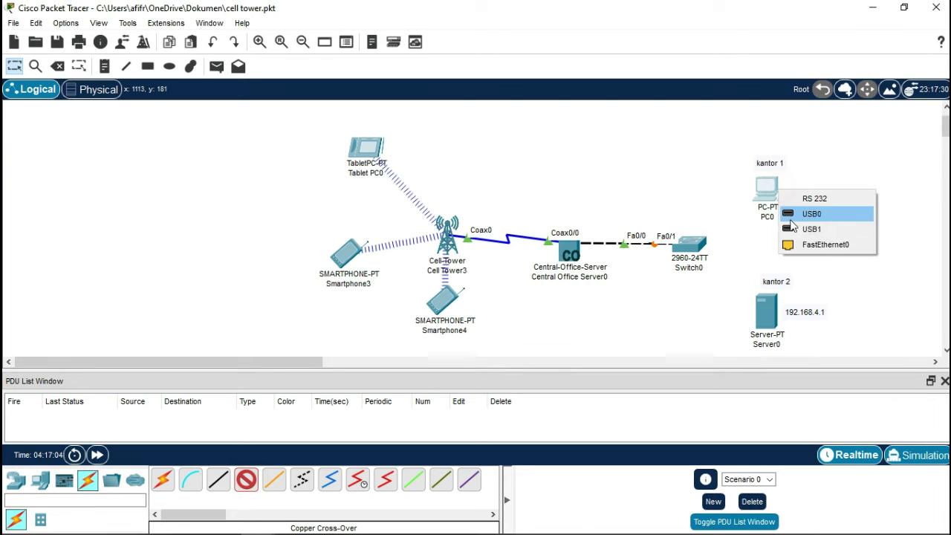
left_click(815, 245)
left_click(690, 243)
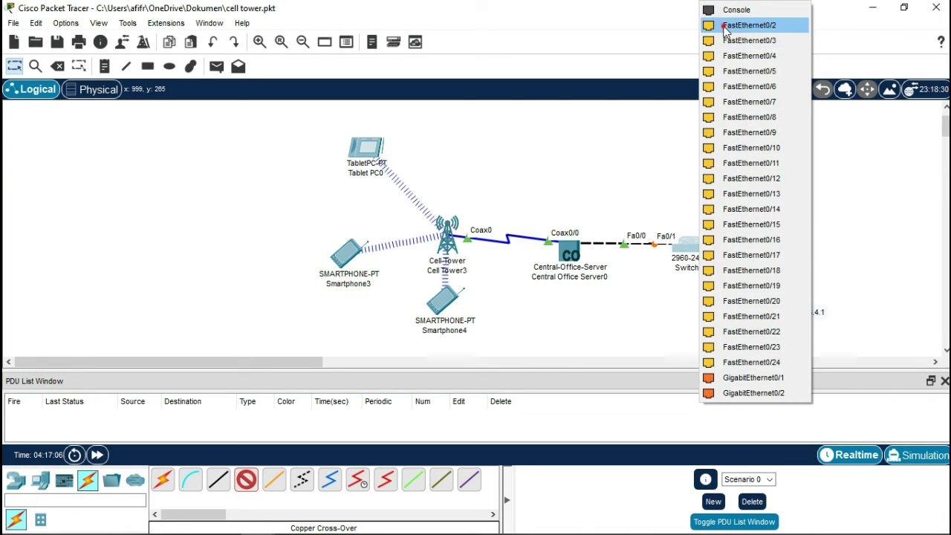
left_click(736, 25)
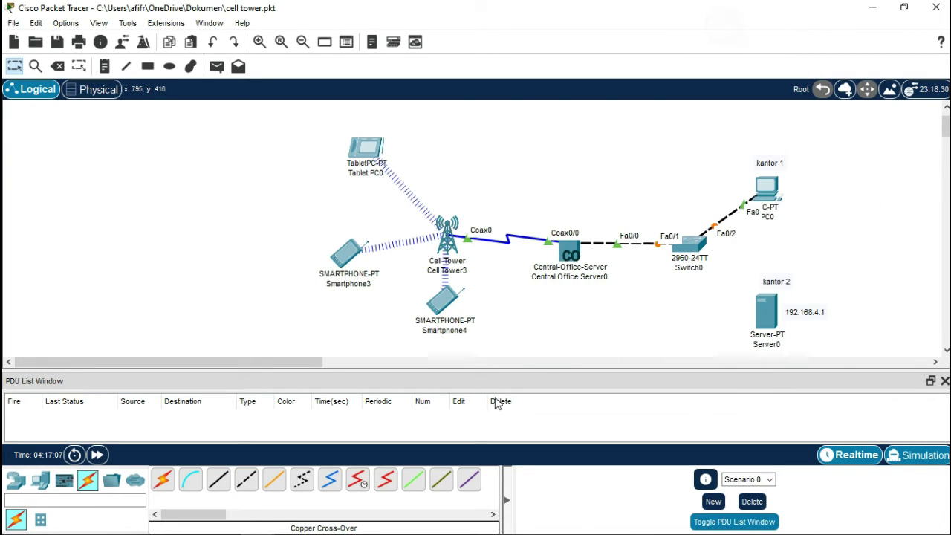
- Cable Server0's FastEthernet0 port to FastEthernet0/3 on Switch0 with a copper cross-over, and nudge Server0 slightly
left_click(777, 316)
left_click(814, 319)
left_click(699, 246)
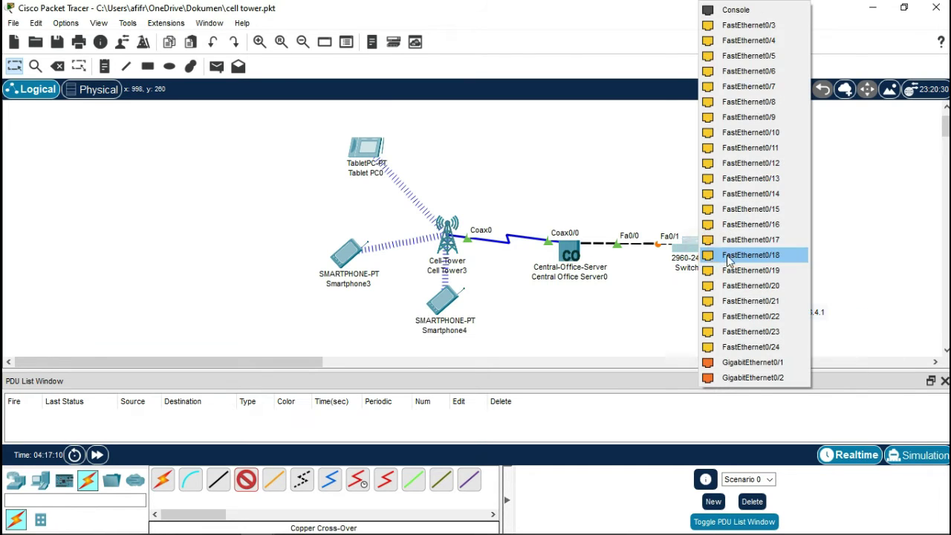
left_click(755, 24)
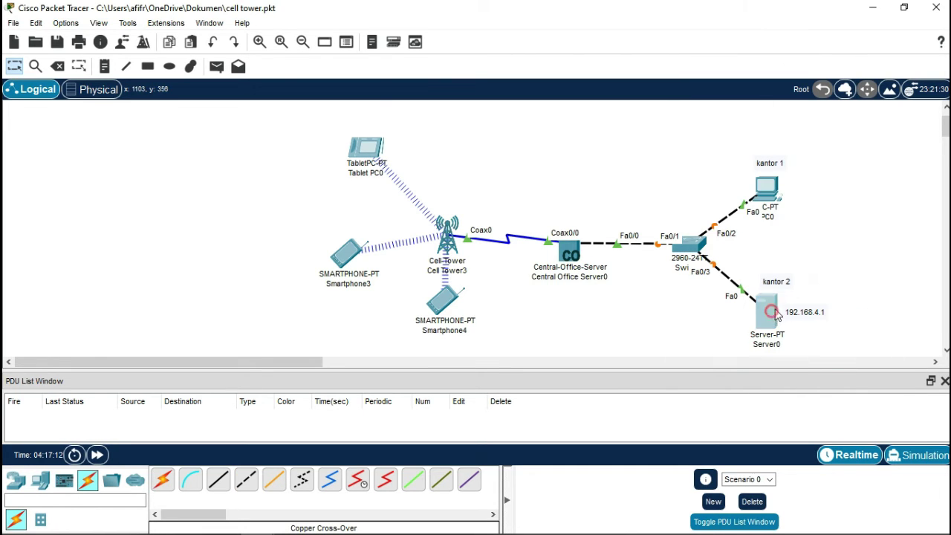
left_click_drag(766, 311, 771, 307)
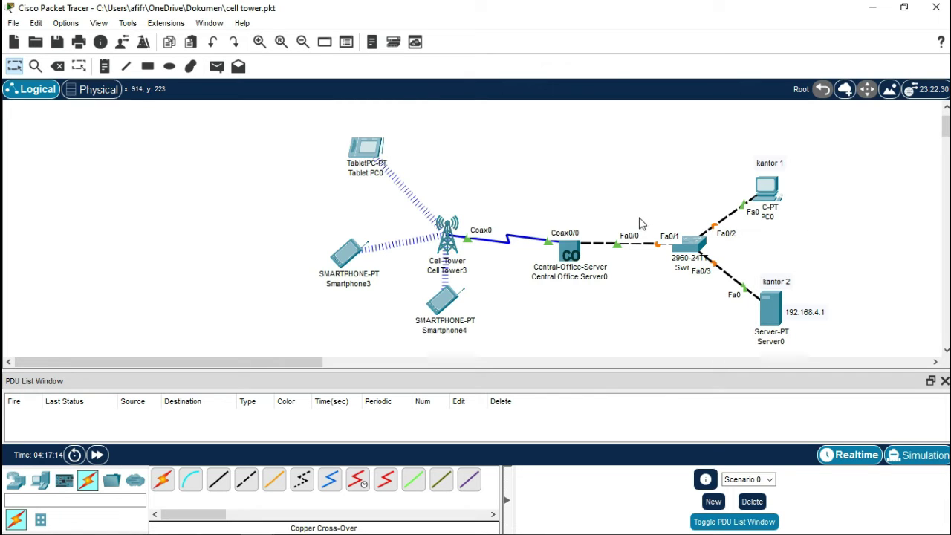
- Test connectivity by sending a simple PDU from Server0 to PC0
key("p")
left_click(771, 311)
left_click(767, 187)
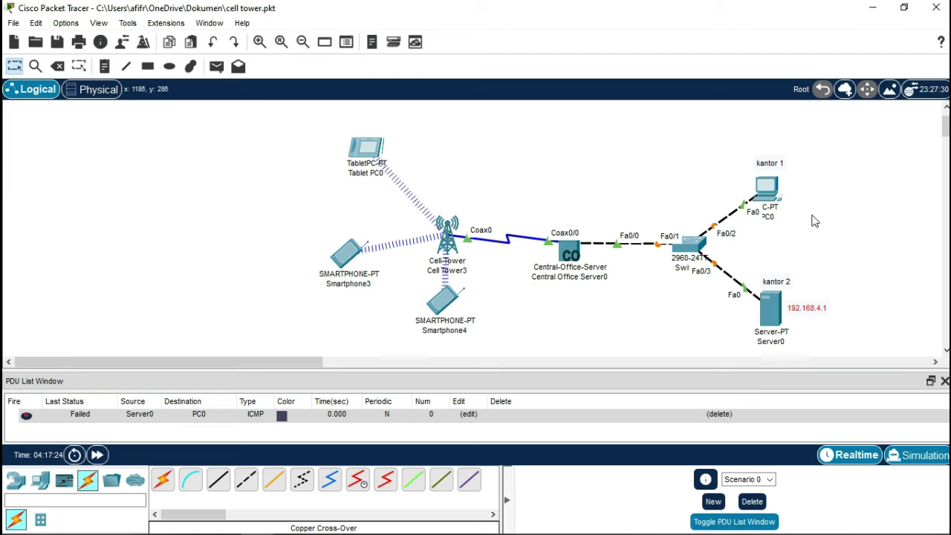
- Move PC0 slightly closer to the switch and check its static IPv4 configuration
left_click_drag(772, 186, 762, 192)
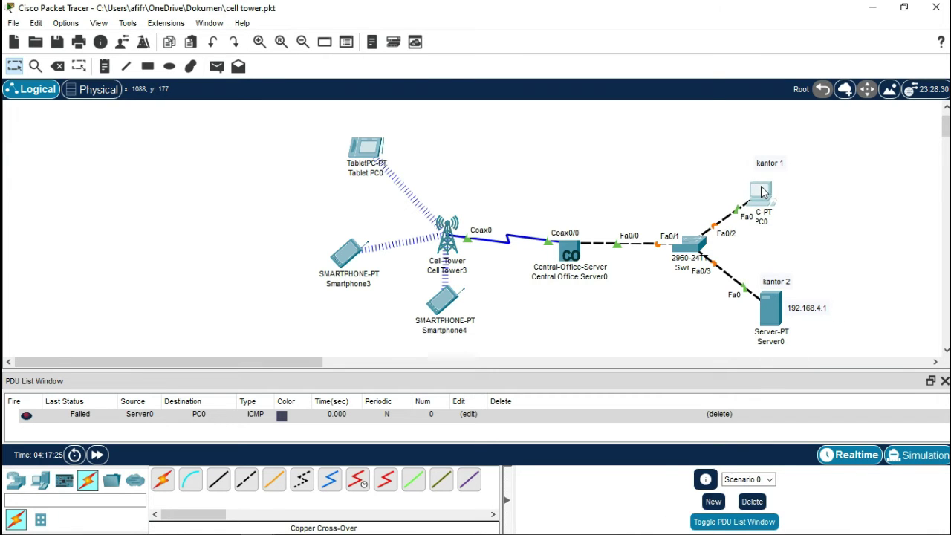
left_click(762, 192)
left_click(294, 113)
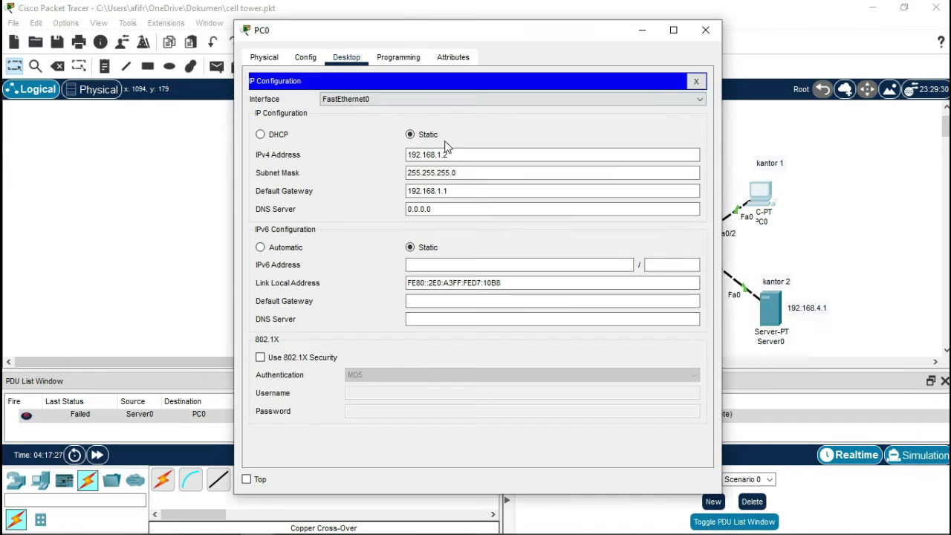
left_click(427, 154)
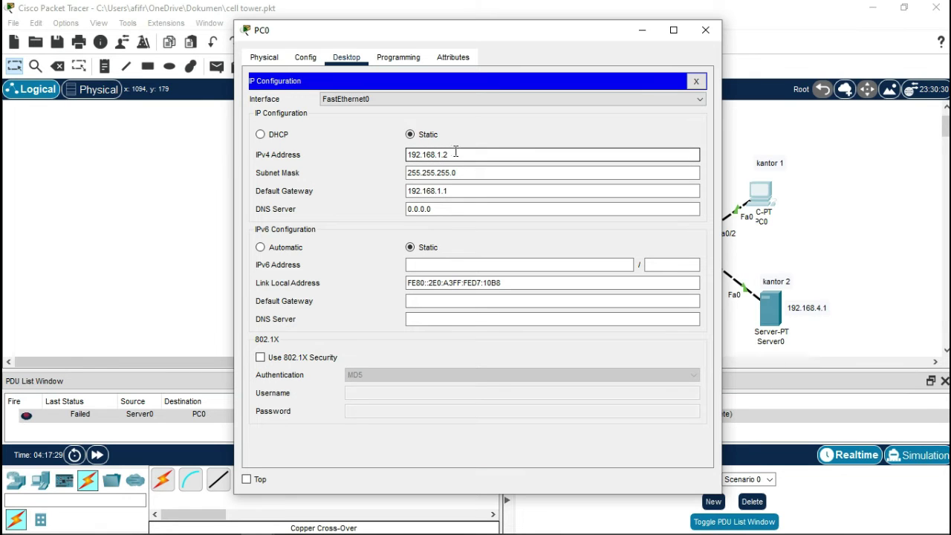
left_click(696, 81)
left_click(705, 29)
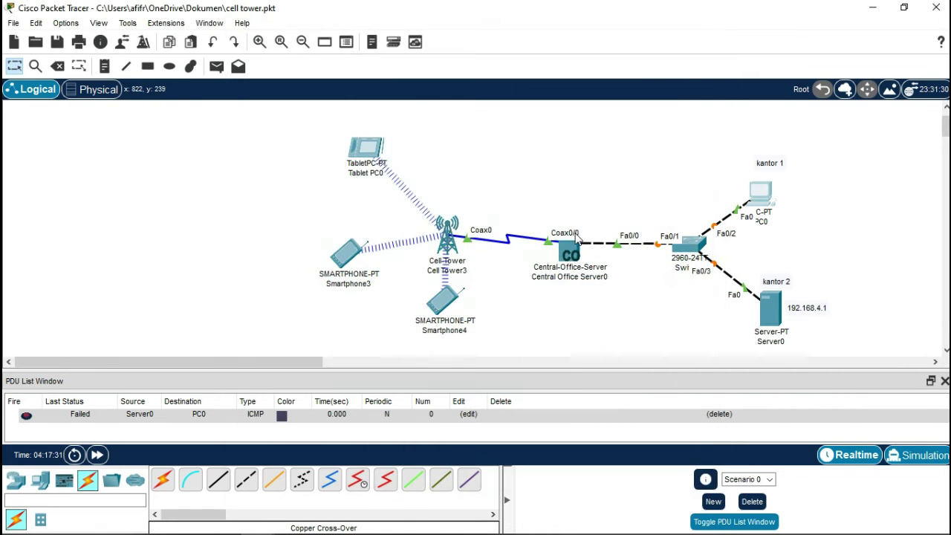
- Review the Backbone IP settings of Central Office Server0
left_click(569, 253)
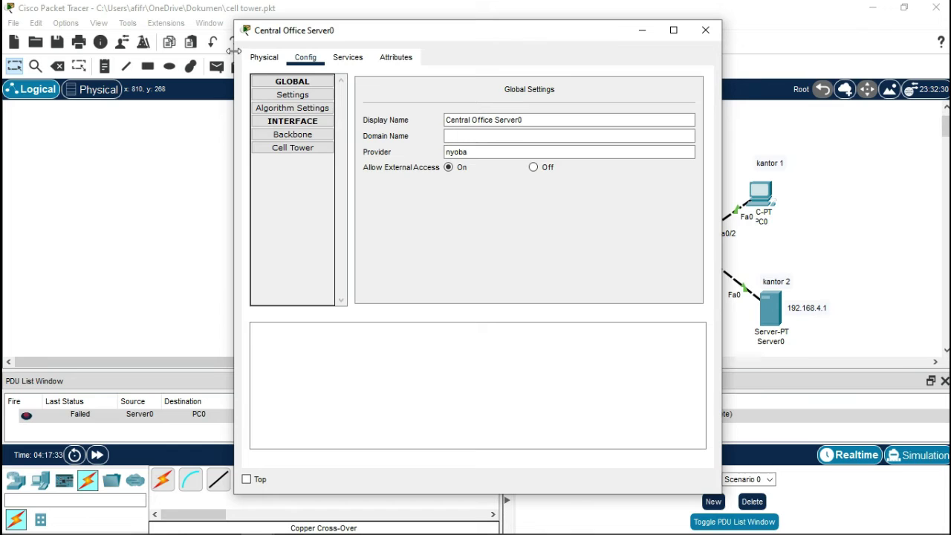
left_click(292, 135)
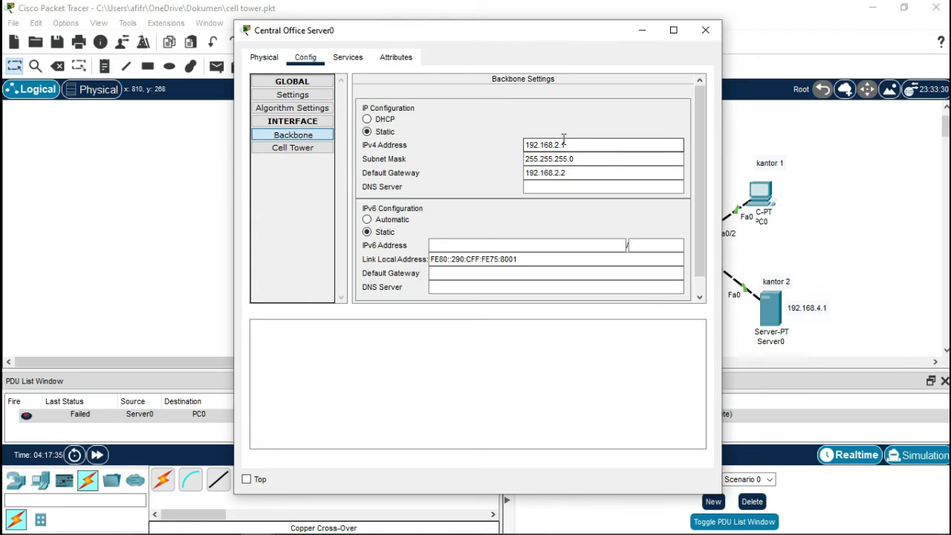
left_click(703, 31)
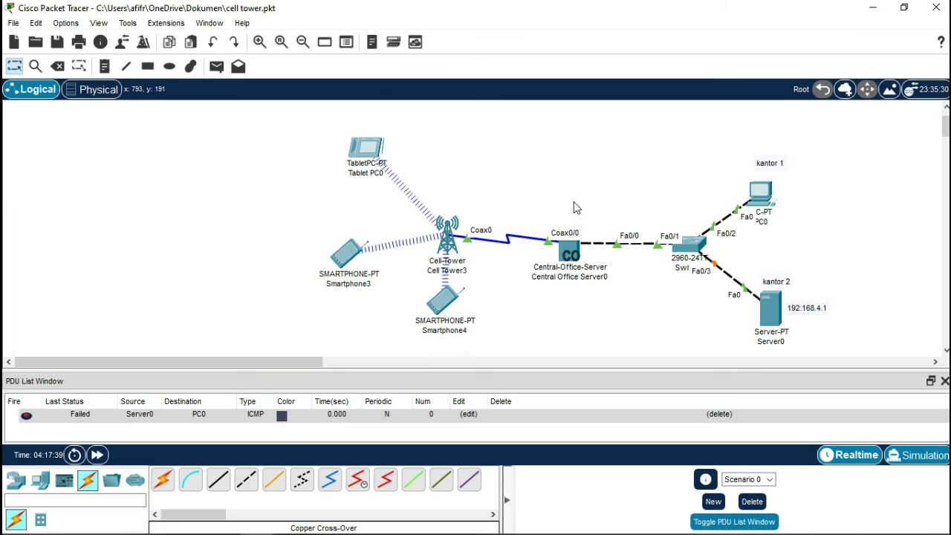
- Shift Switch0 slightly toward the central office server and adjust the 192.168.4.1 label beside Server0
mouse_move(703, 248)
left_mouse_down()
mouse_move(699, 255)
mouse_move(734, 257)
mouse_move(698, 248)
left_mouse_up()
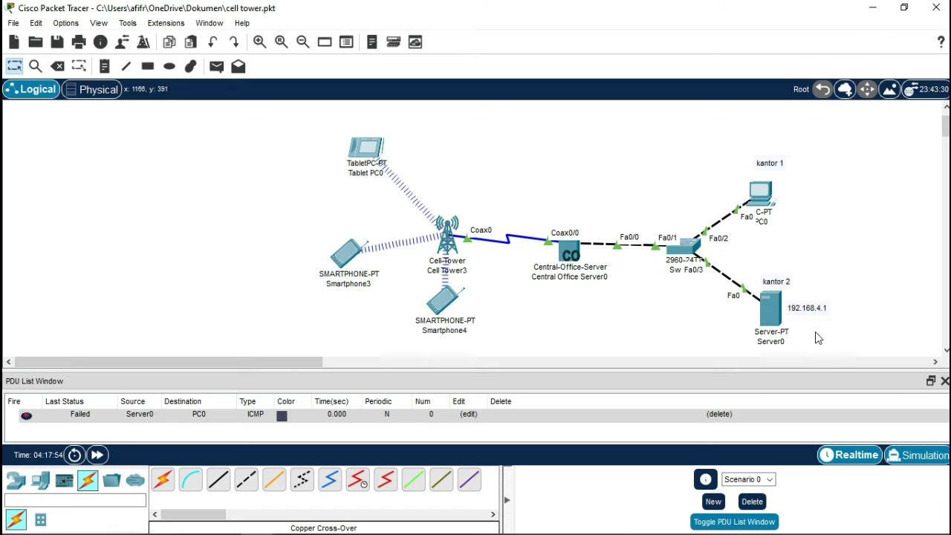
left_click(813, 311)
left_click(840, 280)
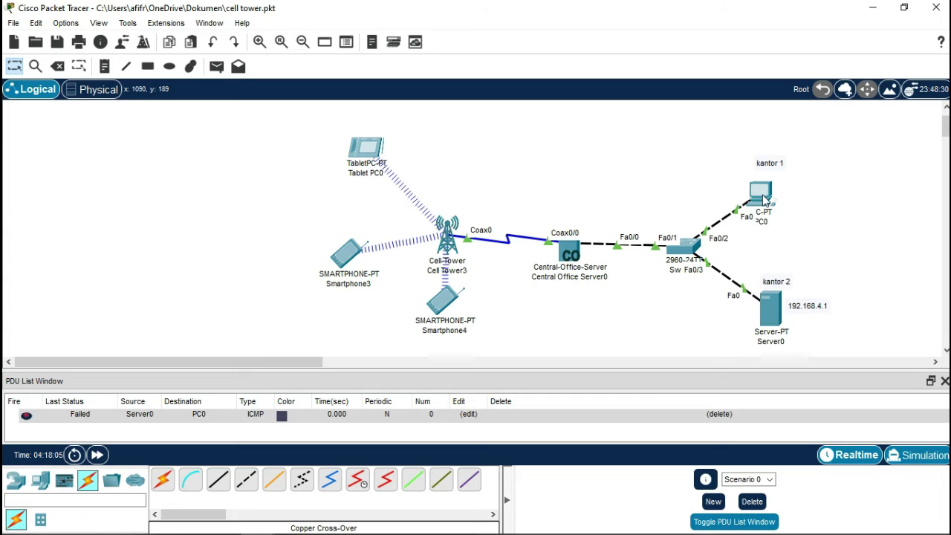
- Add the text note "192.168.2.1" and position it just above Central Office Server0
mouse_move(767, 200)
left_click(104, 66)
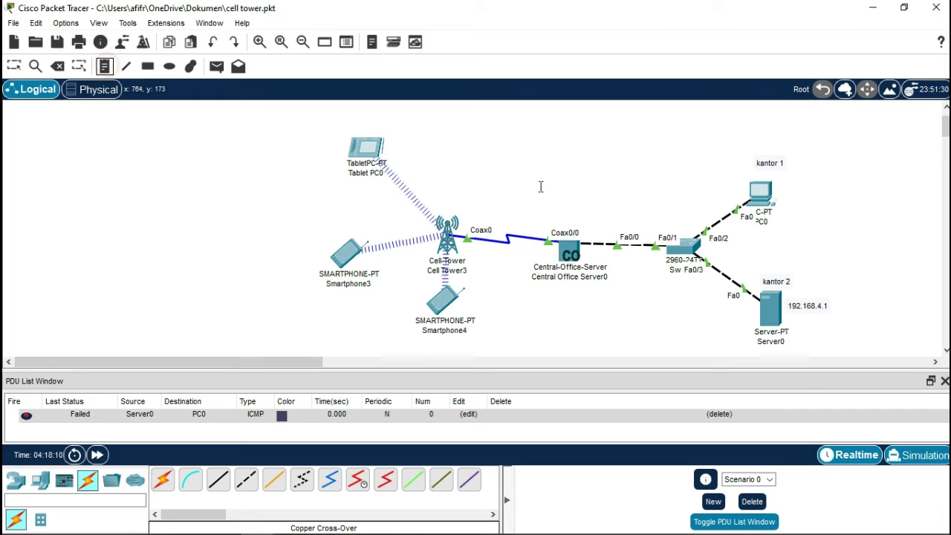
left_click(559, 217)
type("192.1")
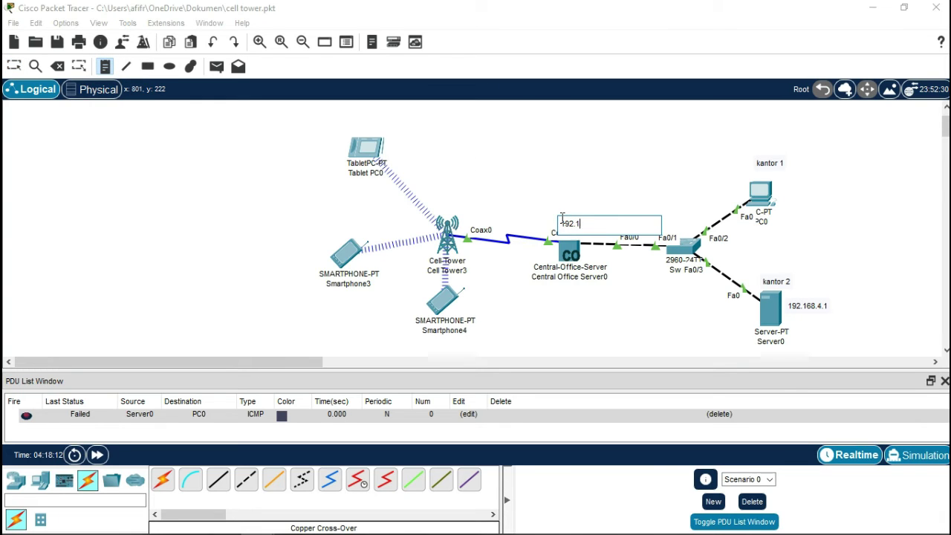
type("68.2.1")
left_click(13, 66)
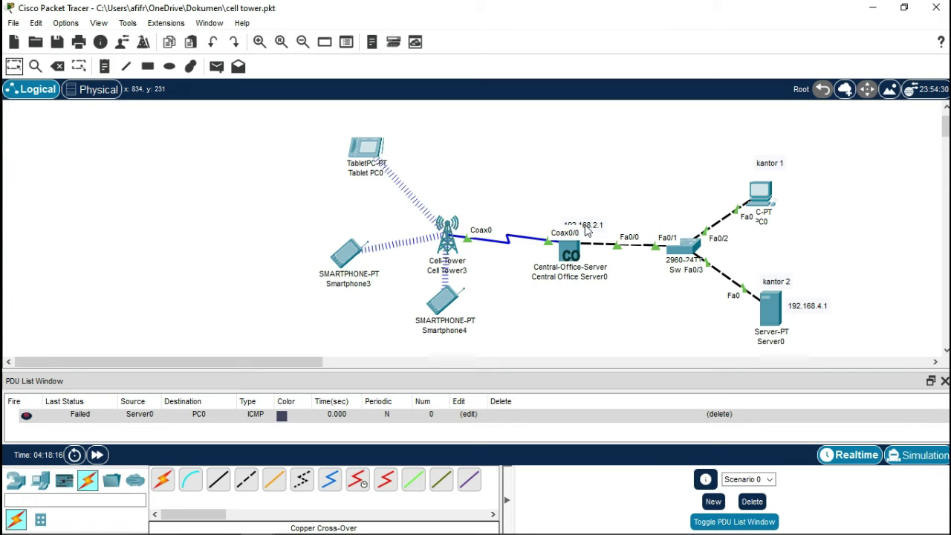
left_click_drag(585, 225, 568, 216)
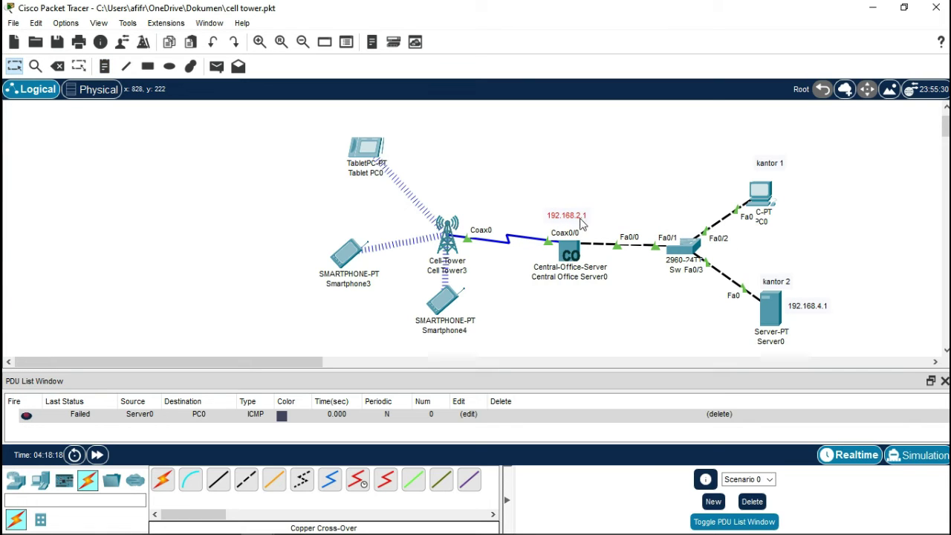
- Recheck the Backbone IPv4 address of Central Office Server0 against its note
left_click(570, 251)
left_click(293, 134)
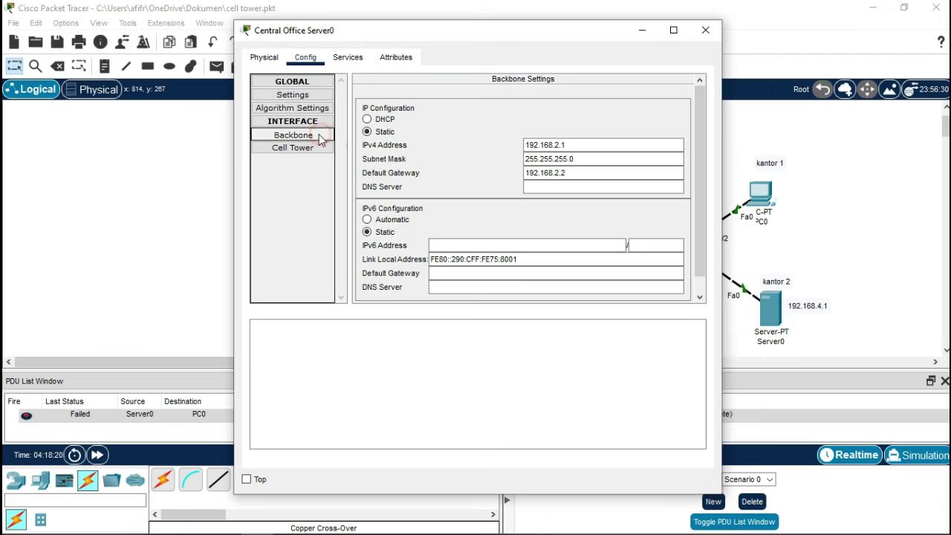
triple_click(577, 144)
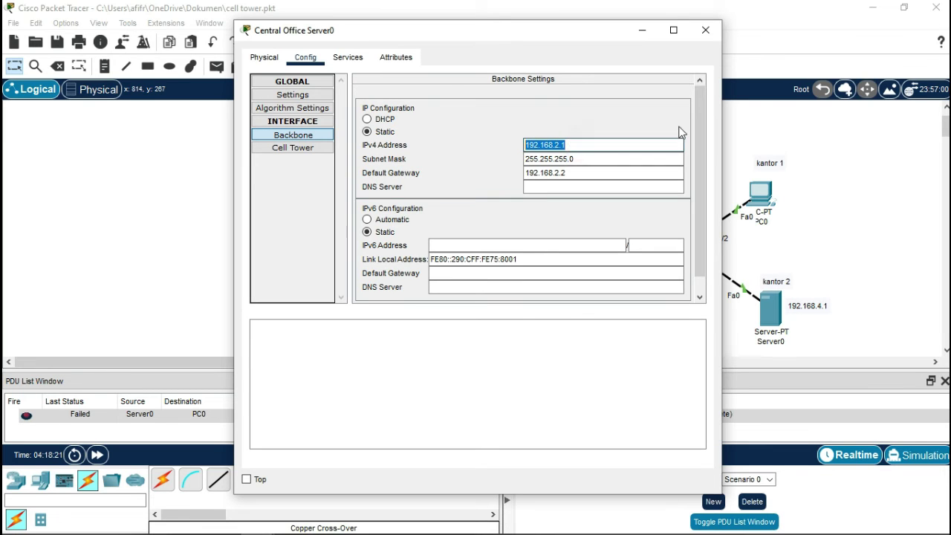
left_click(706, 30)
- Move the "kantor 1" note closer to PC0
left_click(775, 167)
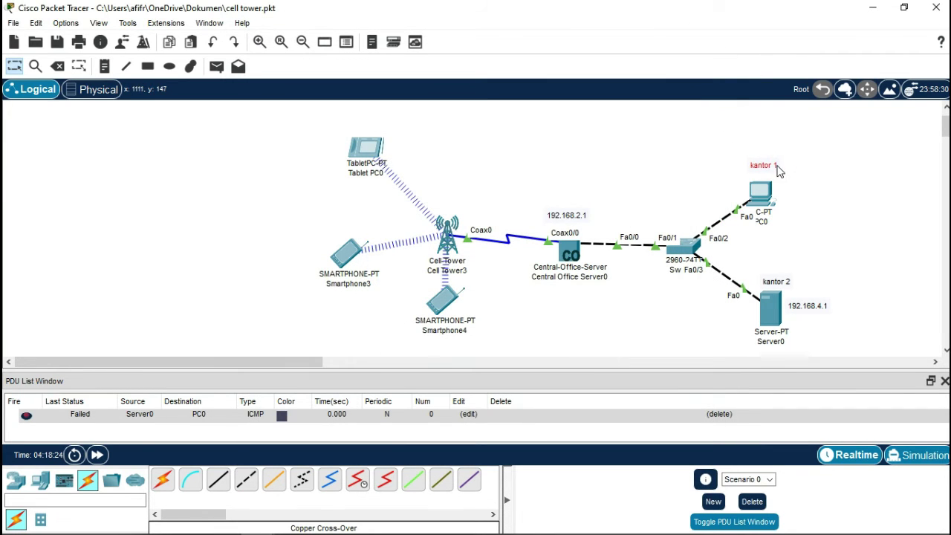
- Add the text note "192.168.2.3" next to PC0 and position it close beside the device
left_click(809, 209)
left_click(105, 66)
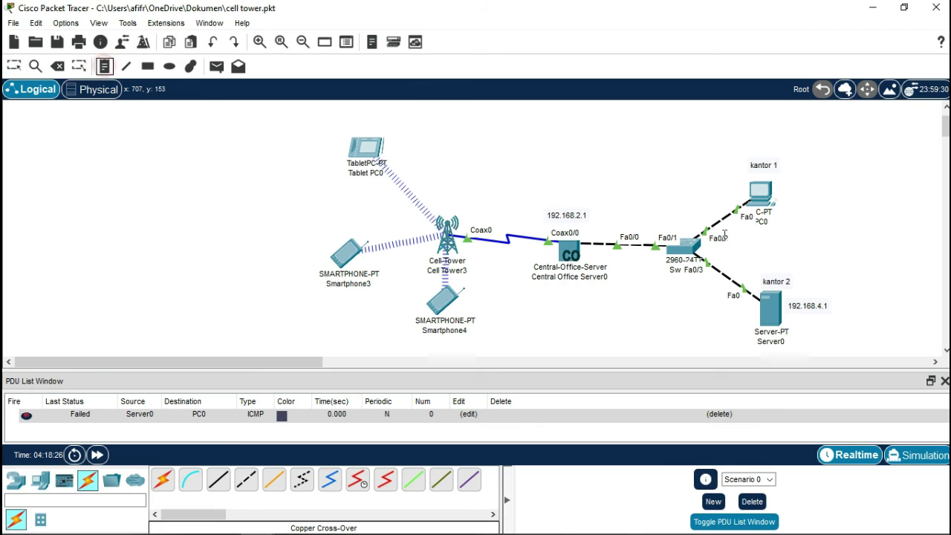
left_click(785, 197)
type("192.168.2.3")
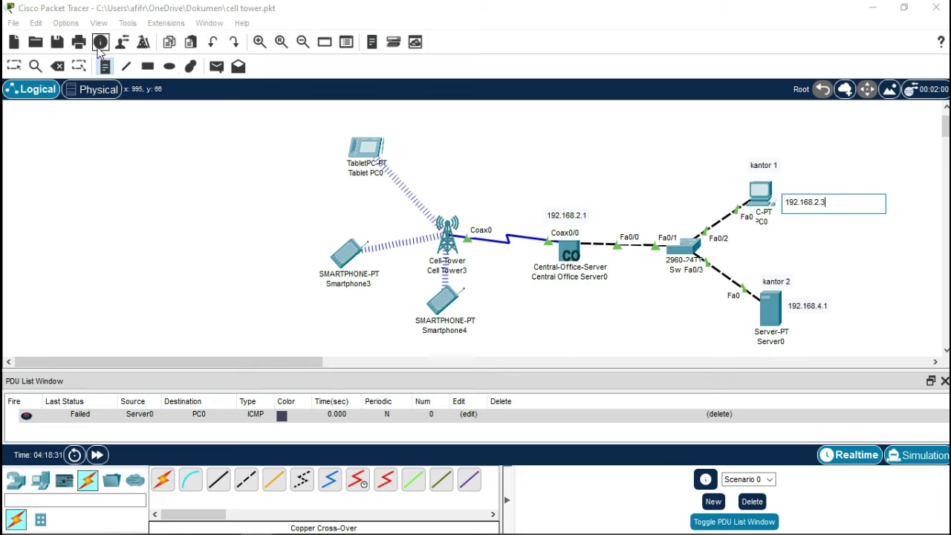
key("Escape")
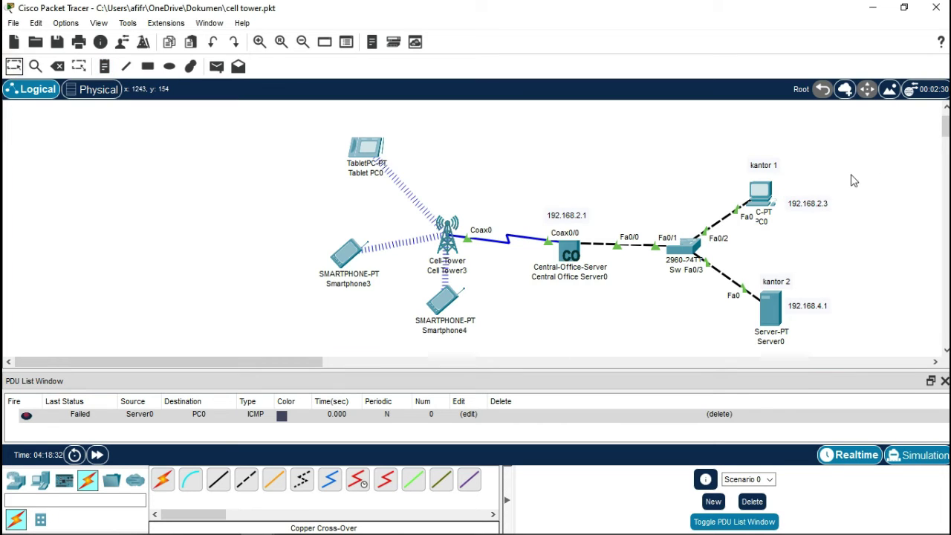
left_click_drag(811, 204, 804, 194)
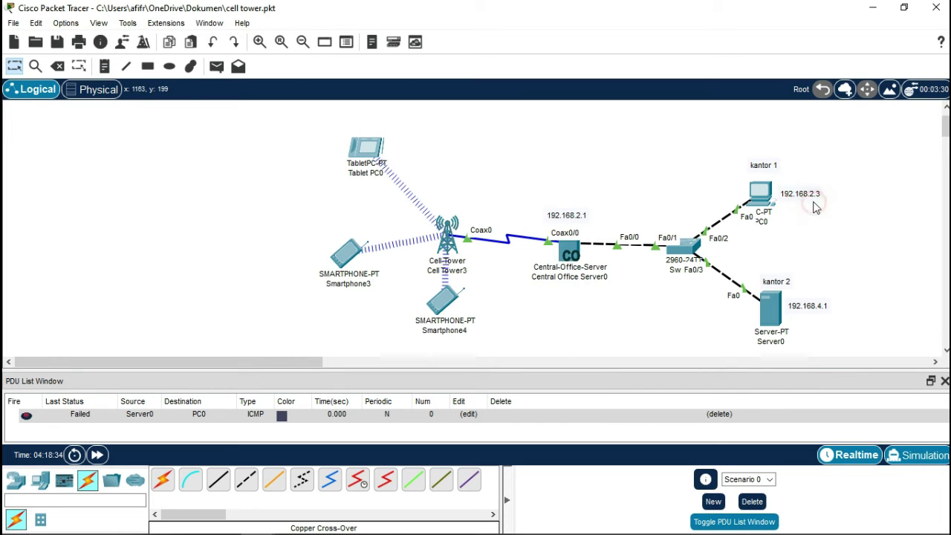
- Change the address note beside Server0 to 192.168.2.4
double_click(827, 305)
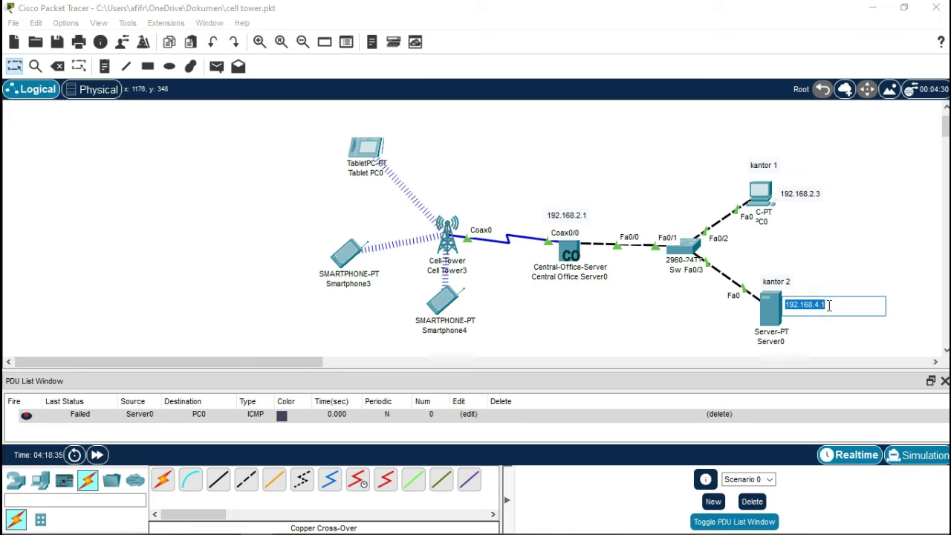
left_click(829, 305)
key("BackSpace")
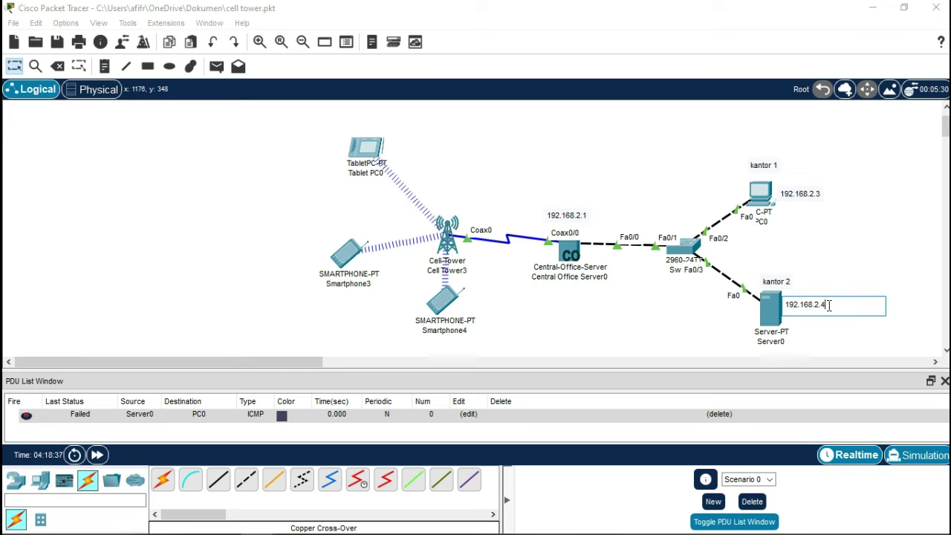
left_click(14, 67)
left_click(173, 233)
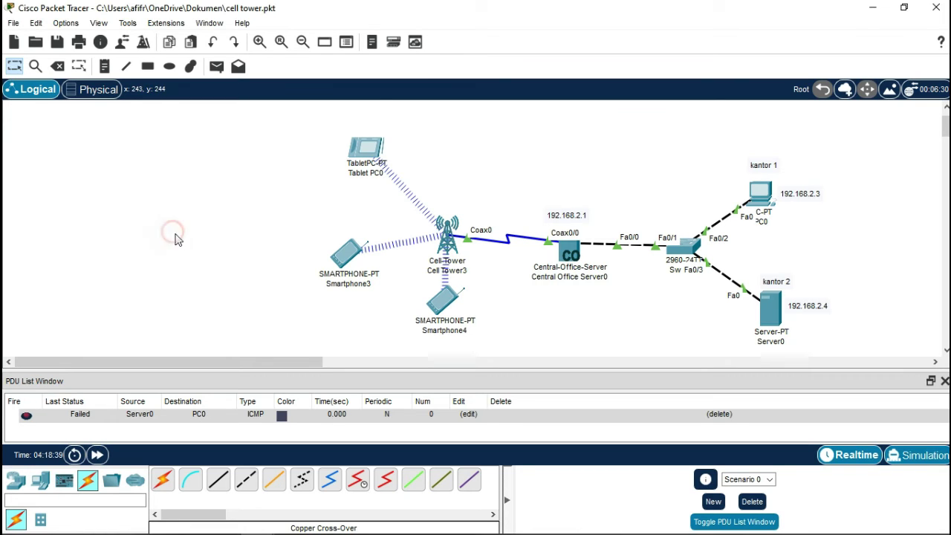
- Set PC0's IPv4 address to 192.168.2.3 and change its default gateway to the 192.168.2 network
left_click(761, 195)
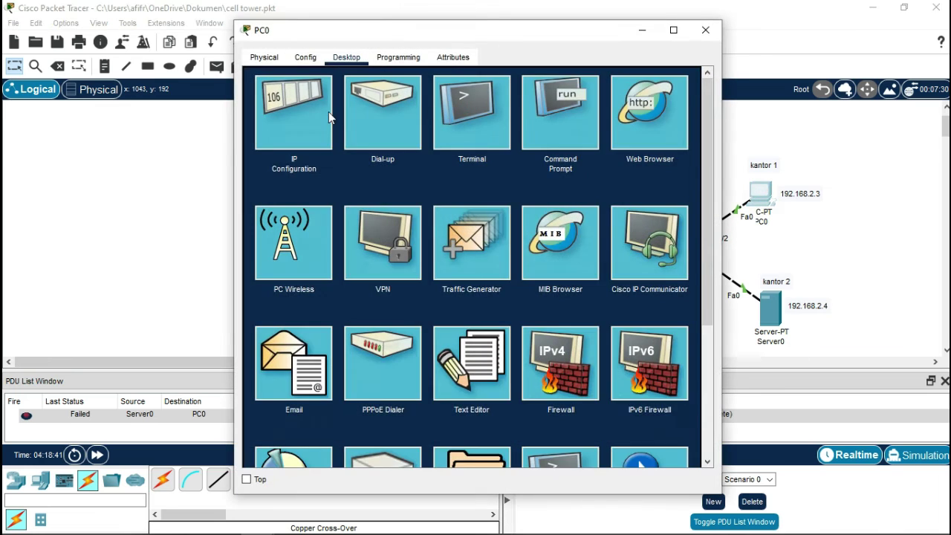
left_click(313, 115)
left_click(476, 155)
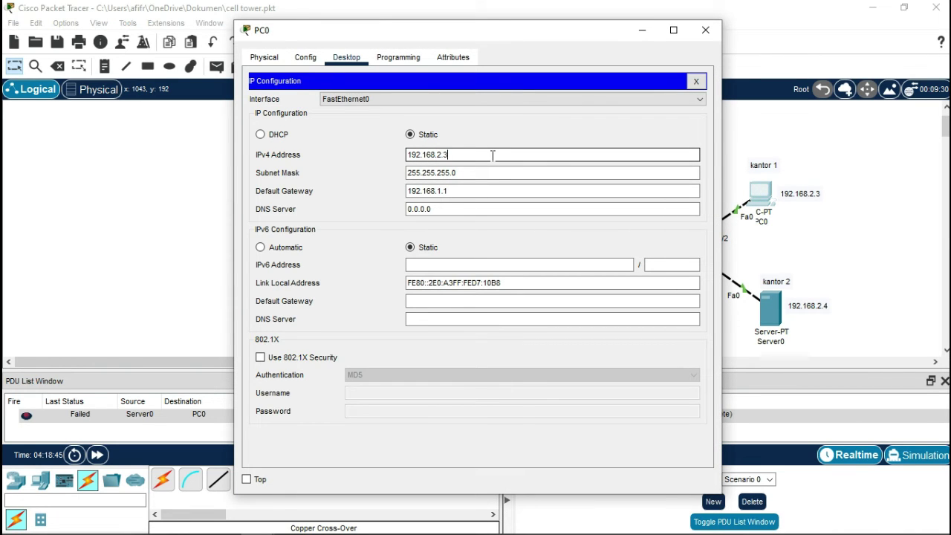
left_click(472, 192)
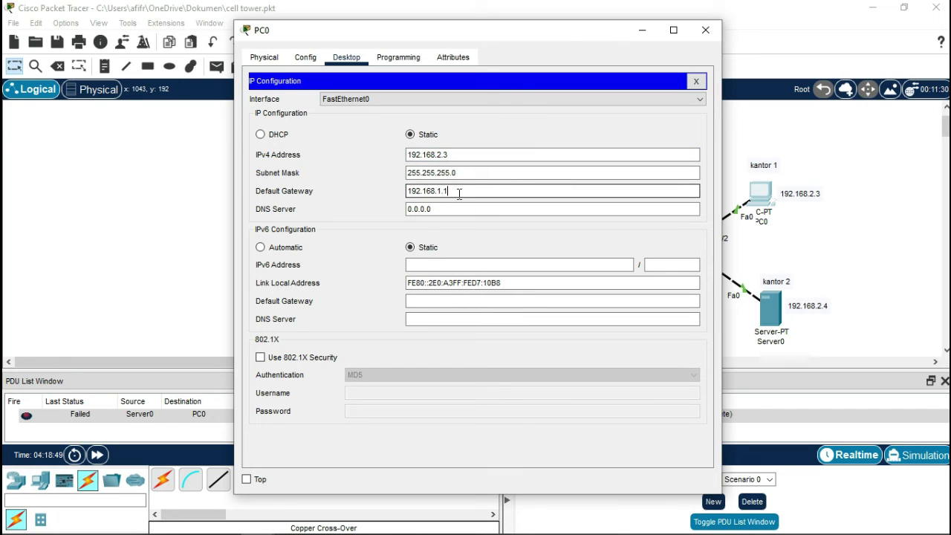
key("BackSpace")
key("BackSpace")
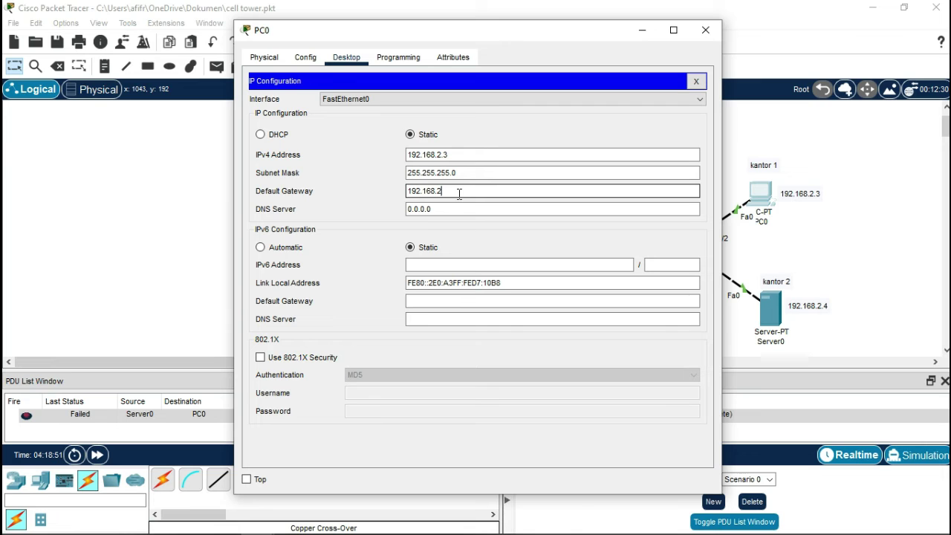
left_click(696, 81)
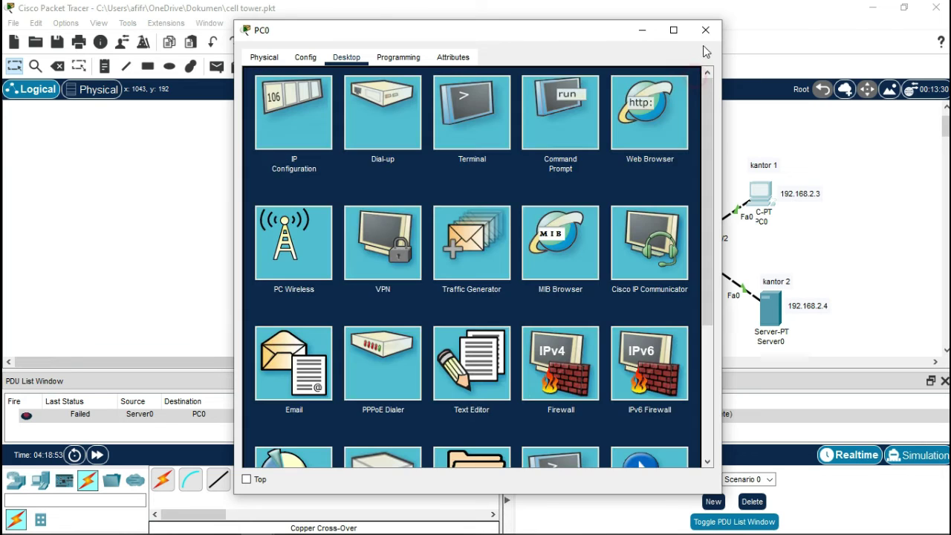
left_click(705, 30)
- Configure Server0 with IPv4 address 192.168.2.4 and use 192.168.2.1 as both default gateway and DNS server
left_click(761, 306)
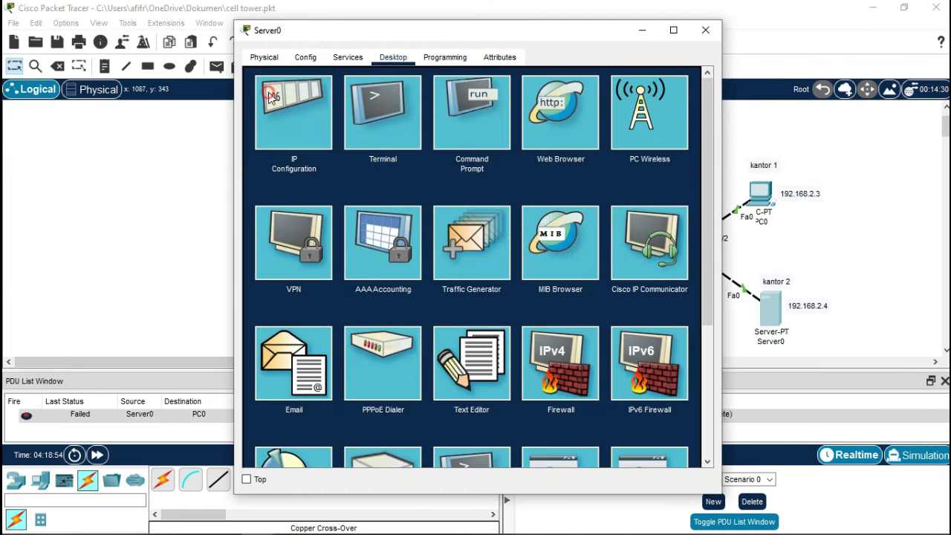
left_click(293, 112)
left_click(467, 138)
key("BackSpace")
key("BackSpace")
key("BackSpace")
type("2")
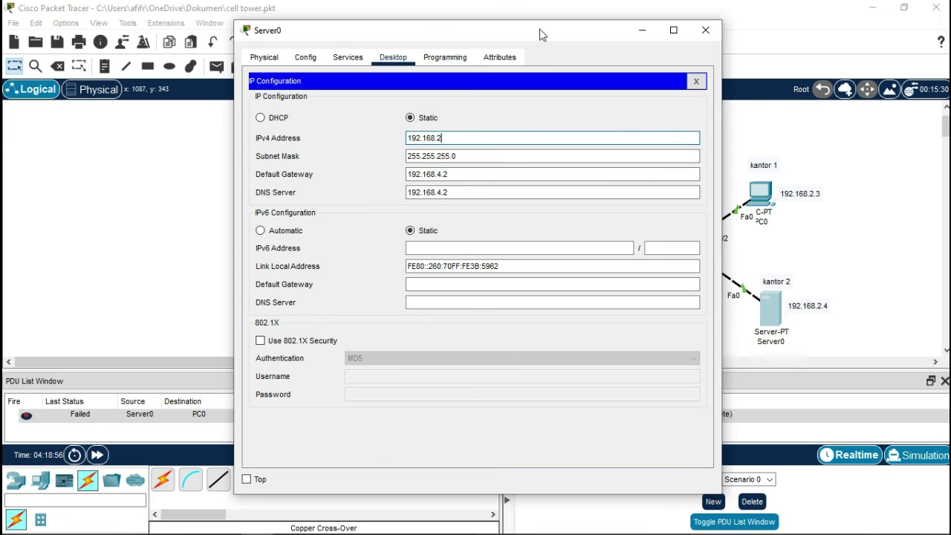
left_click(486, 175)
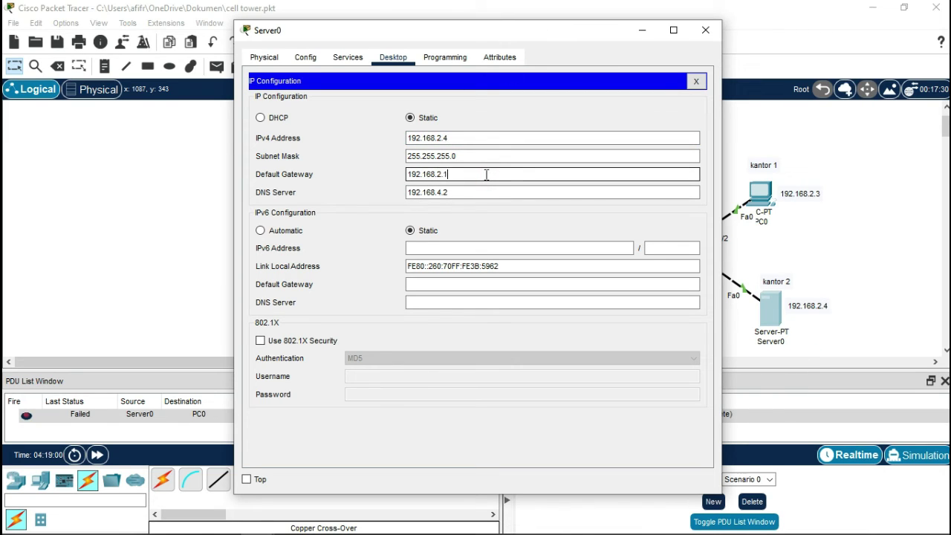
left_click(459, 192)
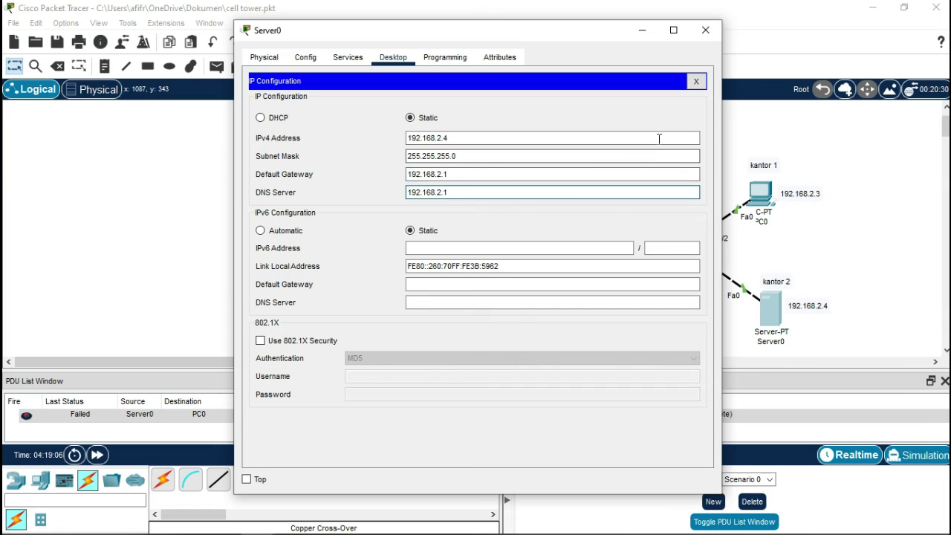
left_click(696, 81)
left_click(706, 30)
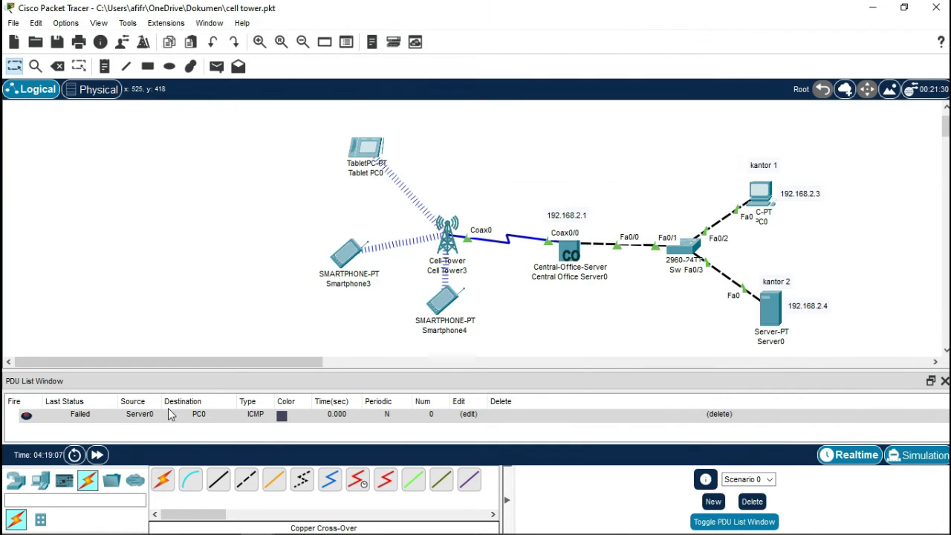
- Delete the old test scenario and send a simple PDU from Server0 to Central Office Server0
left_click(751, 503)
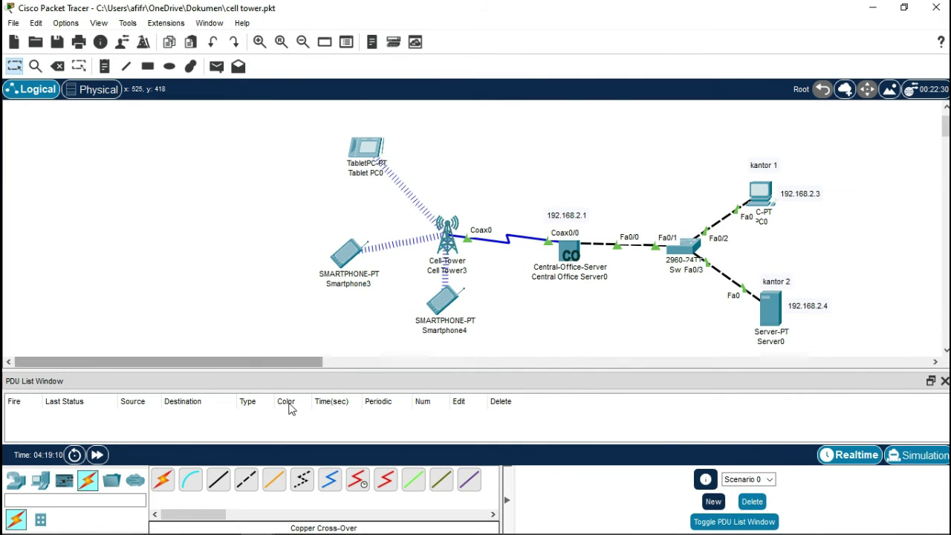
key("p")
left_click(774, 311)
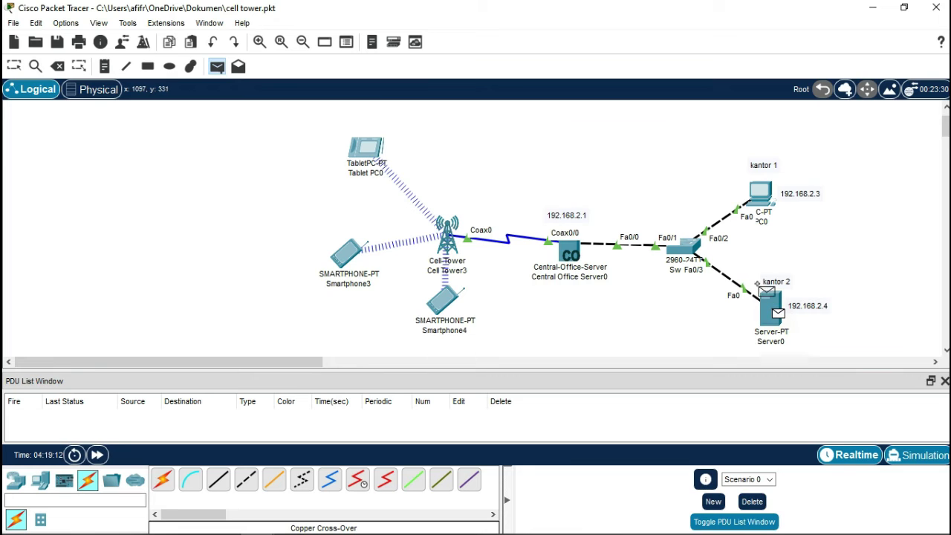
left_click(569, 254)
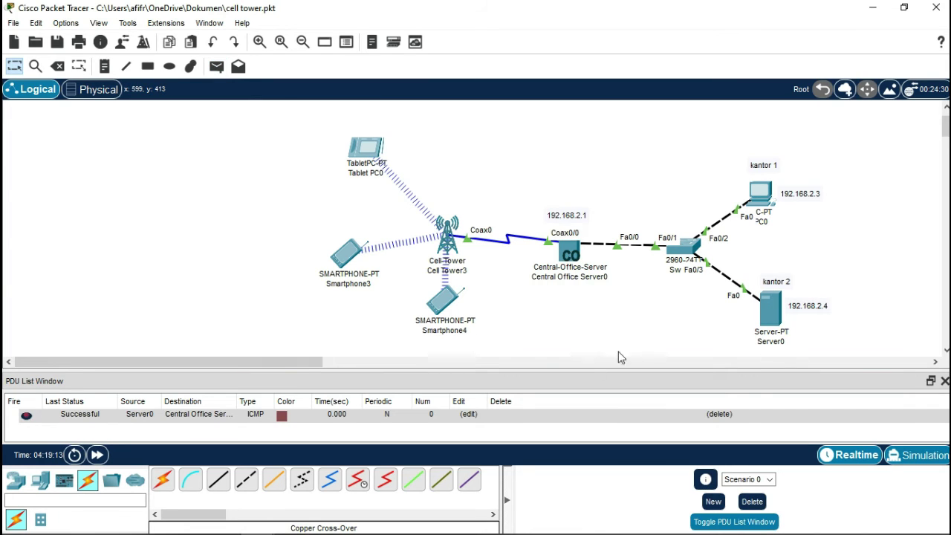
- Test the link from PC0 to Central Office Server0 with a simple PDU
key("p")
left_click(760, 195)
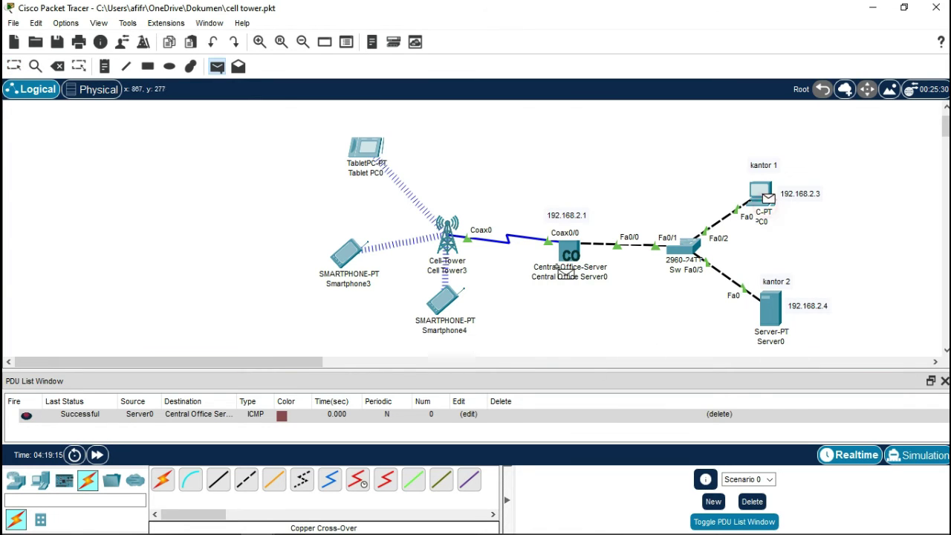
left_click(576, 254)
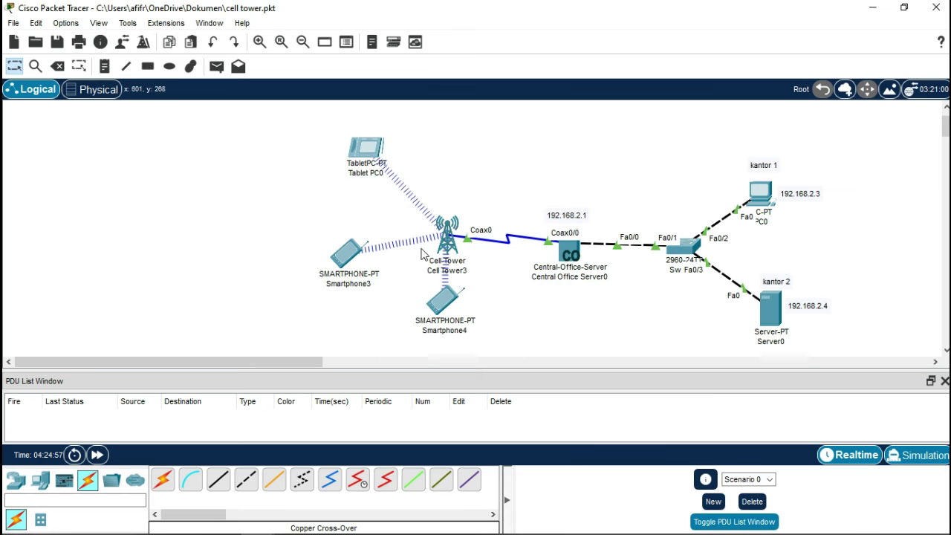
- Open the Backbone interface settings of Central Office Server0
left_click(566, 256)
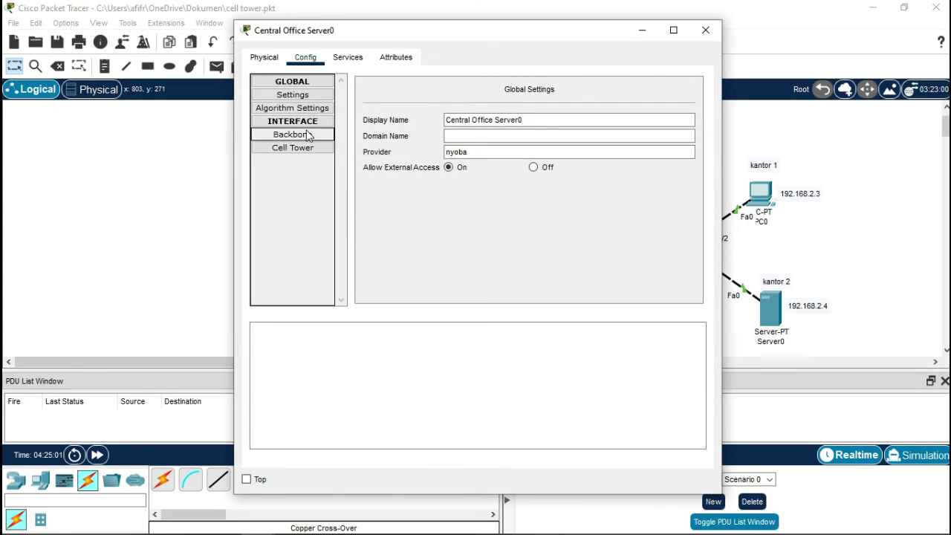
left_click(323, 135)
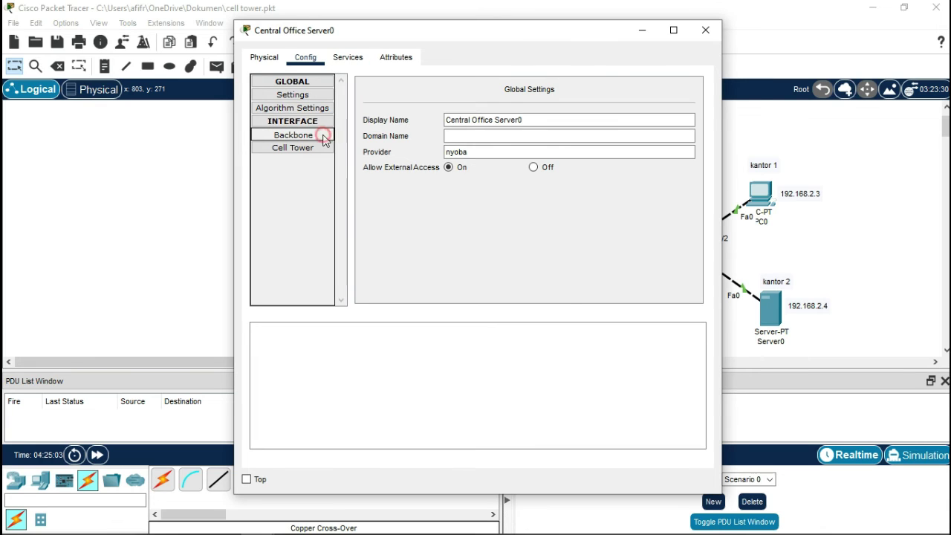
left_click(602, 174)
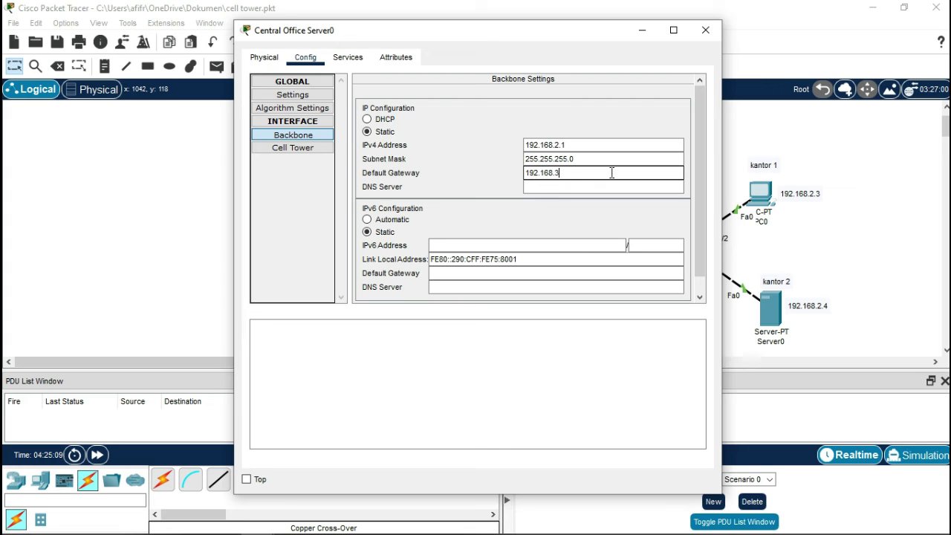
left_click(311, 148)
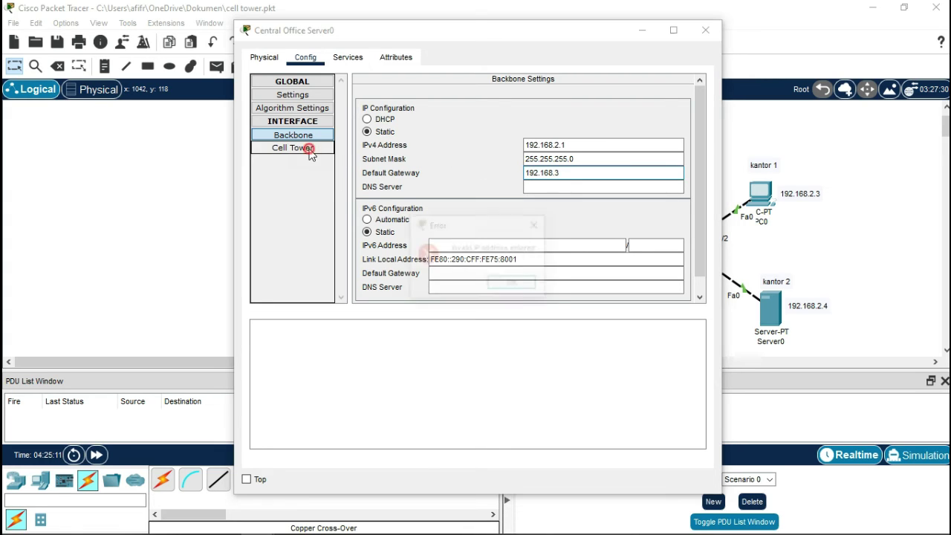
left_click(511, 290)
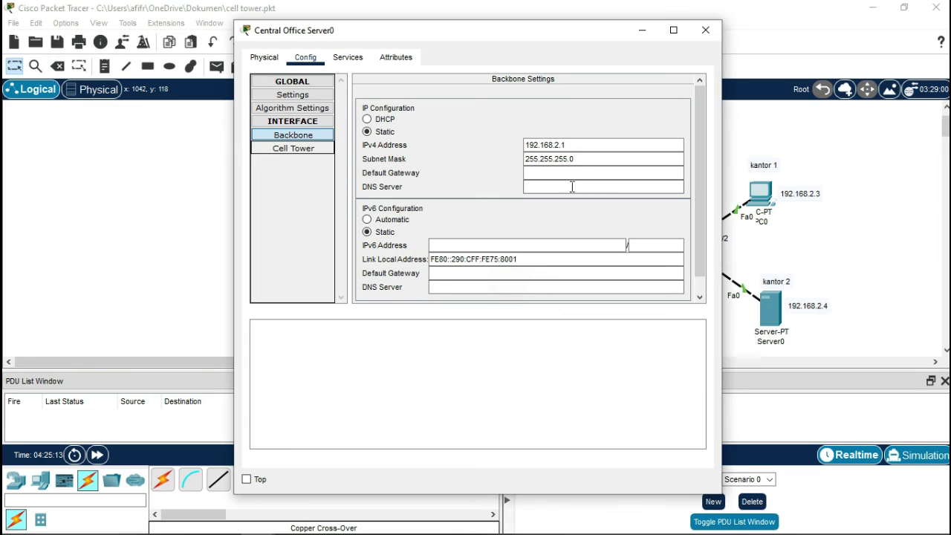
- Copy the Cell Tower interface's IPv4 address, 192.168.3.1, into the Backbone default gateway of Central Office Server0
left_click(305, 150)
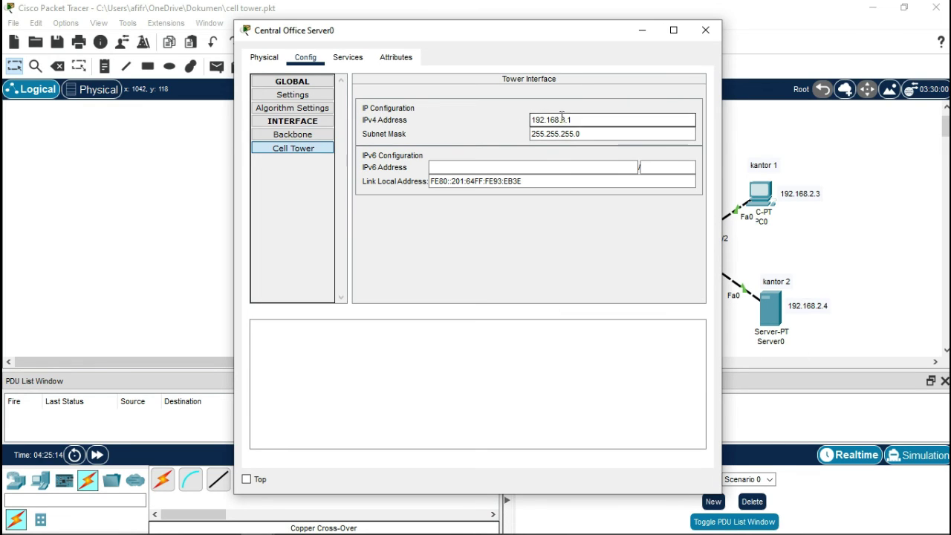
left_click_drag(586, 123, 427, 122)
key("ctrl+c")
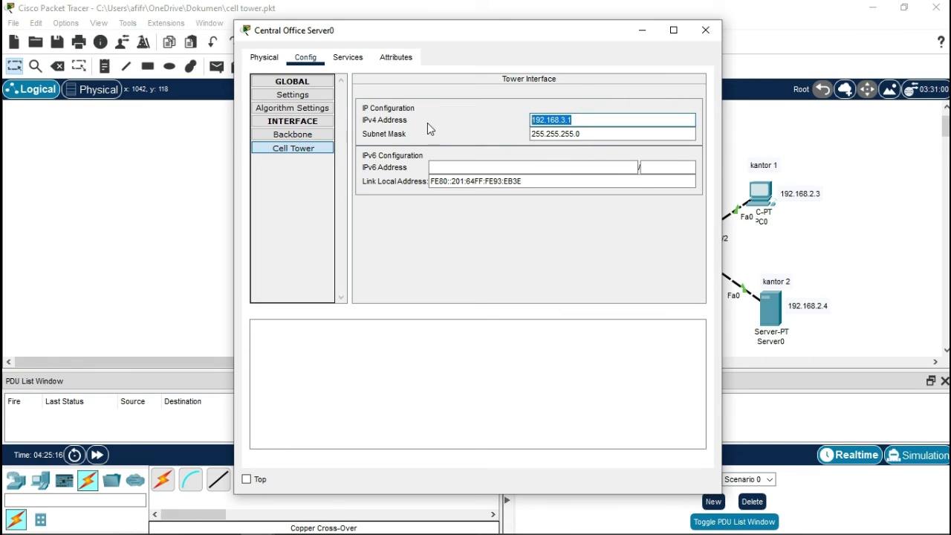
left_click(320, 134)
left_click(573, 171)
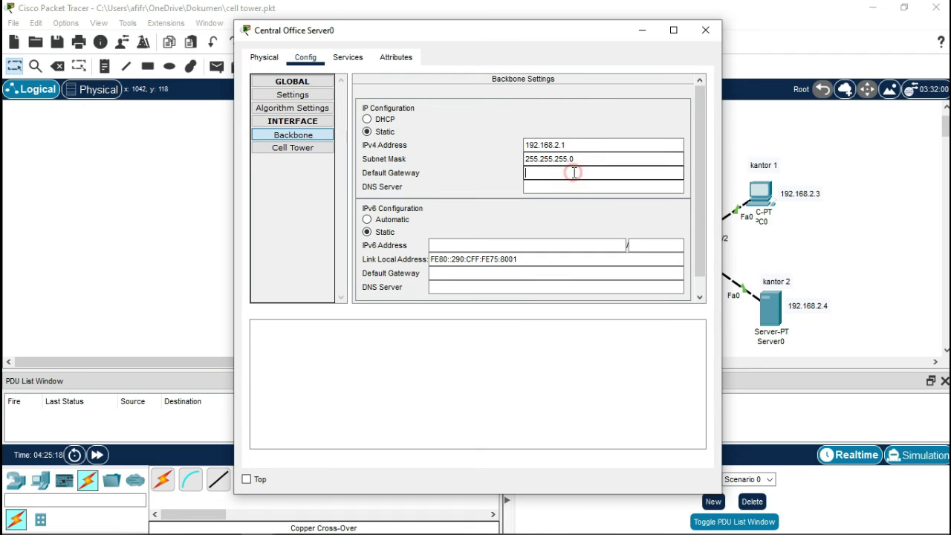
key("ctrl+v")
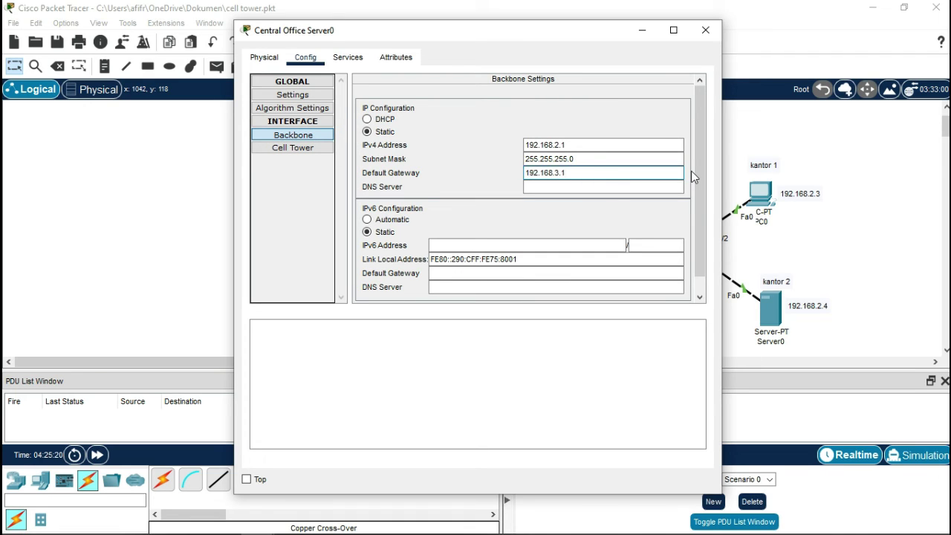
left_click(507, 122)
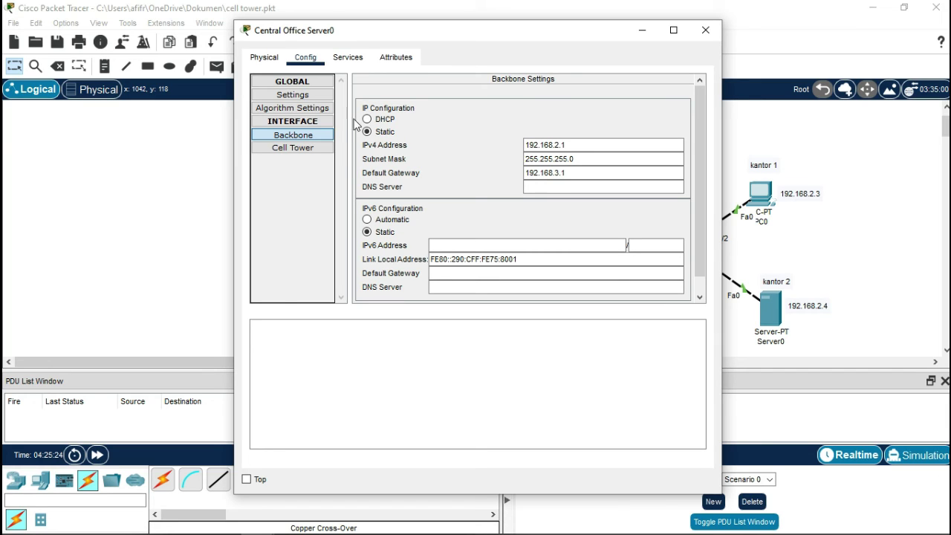
- Save the DHCP service settings of Central Office Server0 and check the start IP address and maximum number of users
left_click(336, 58)
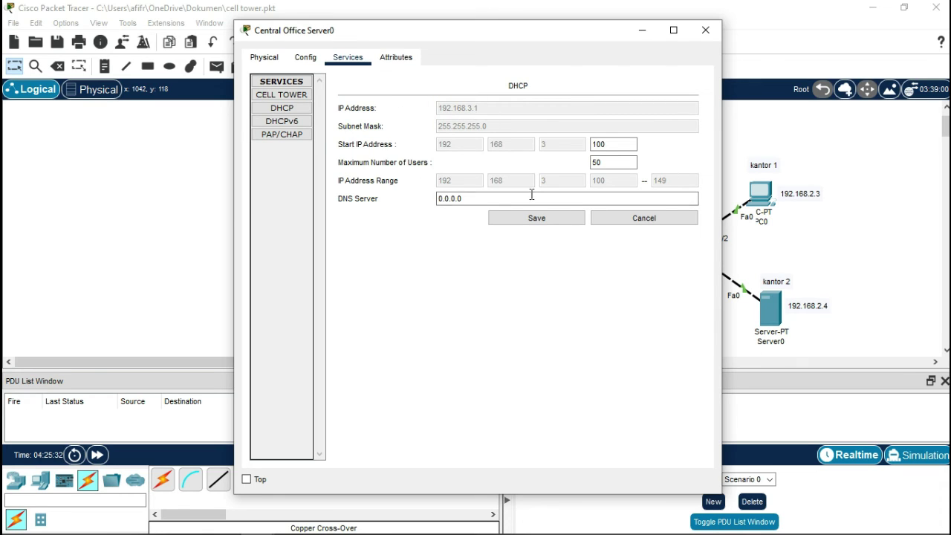
left_click(550, 220)
double_click(625, 144)
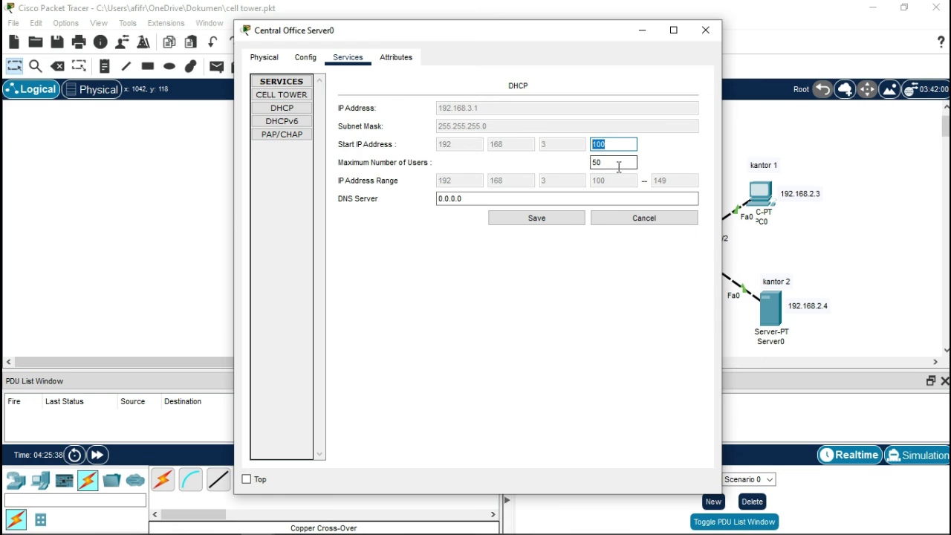
left_click(618, 166)
left_click_drag(619, 166, 592, 164)
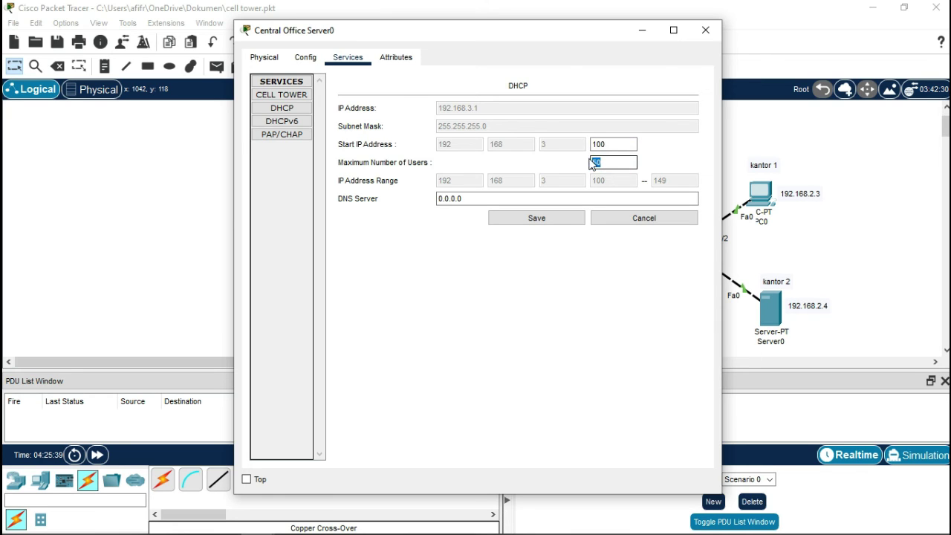
- Check the IPv4 address and subnet mask of Central Office Server0's Cell Tower interface
left_click(305, 57)
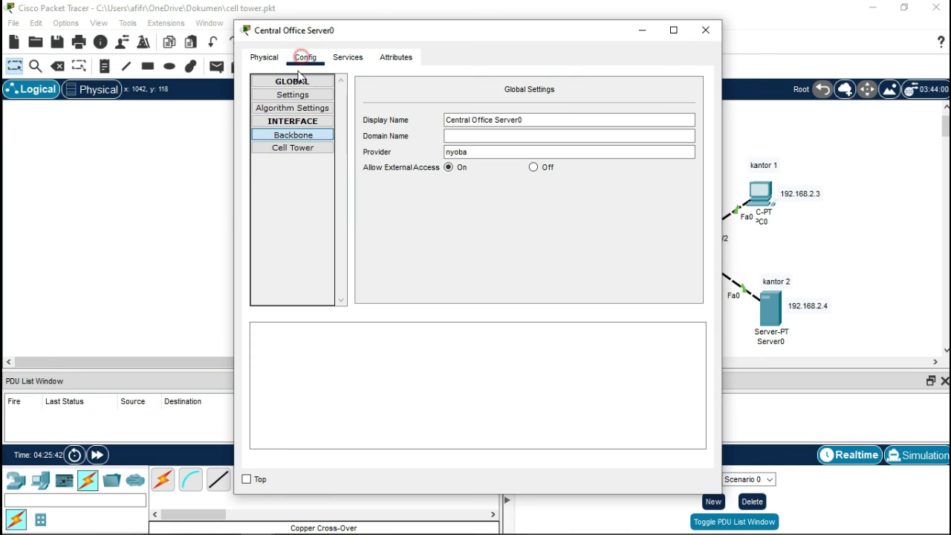
left_click(293, 147)
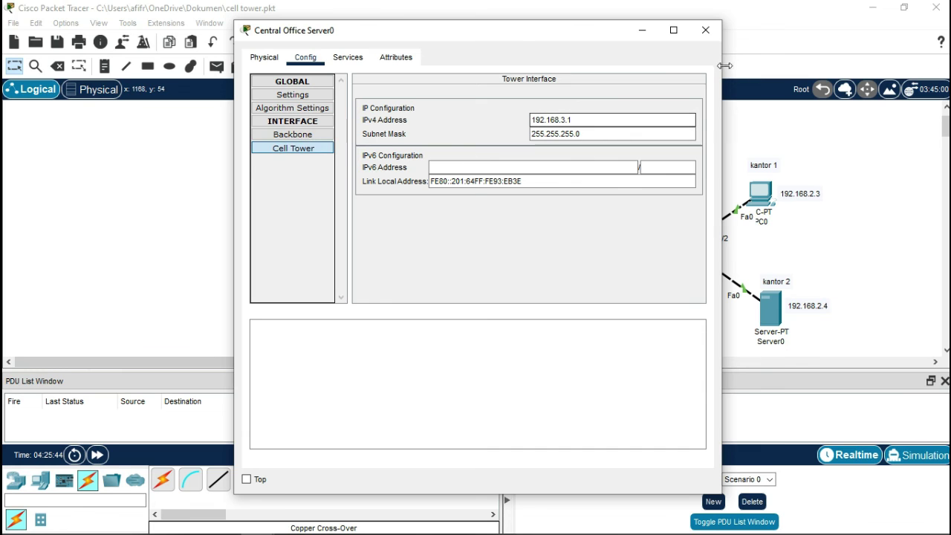
left_click(705, 30)
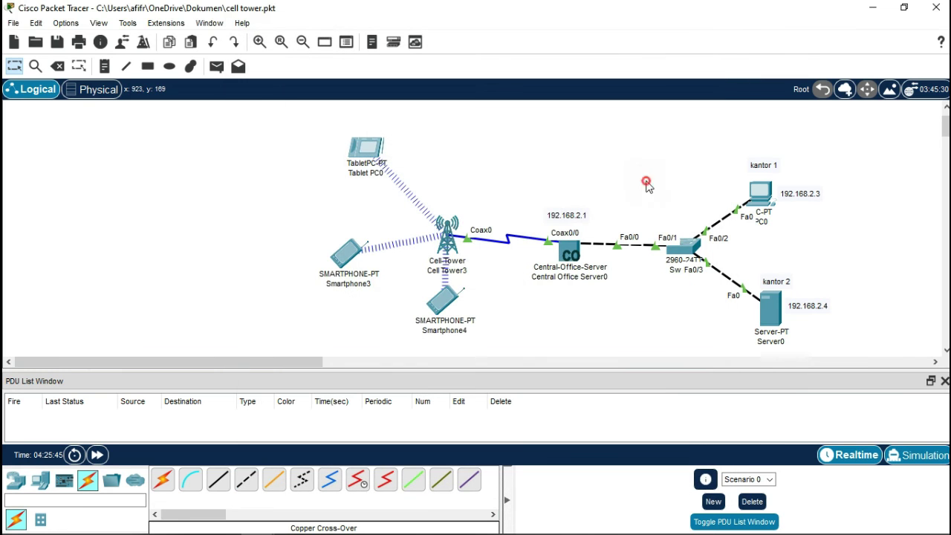
- Refresh the DHCP address of Smartphone4's 3G/4G Cell1 interface
left_click(446, 300)
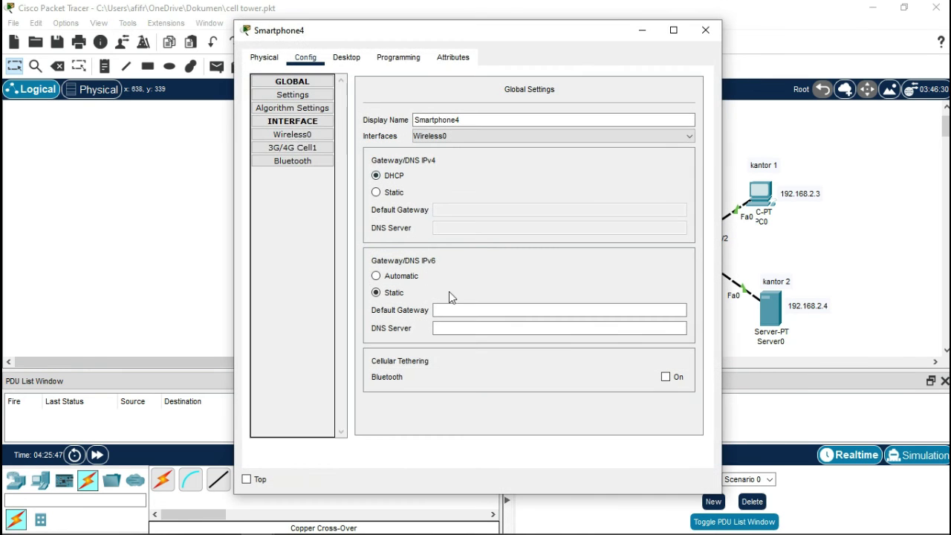
left_click(290, 147)
left_click(657, 180)
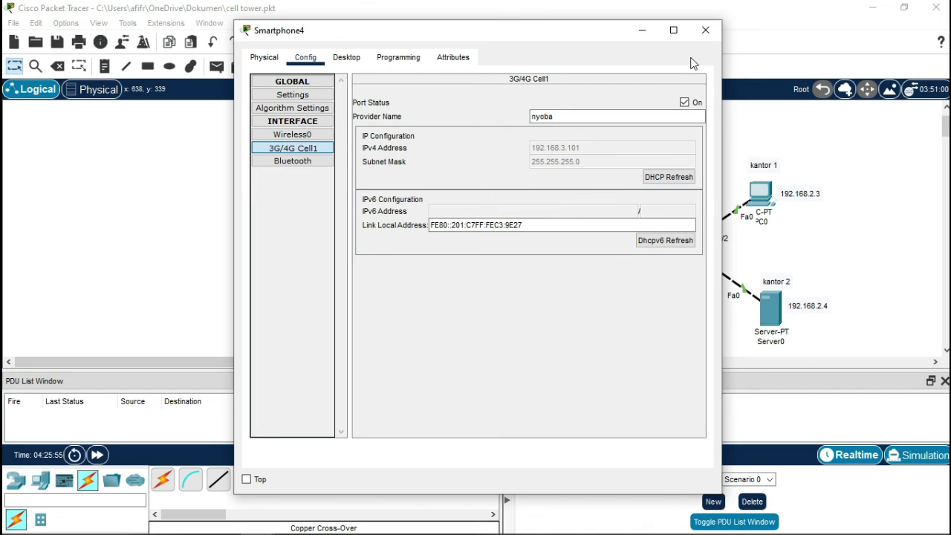
left_click(705, 31)
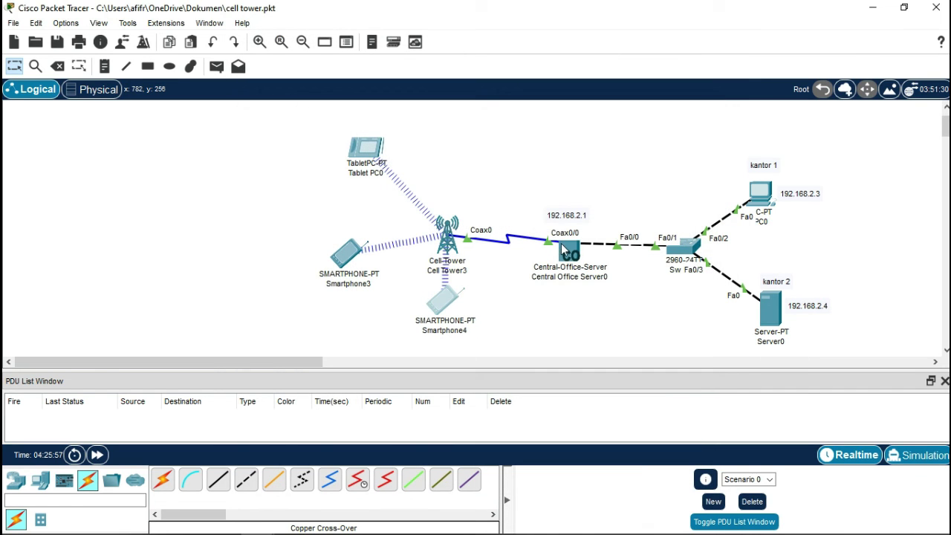
- Refresh the DHCP address of Smartphone3's 3G/4G Cell1 interface
left_click(346, 250)
left_click(292, 151)
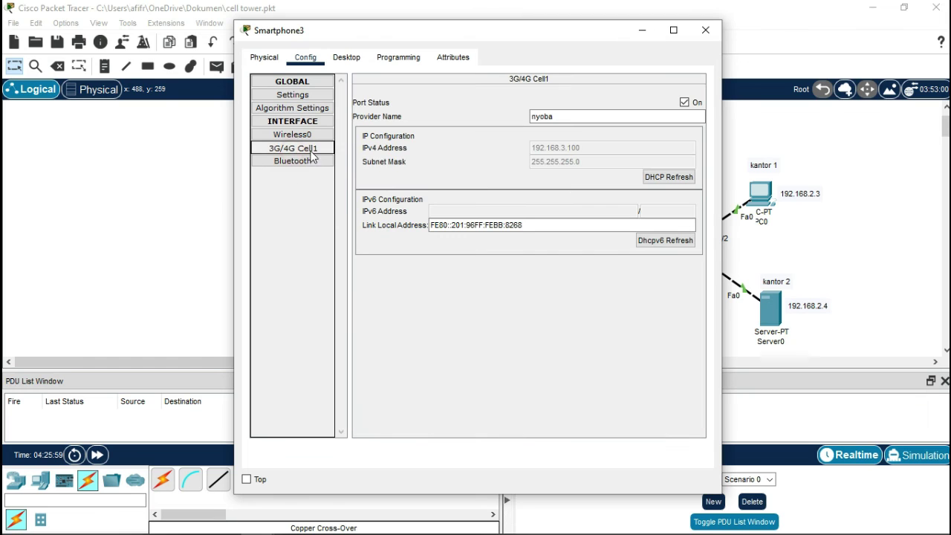
left_click(644, 182)
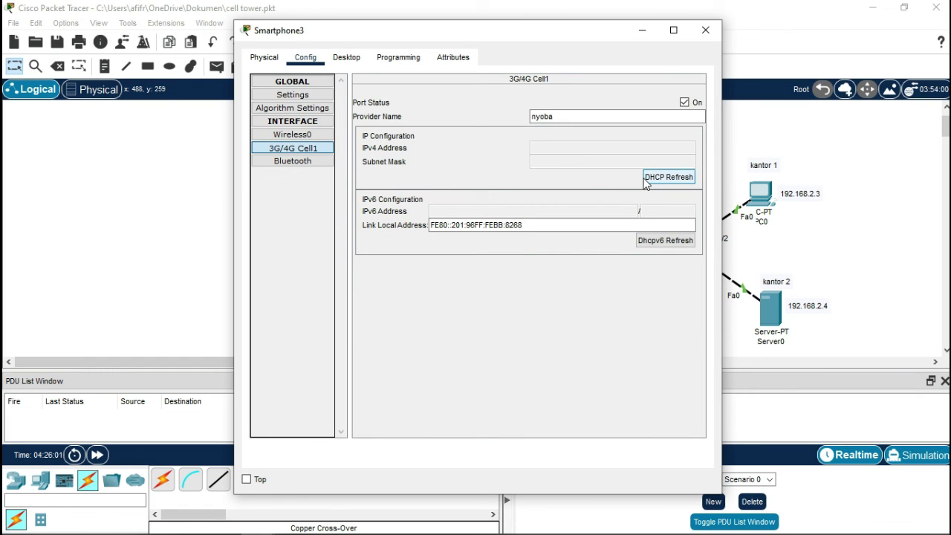
left_click(705, 30)
- Check the provider name and IP configuration of Tablet PC0's 3G/4G Cell1 interface
left_click(368, 146)
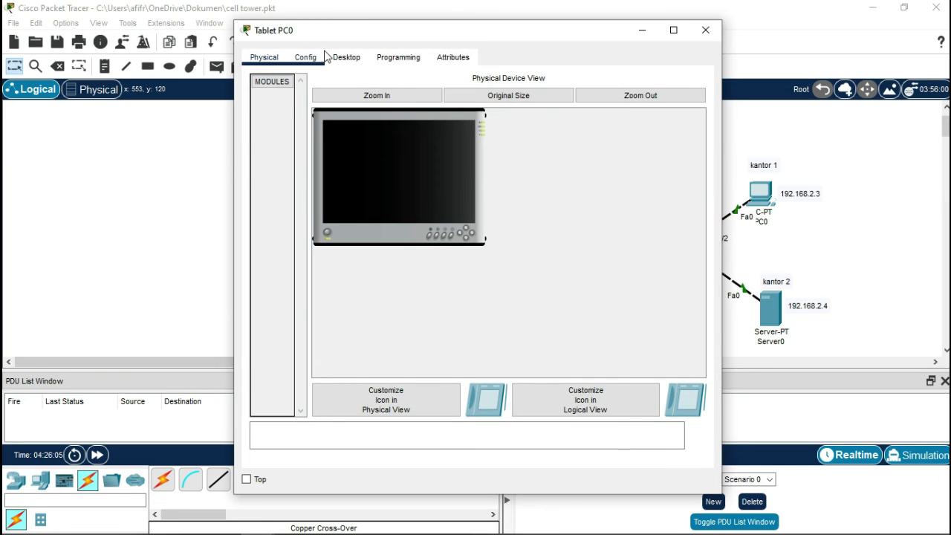
left_click(332, 58)
left_click(304, 60)
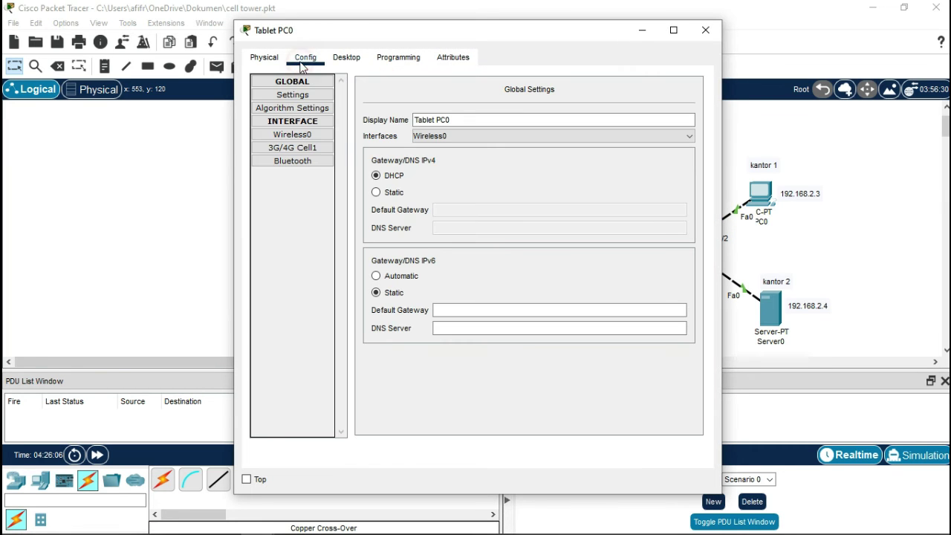
left_click(307, 149)
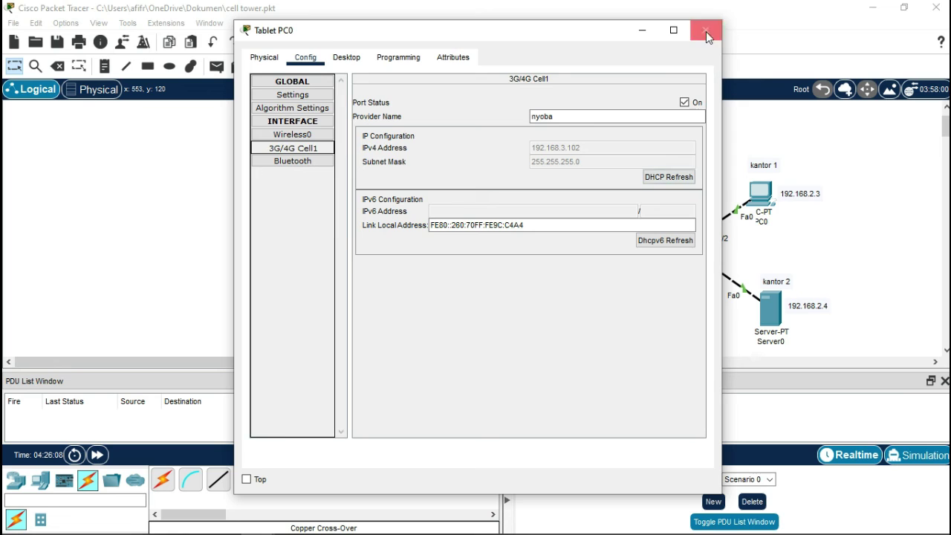
left_click(705, 30)
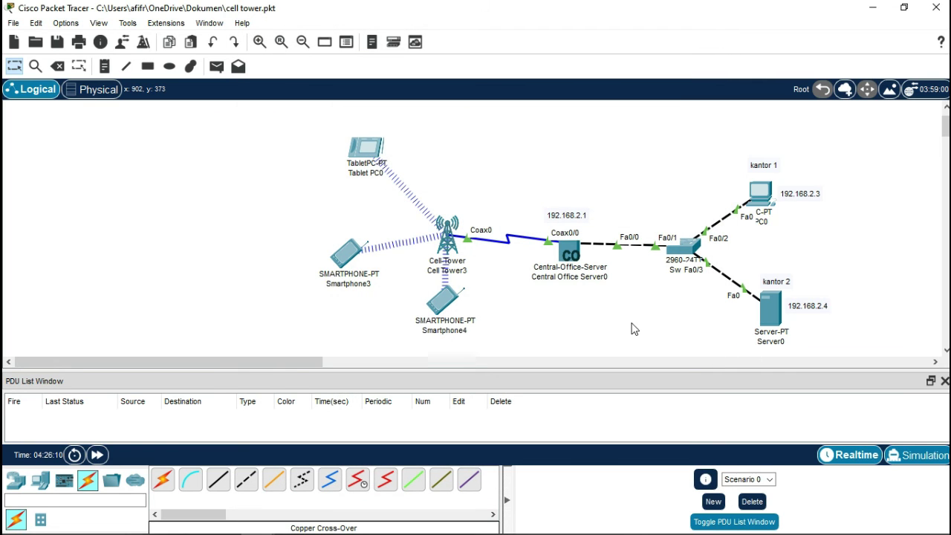
- Test the connection between Server0 and Smartphone4 in both directions with simple PDUs, and clear the PDU list
key("p")
left_click(769, 310)
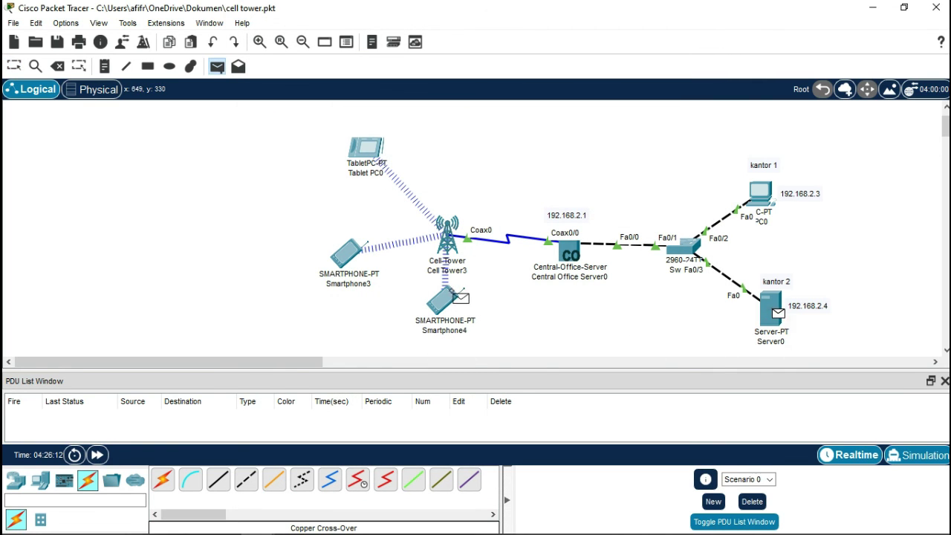
left_click(454, 299)
key("p")
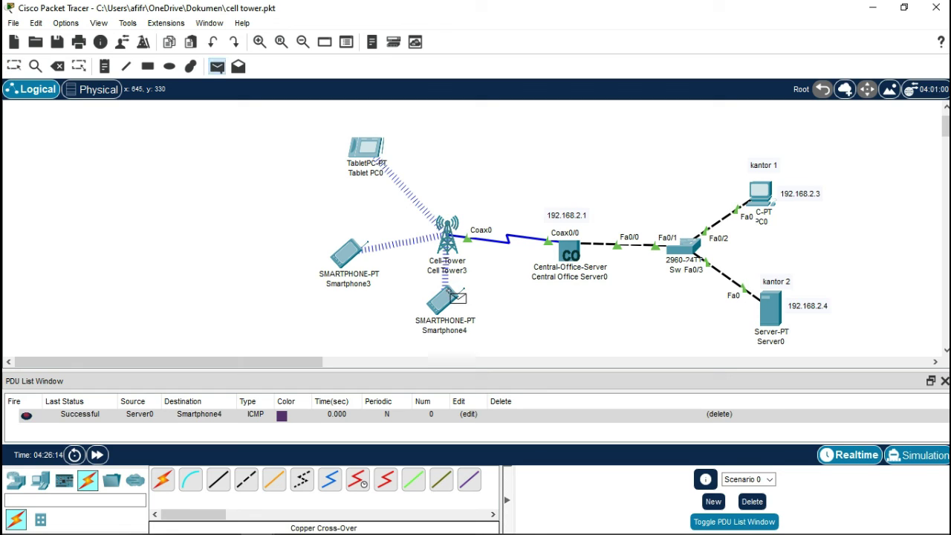
left_click(439, 301)
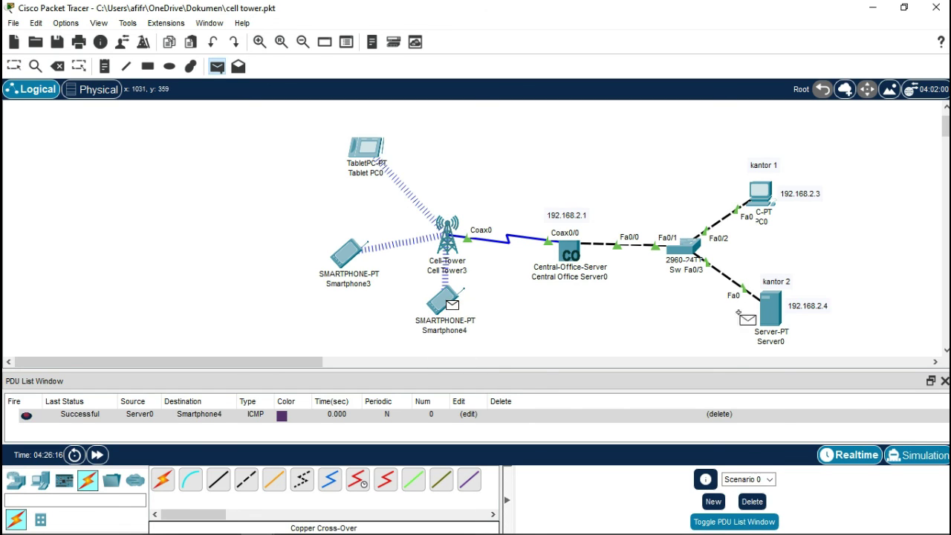
left_click(777, 316)
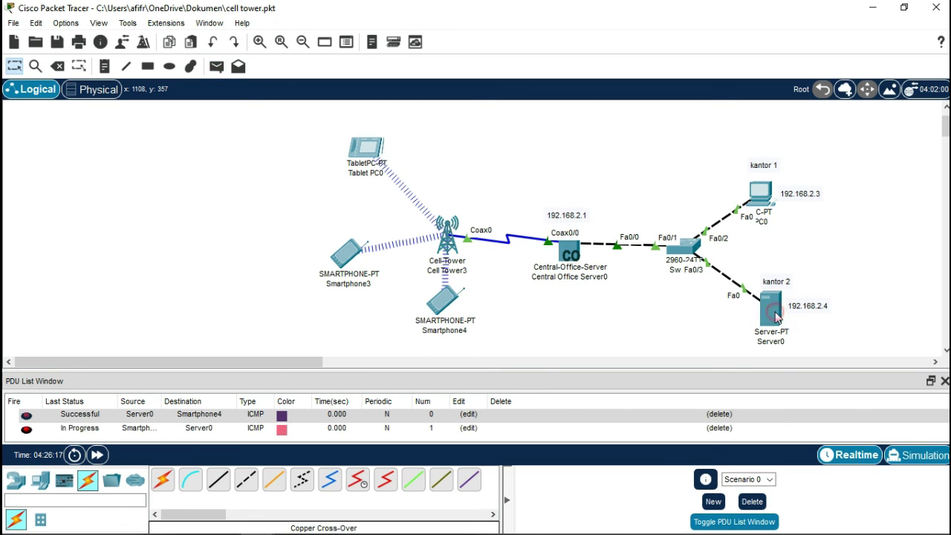
left_click(752, 502)
- Test the connection between Tablet PC0 and PC0 in both directions with simple PDUs, and clear the PDU list
key("p")
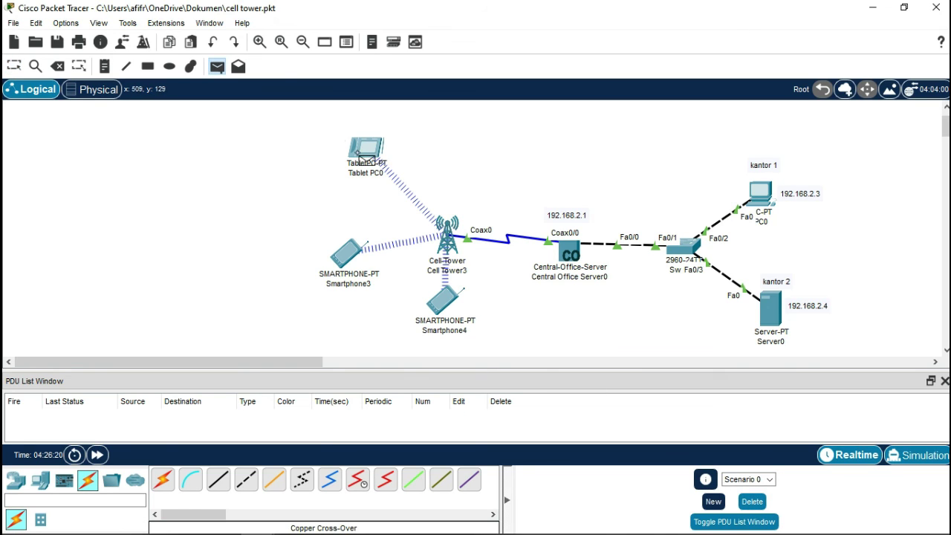
left_click(367, 154)
left_click(761, 197)
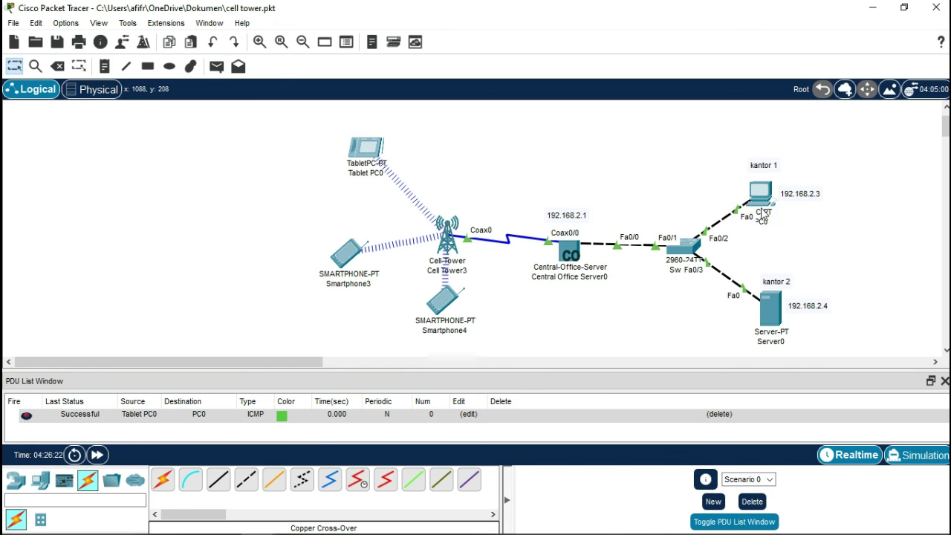
key("p")
left_click(762, 195)
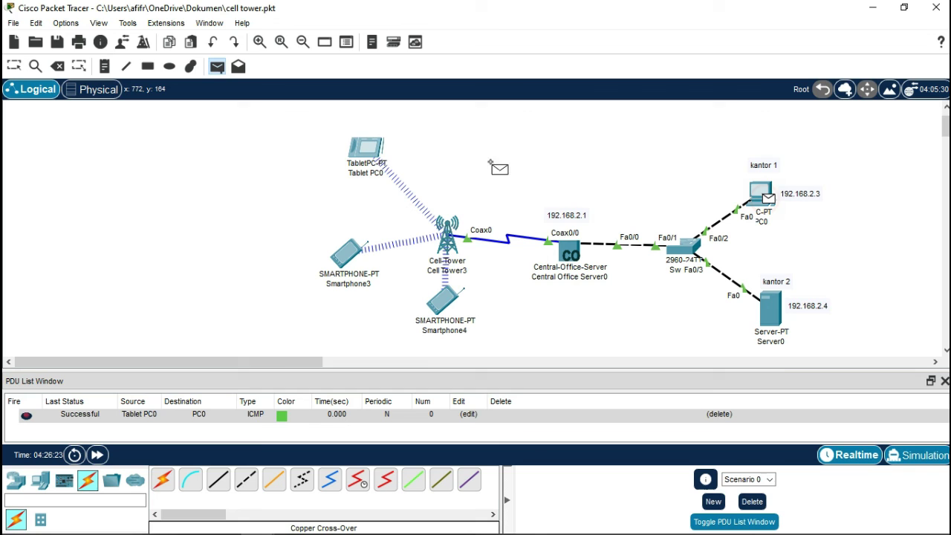
left_click(353, 152)
left_click(752, 502)
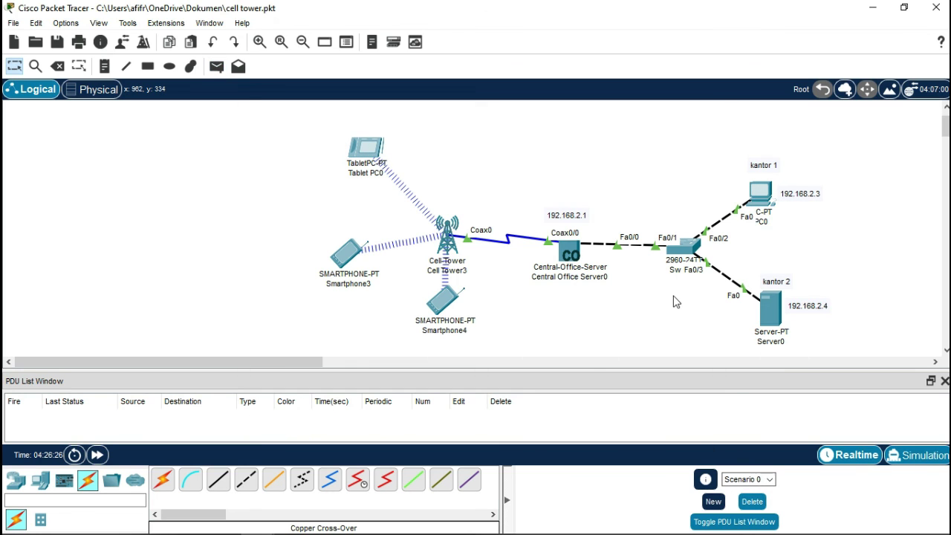
- Tidy the topology by nudging the switch and Central Office Server0 slightly up and left, and PC0 slightly up
scroll(666, 269, "down", 1)
scroll(654, 260, "up", 2)
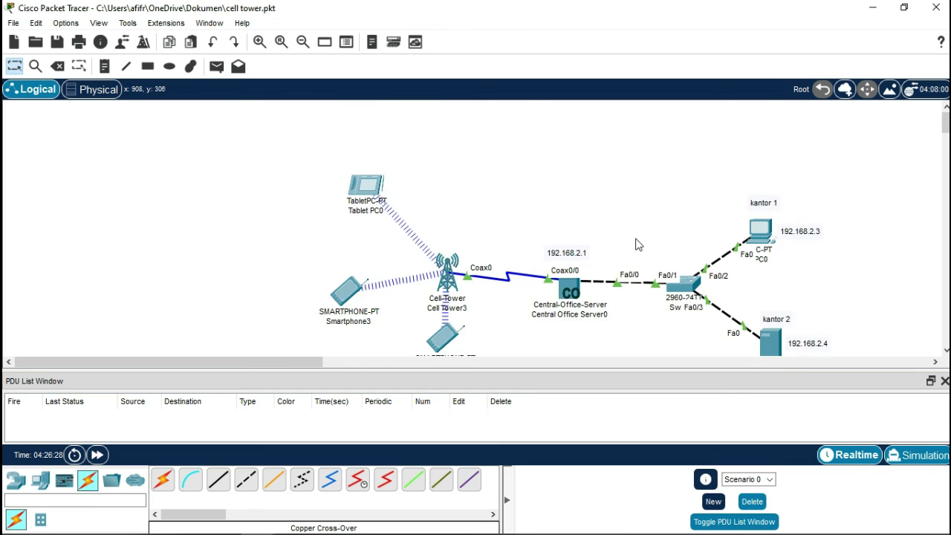
scroll(646, 246, "down", 1)
left_click_drag(697, 256, 686, 249)
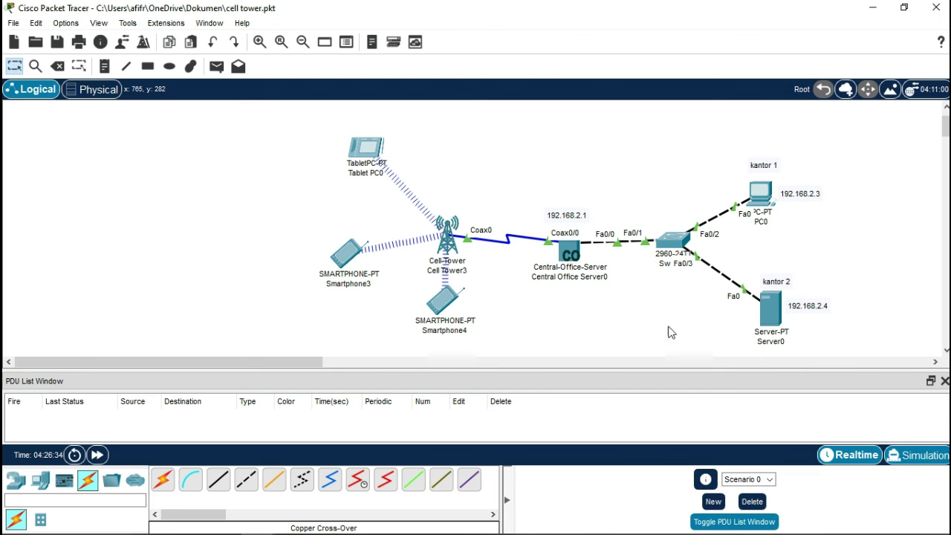
mouse_move(601, 273)
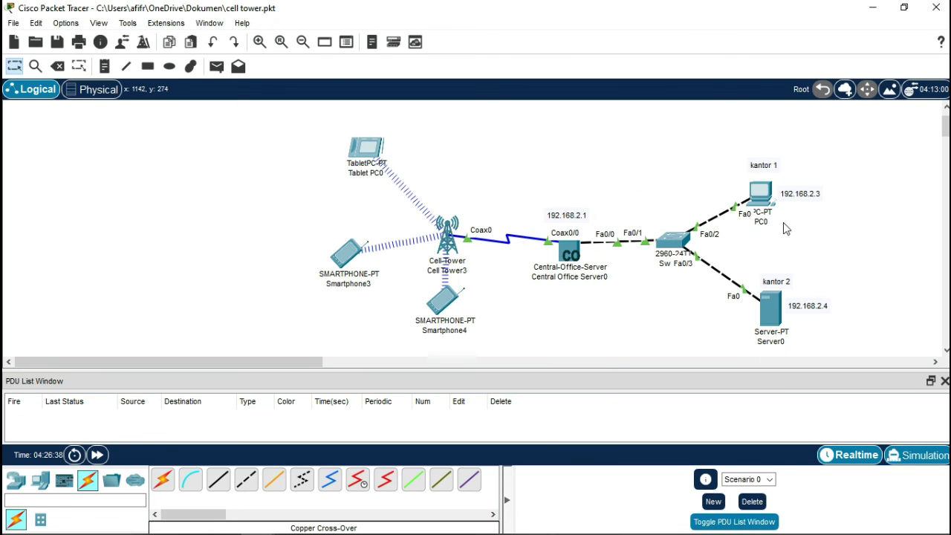
mouse_move(766, 195)
left_mouse_down()
mouse_move(788, 175)
mouse_move(769, 188)
left_mouse_up()
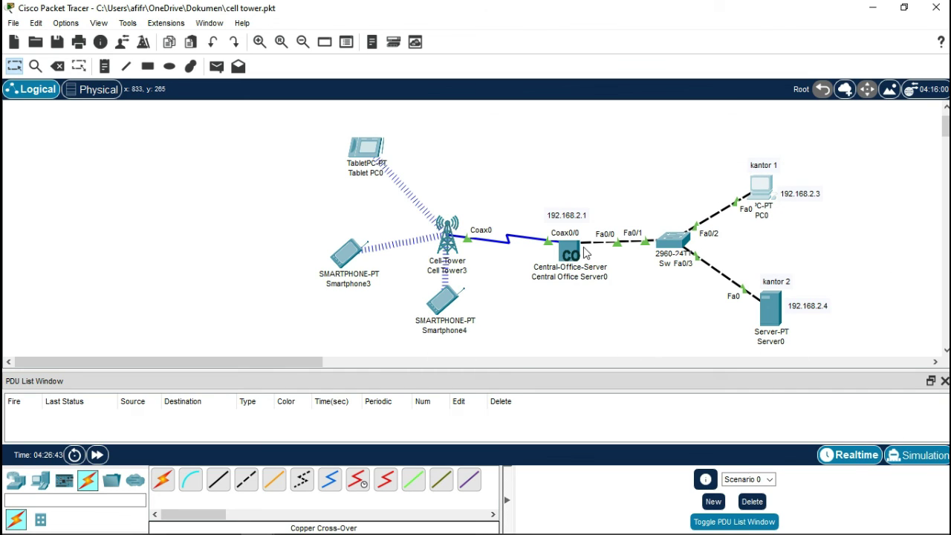
left_click_drag(577, 253, 570, 249)
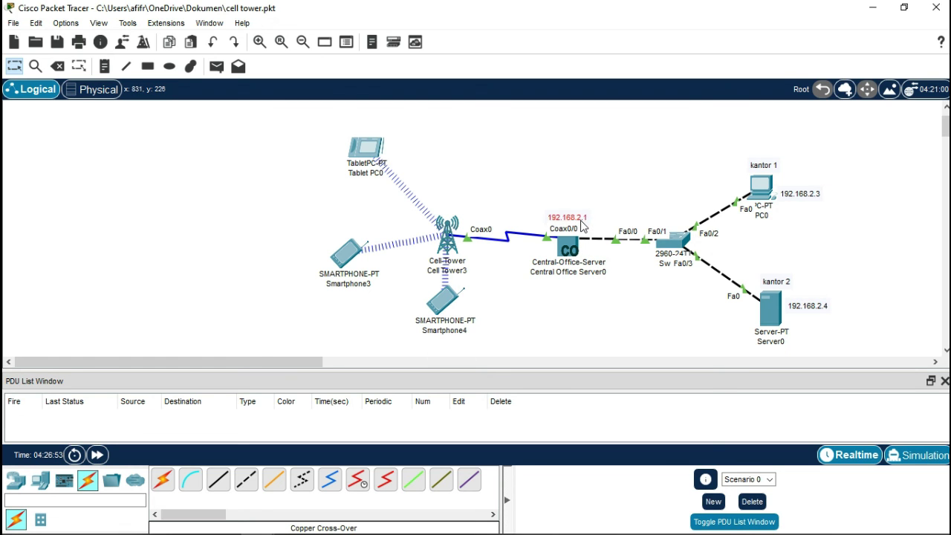
left_click(584, 245)
left_click(706, 30)
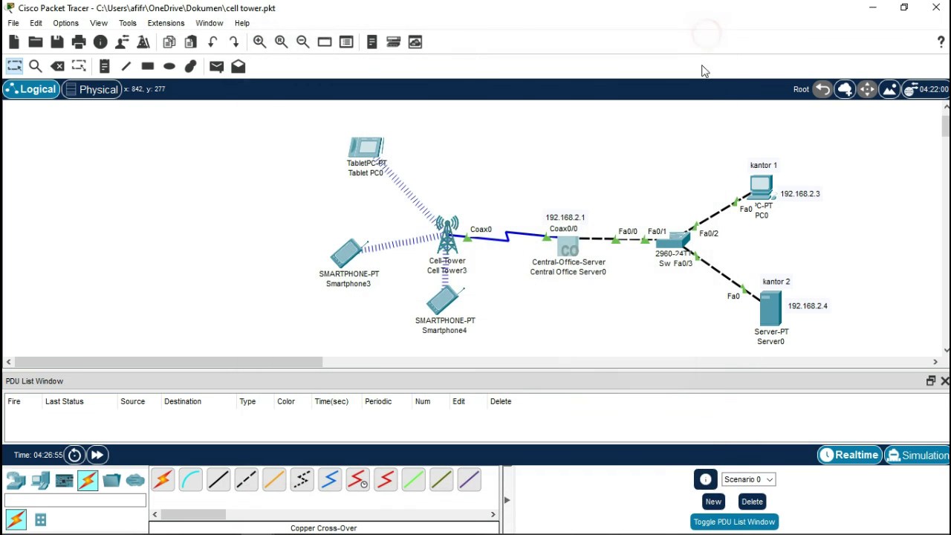